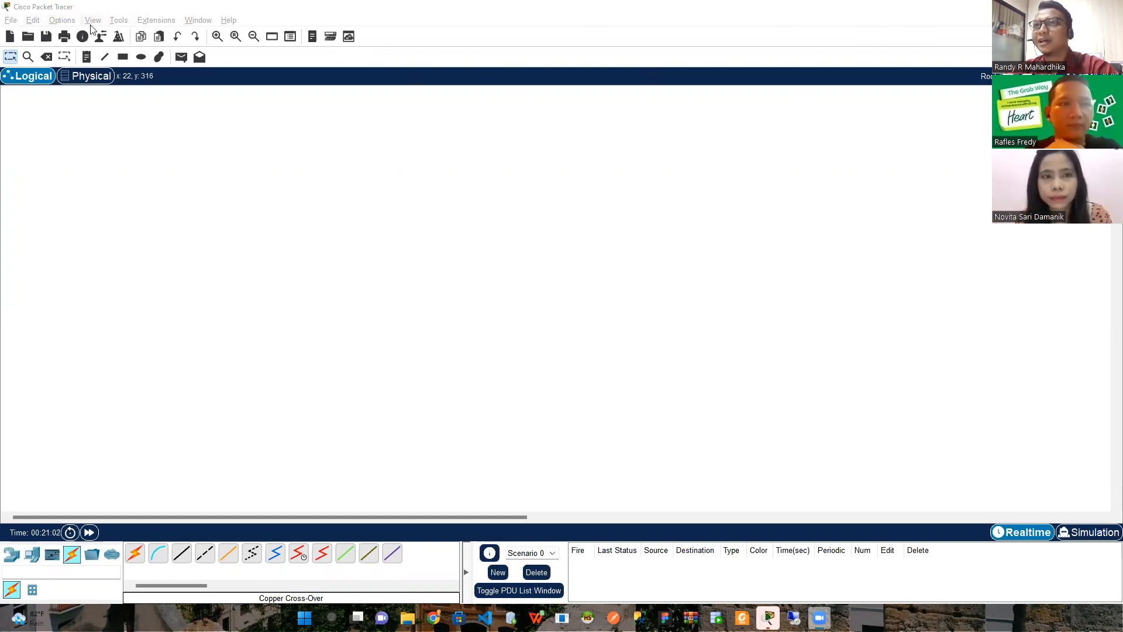
Drag a generic Router-PT onto the workspace and keep its label as Router0
{"action": "left_click", "coordinate": [105, 56]}
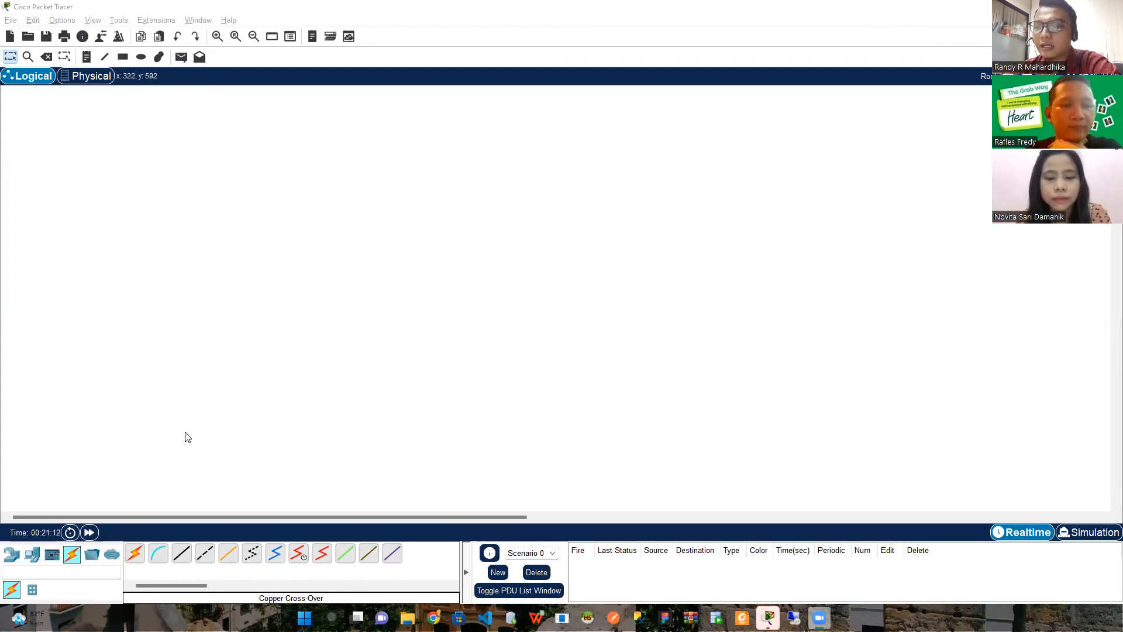
{"action": "left_click", "coordinate": [11, 554]}
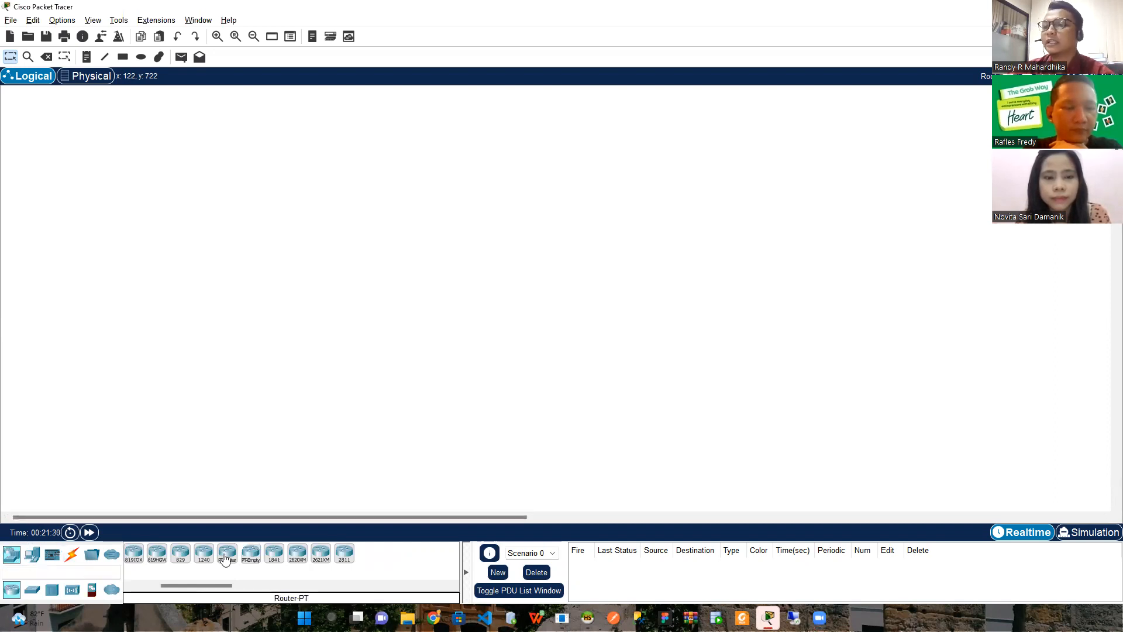
{"action": "left_click_drag", "start_coordinate": [225, 560], "coordinate": [130, 248]}
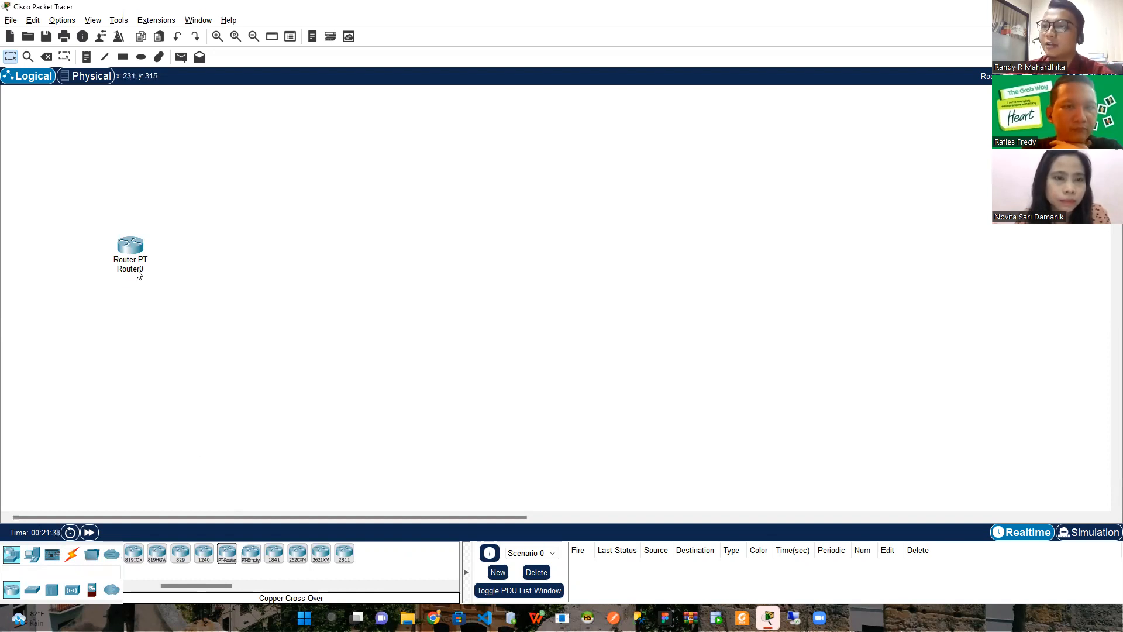
{"action": "mouse_move", "coordinate": [138, 274]}
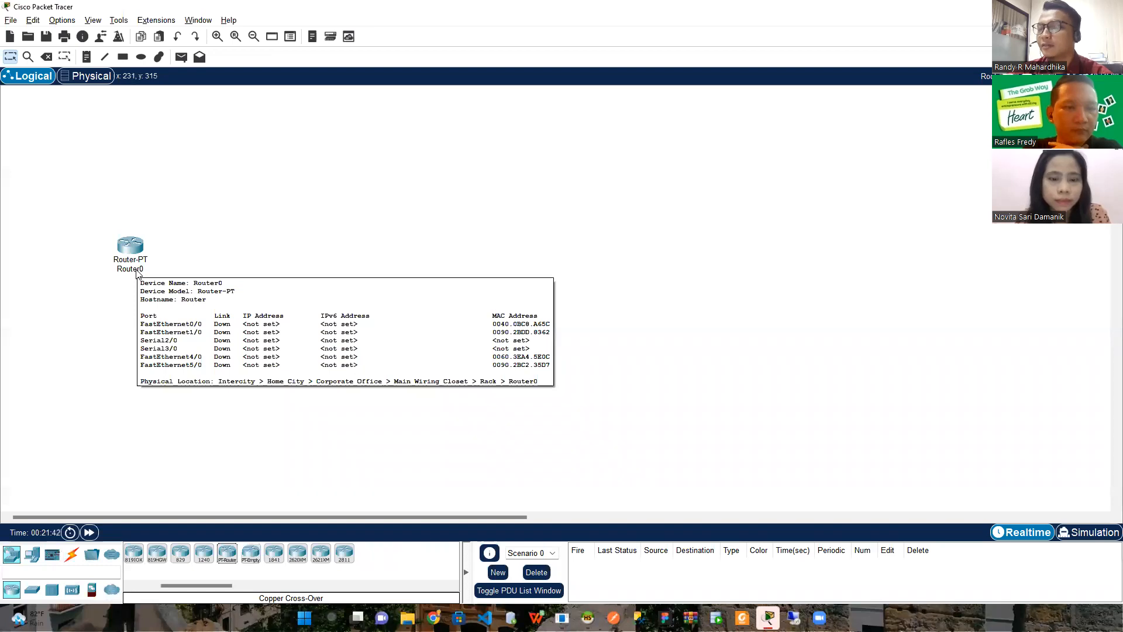
{"action": "left_click", "coordinate": [137, 271]}
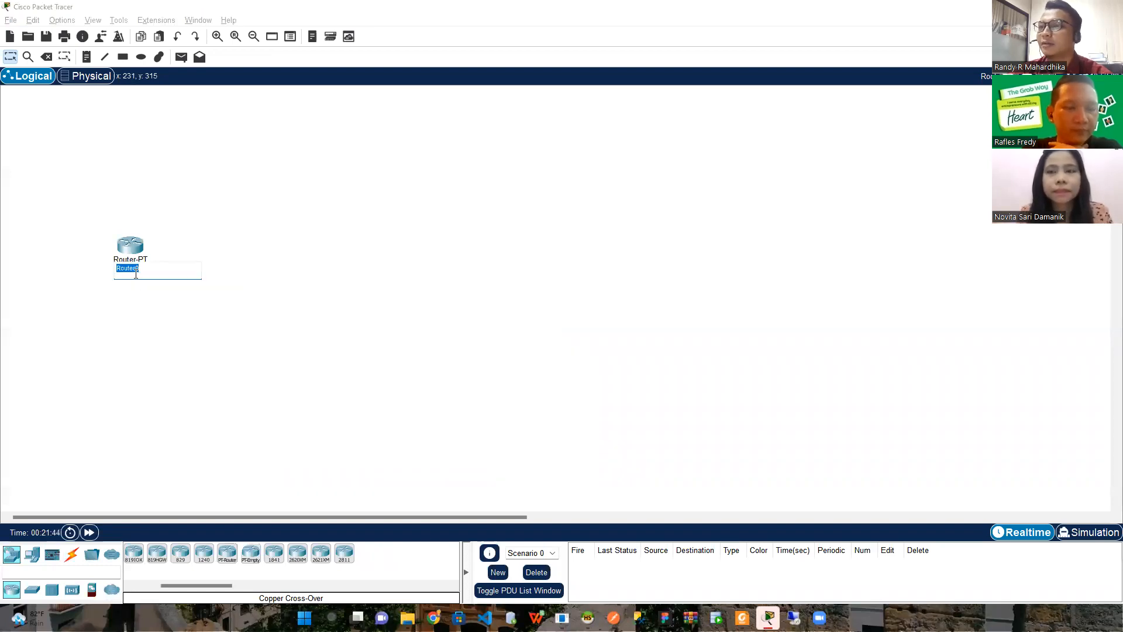
{"action": "left_click", "coordinate": [186, 236]}
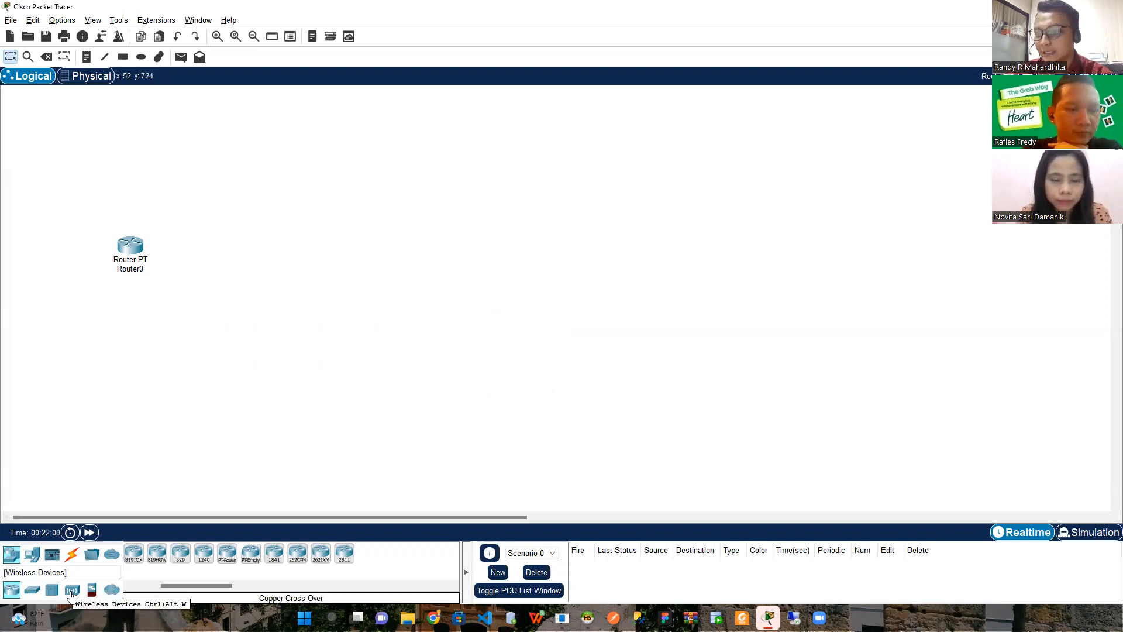
{"action": "left_click", "coordinate": [71, 592]}
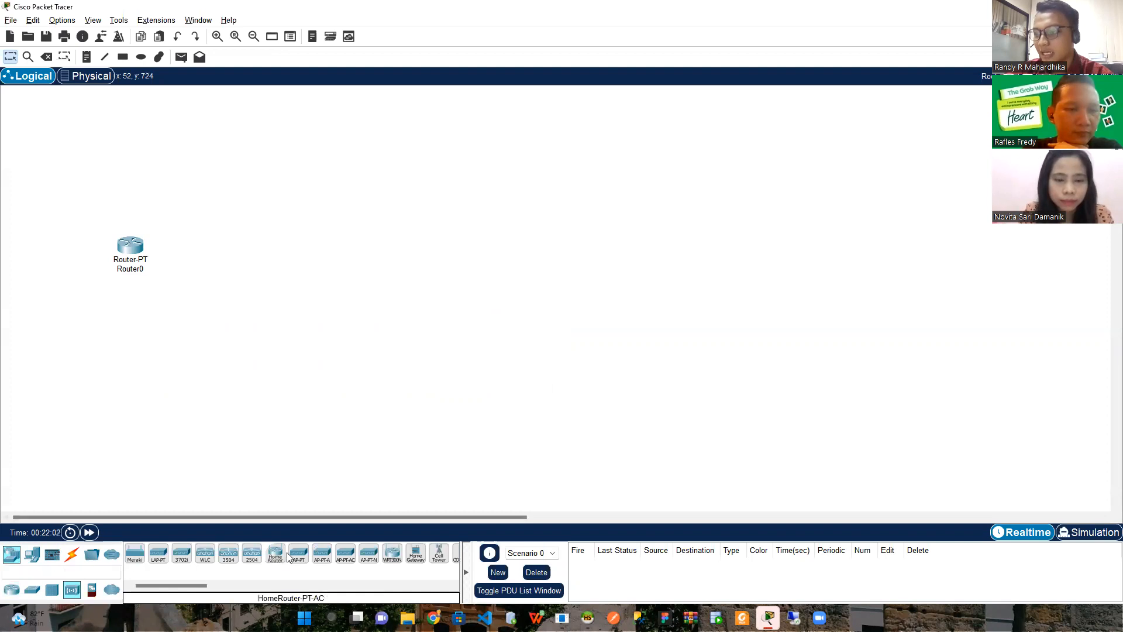
Place an AccessPoint-PT, Access Point0, to the right of Router0
{"action": "left_click_drag", "start_coordinate": [295, 557], "coordinate": [243, 246]}
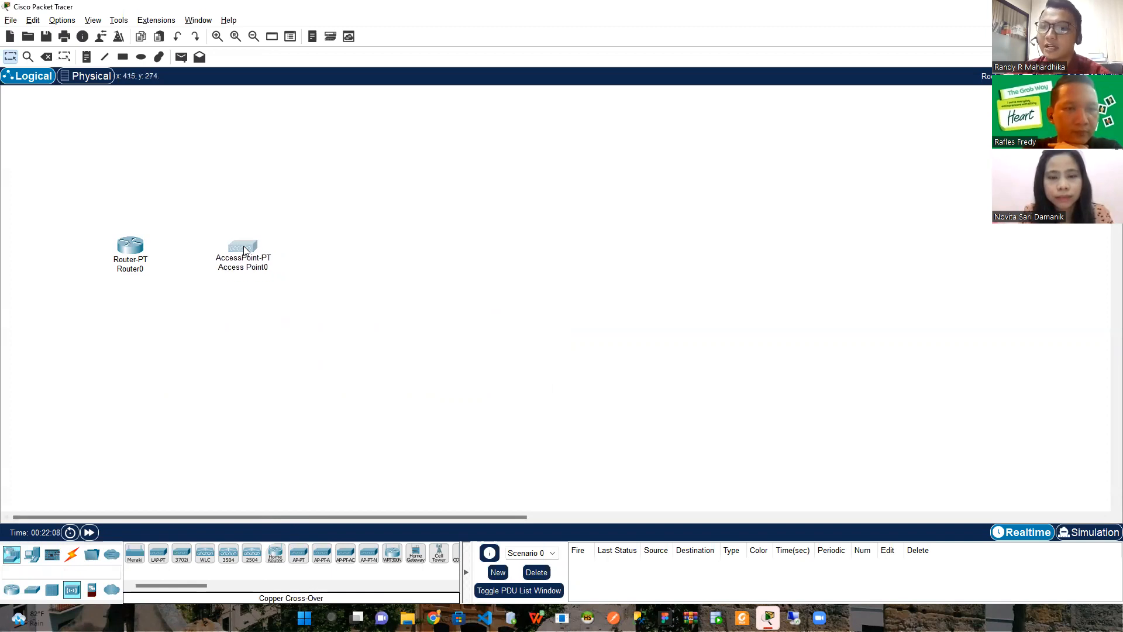
{"action": "left_click", "coordinate": [74, 558]}
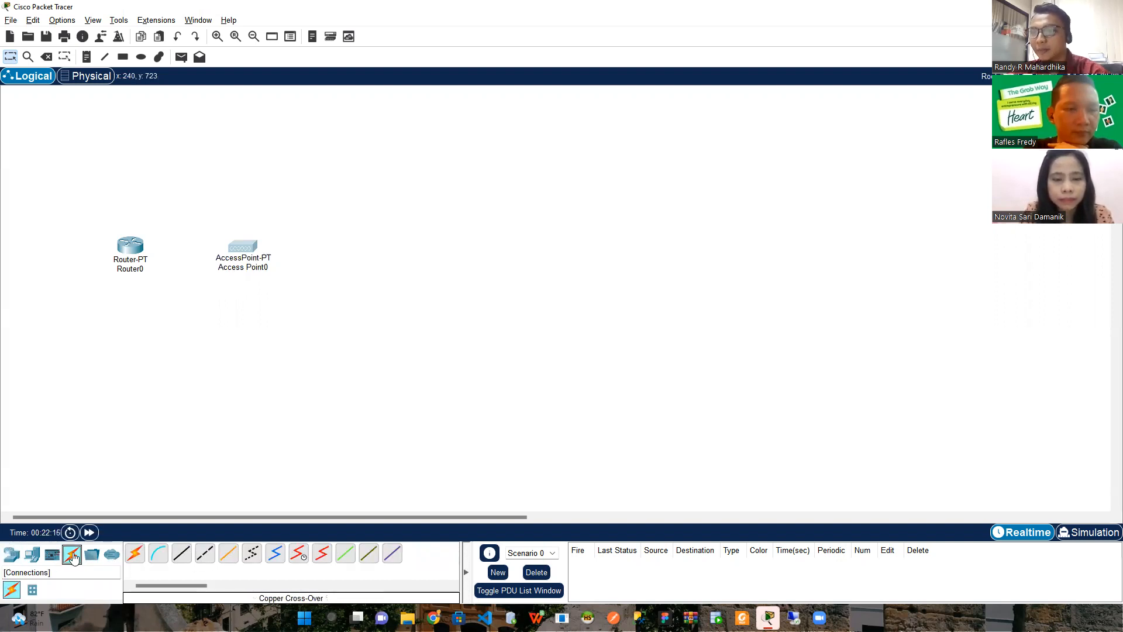
Link Router0 FastEthernet0/0 to Access Point0 Port 0 with a copper cross-over cable
{"action": "left_click", "coordinate": [206, 553]}
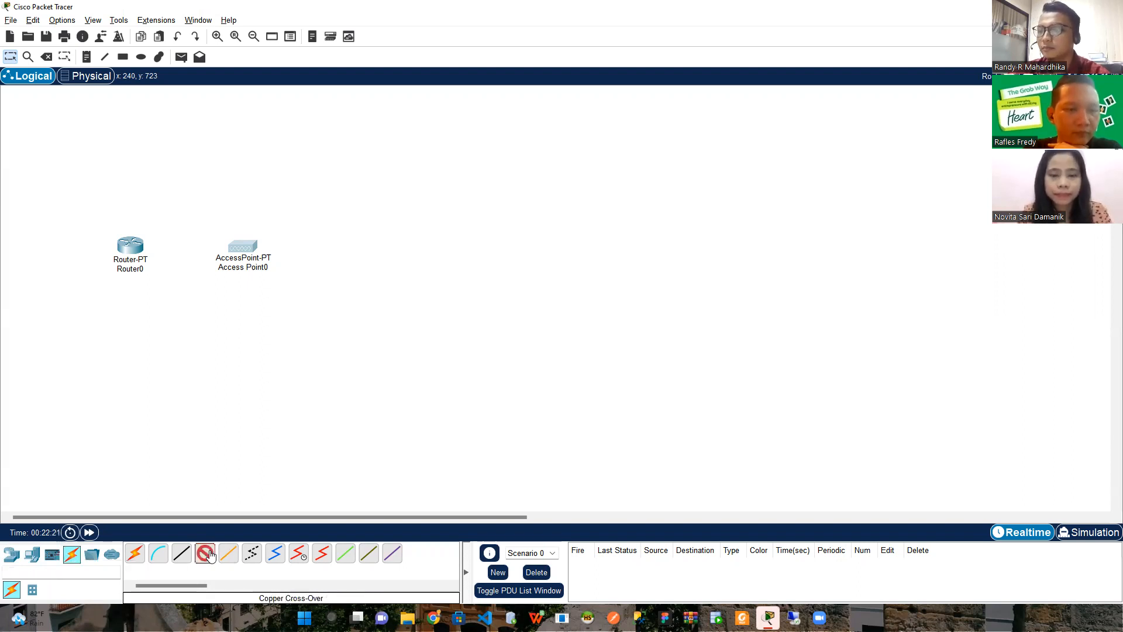
{"action": "left_click", "coordinate": [133, 246]}
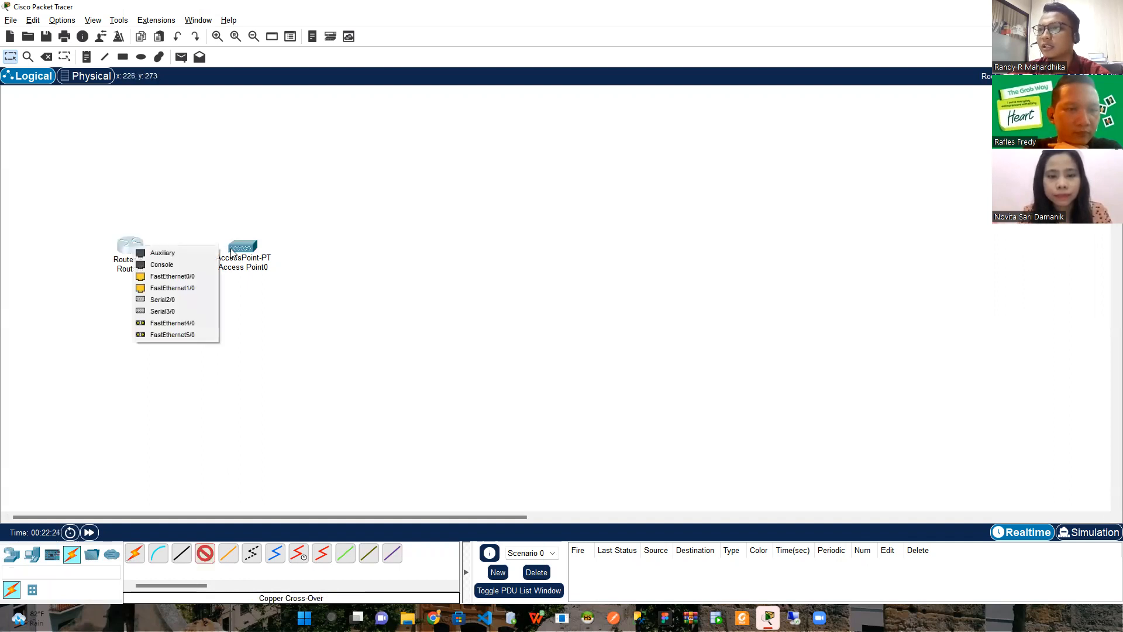
{"action": "left_click", "coordinate": [181, 281]}
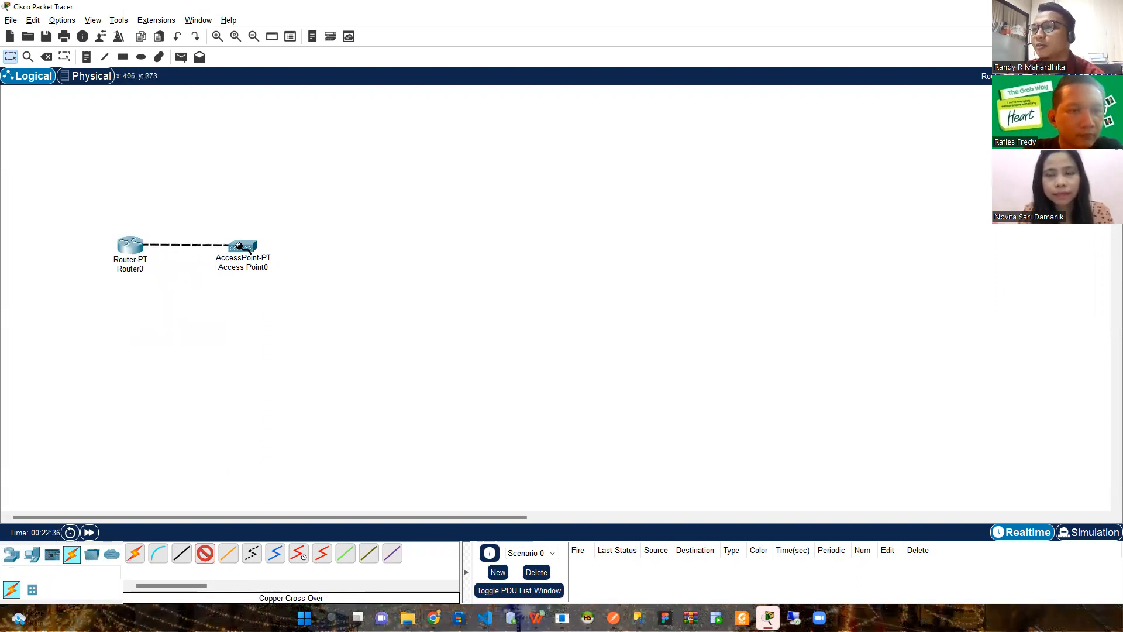
{"action": "left_click", "coordinate": [240, 246]}
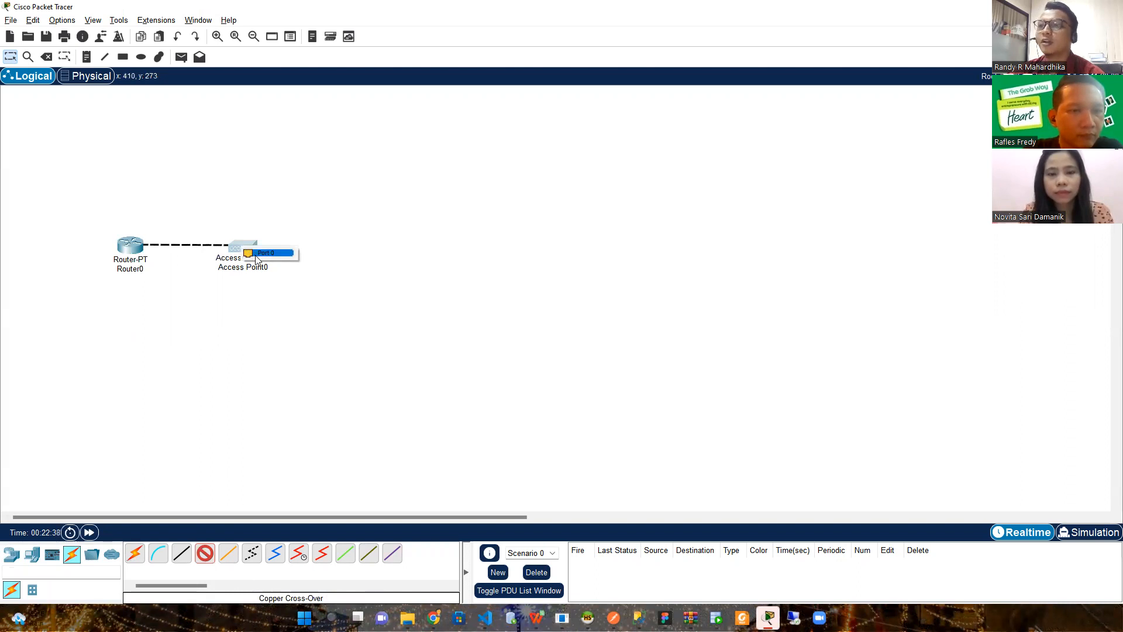
{"action": "left_click", "coordinate": [256, 255]}
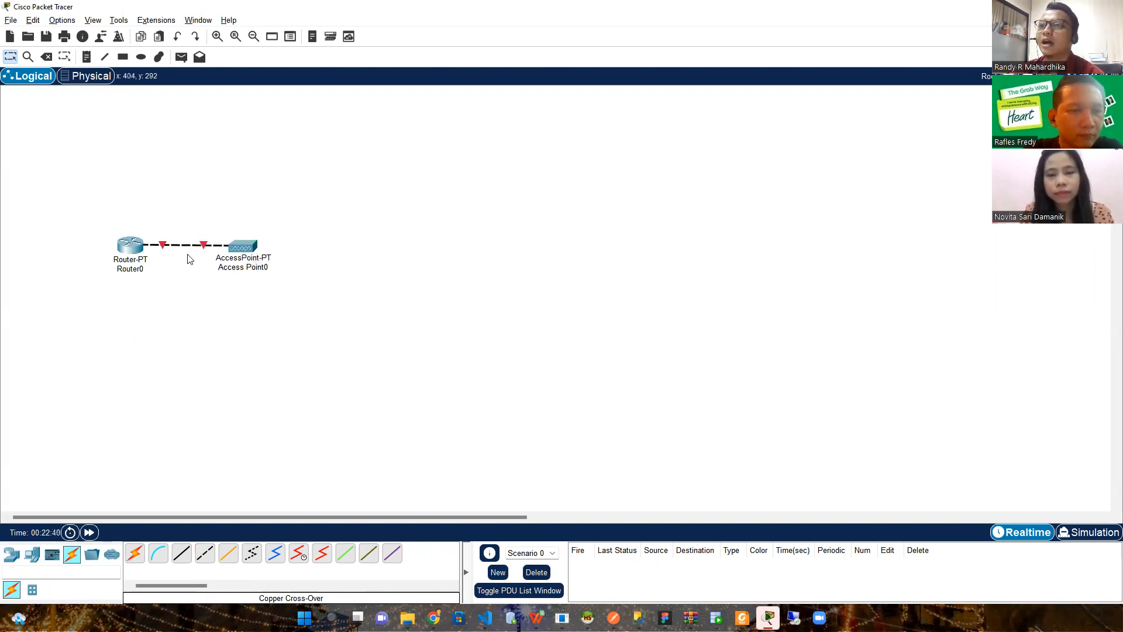
{"action": "left_click_drag", "start_coordinate": [227, 253], "coordinate": [255, 253]}
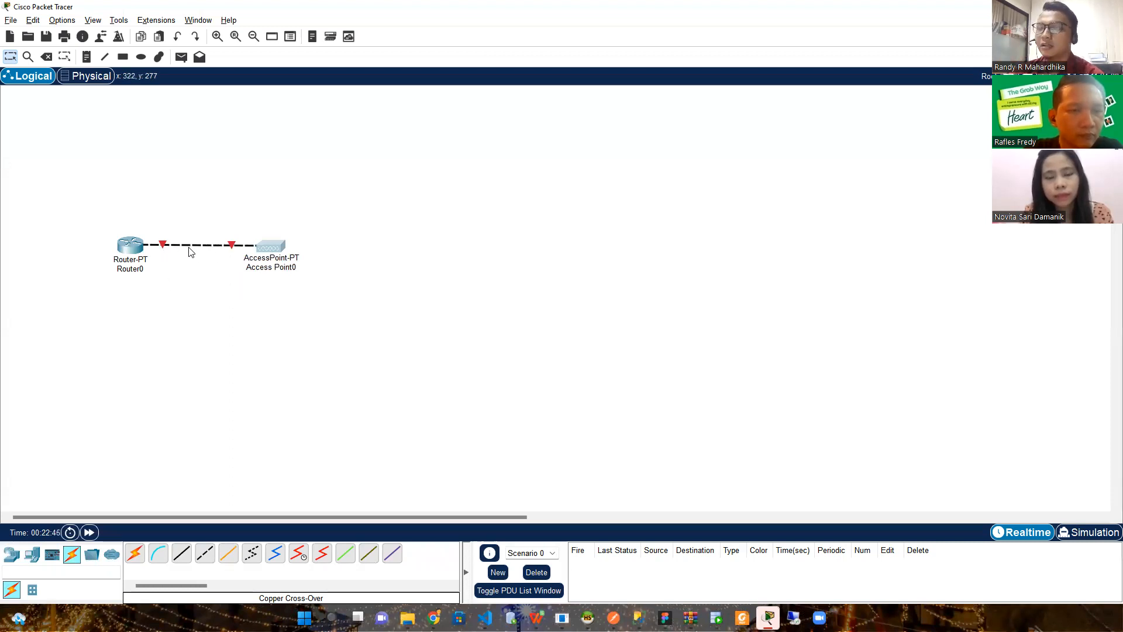
{"action": "left_click", "coordinate": [134, 253]}
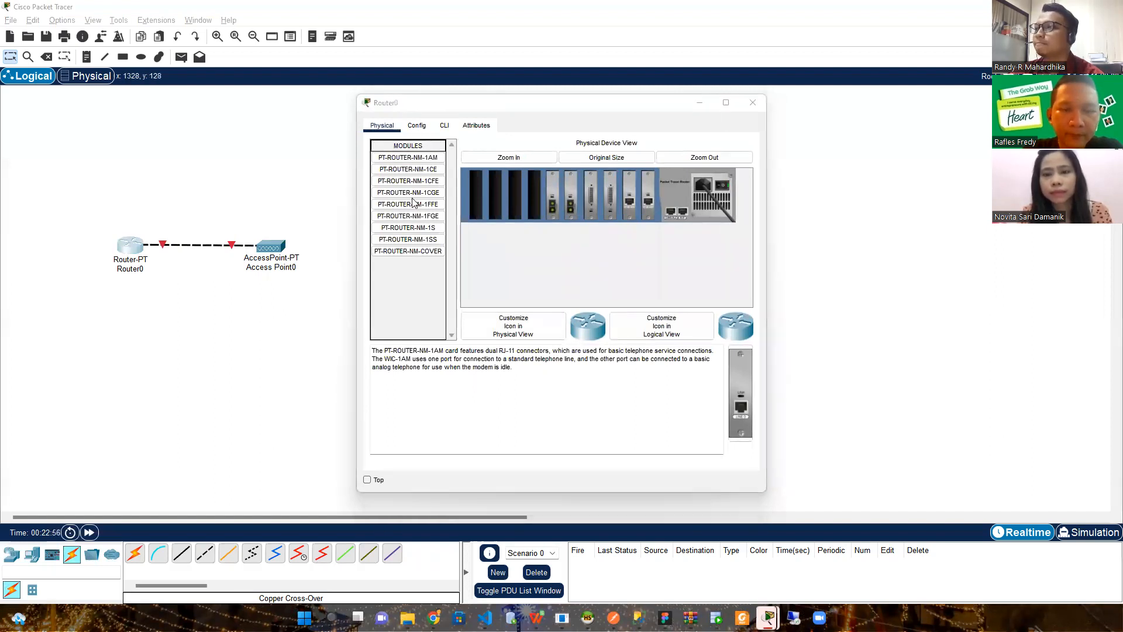
Reposition Router0's window, browse its module list, and show its Config settings
{"action": "left_click", "coordinate": [444, 105]}
{"action": "left_click_drag", "start_coordinate": [444, 105], "coordinate": [429, 113]}
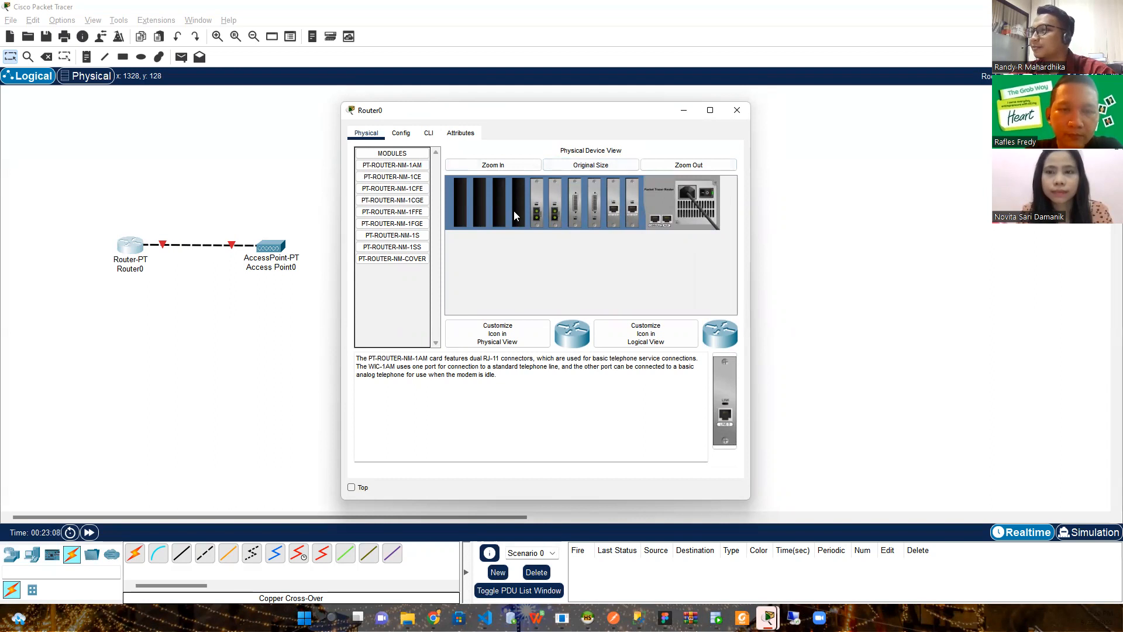
{"action": "mouse_move", "coordinate": [403, 247]}
{"action": "left_mouse_down"}
{"action": "mouse_move", "coordinate": [462, 209]}
{"action": "mouse_move", "coordinate": [405, 242]}
{"action": "left_mouse_up"}
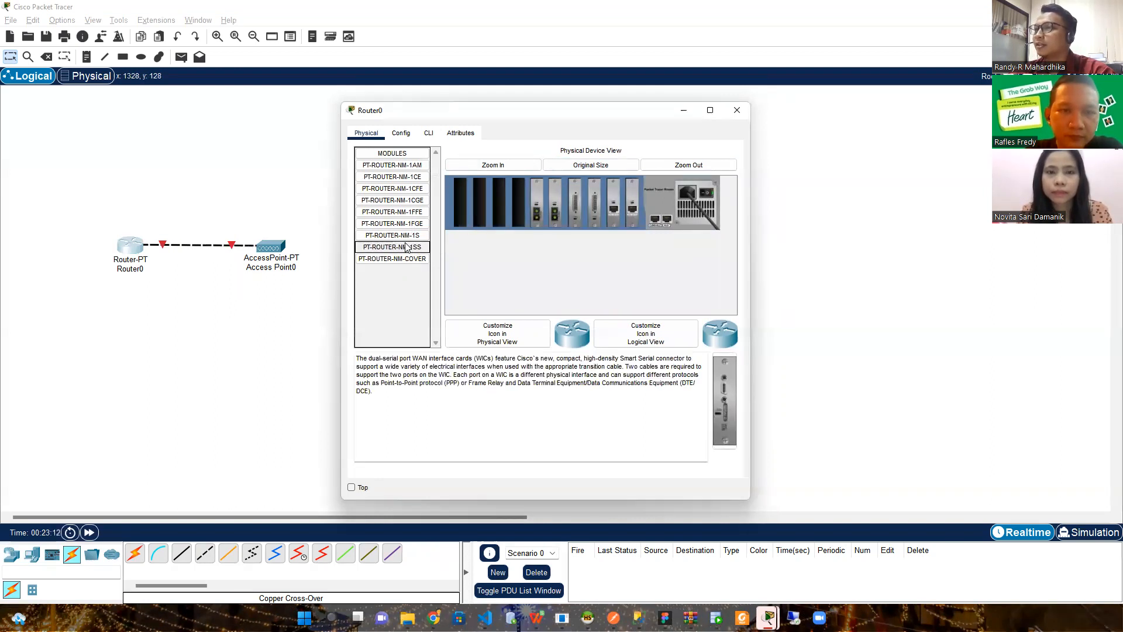
{"action": "left_click", "coordinate": [404, 136]}
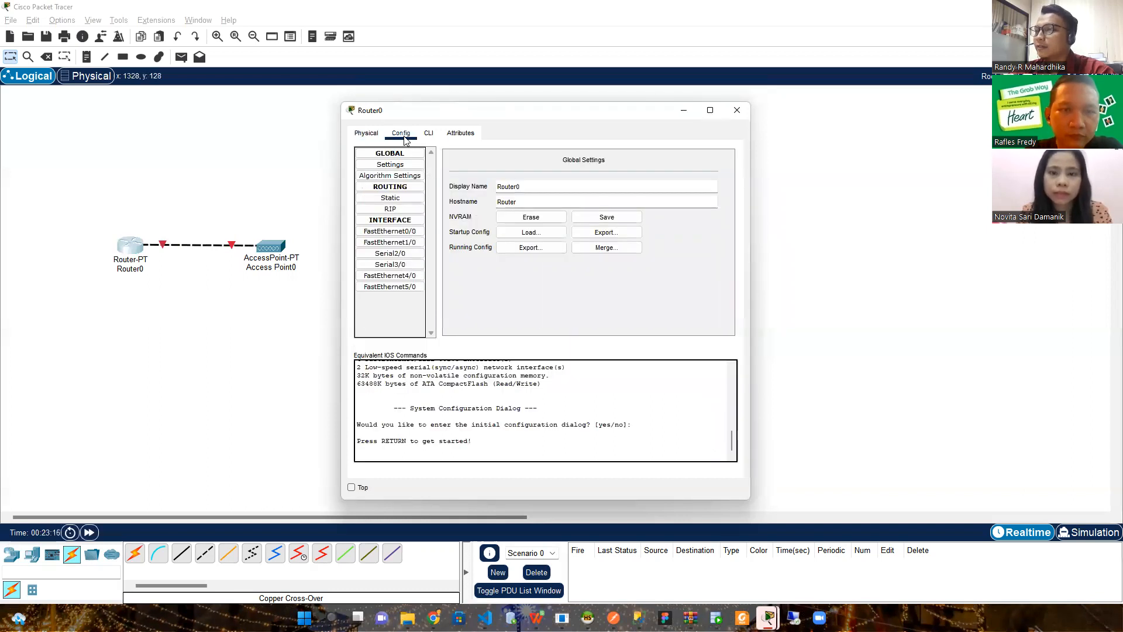
Enable Router0's FastEthernet0/0 with IPv4 192.168.1.1 and mask 255.255.255.0
{"action": "left_click", "coordinate": [394, 234]}
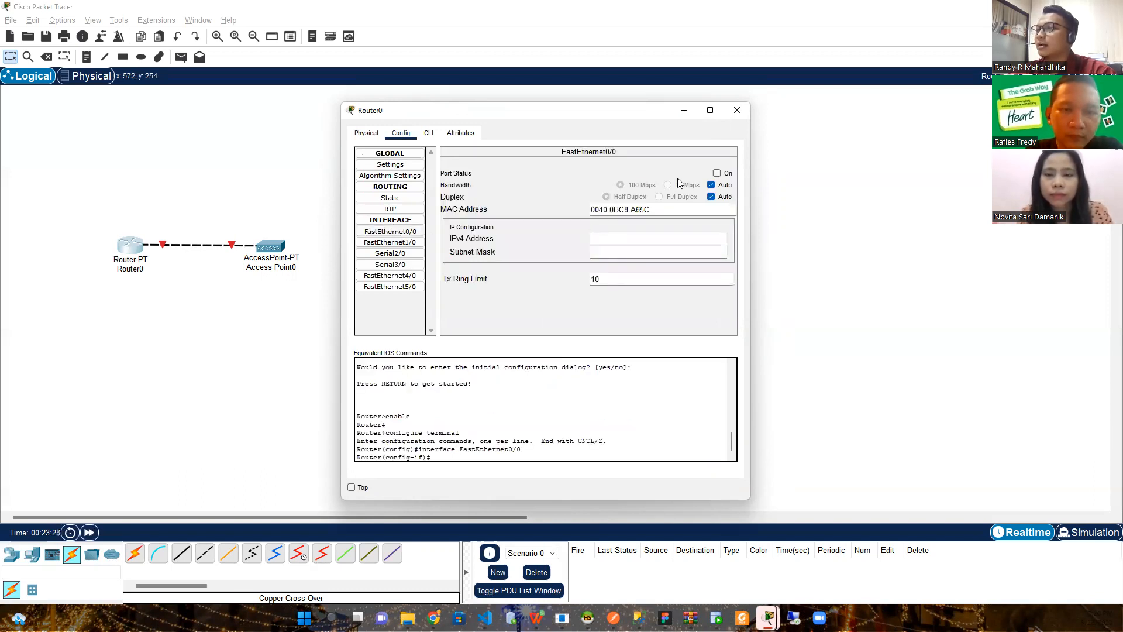
{"action": "left_click", "coordinate": [717, 174]}
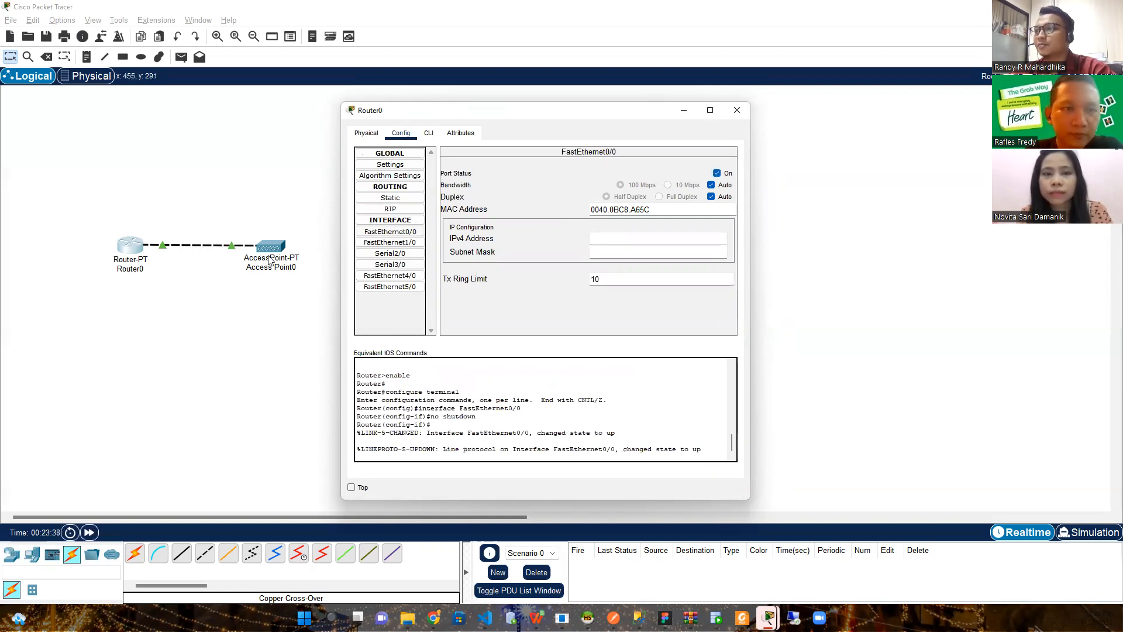
{"action": "left_click", "coordinate": [615, 240]}
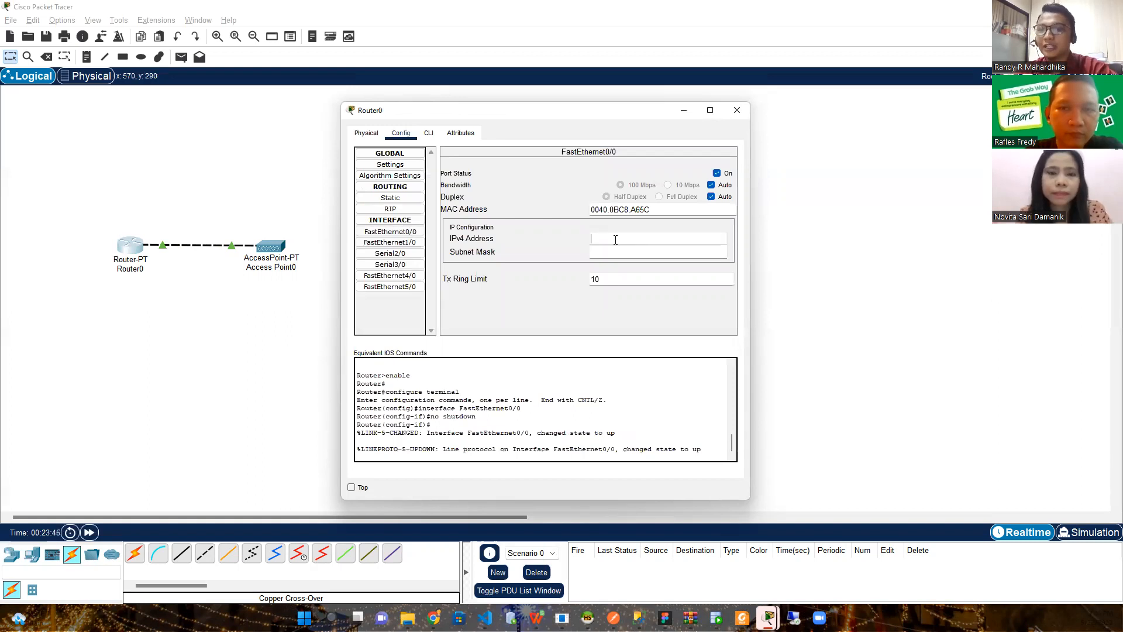
{"action": "type", "text": "192.168.1.1"}
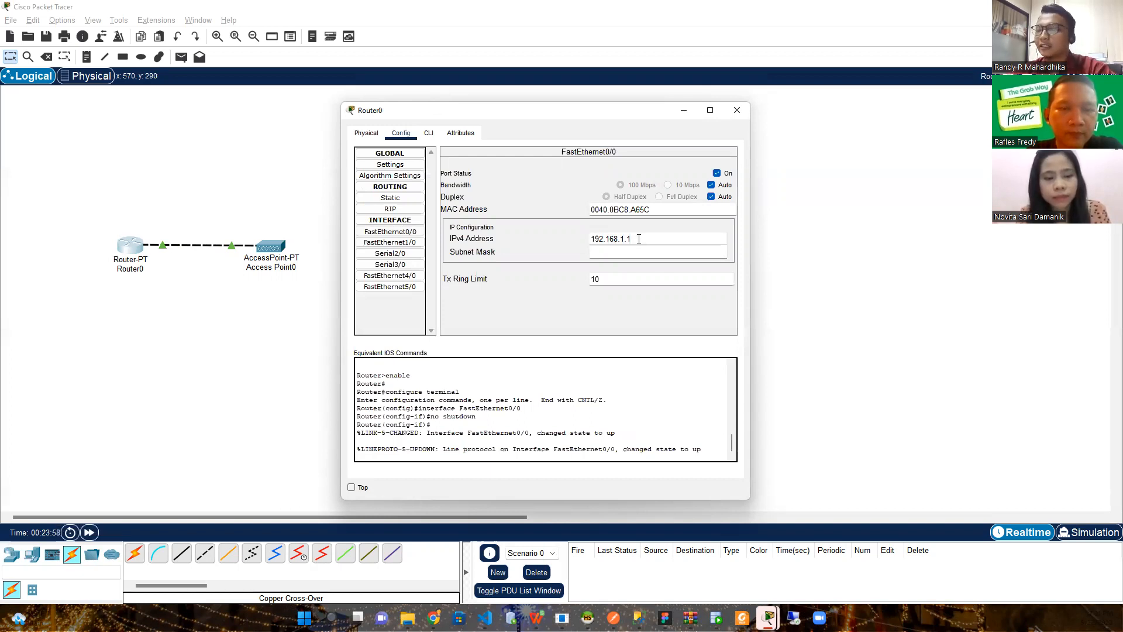
{"action": "key", "text": "Tab"}
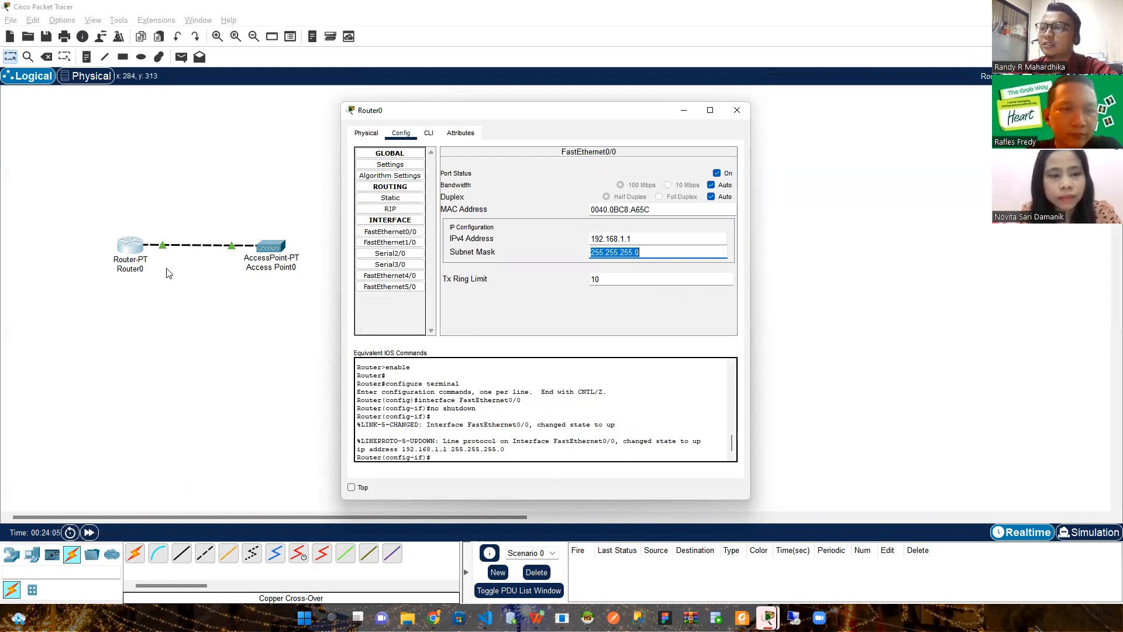
{"action": "left_click", "coordinate": [665, 240]}
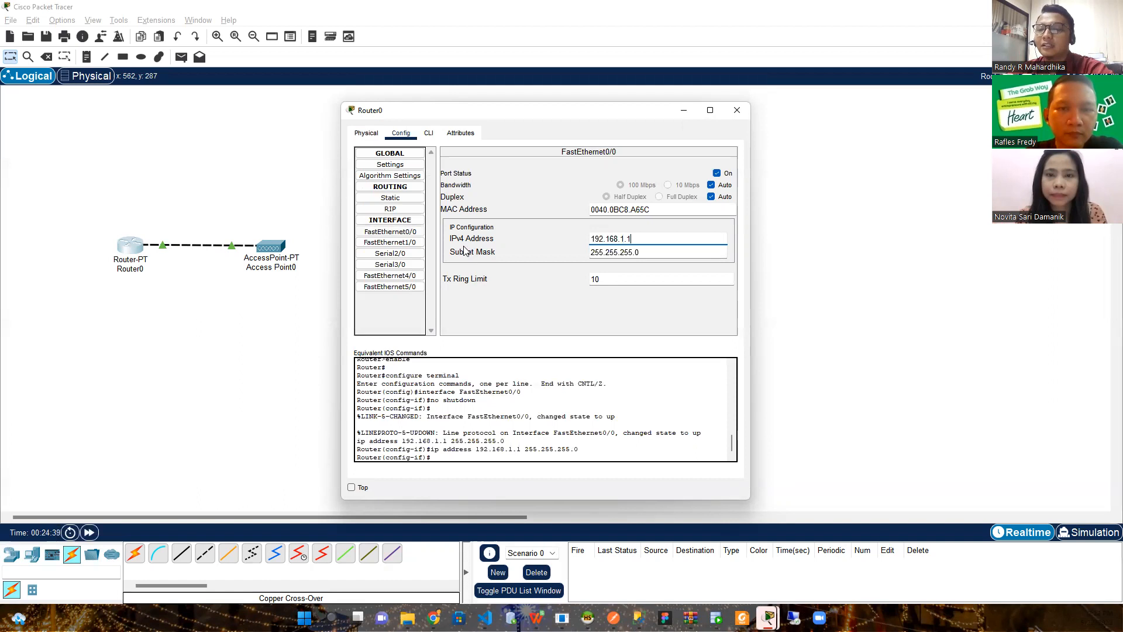
{"action": "left_click", "coordinate": [498, 314]}
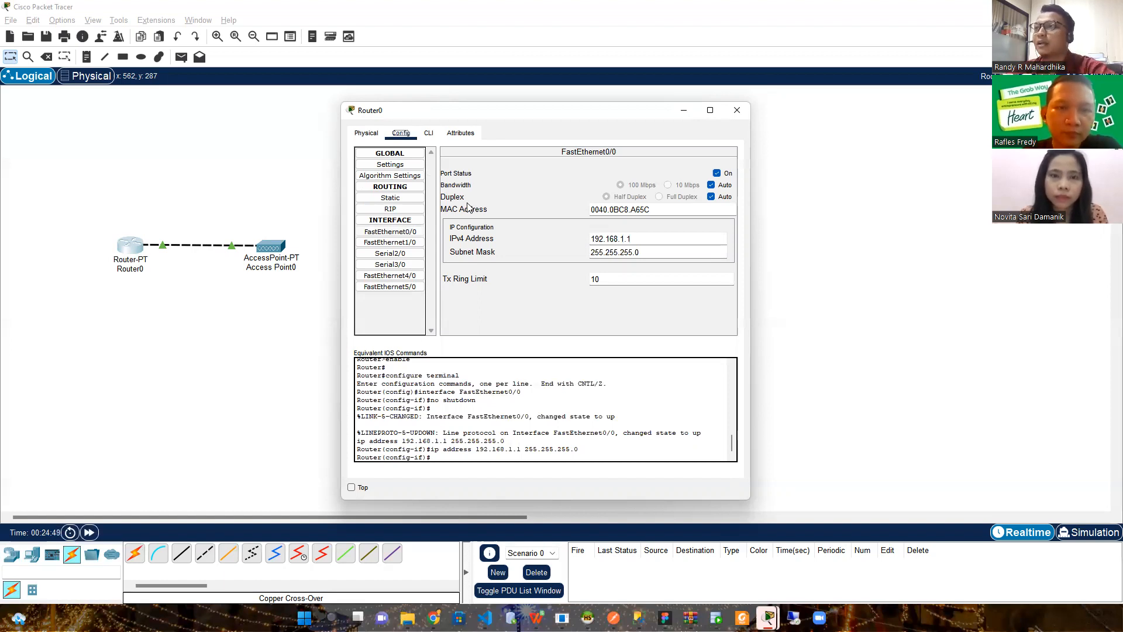
In Router0's CLI, create DHCP pool dhcp01 with 'ip dhcp pool dhcp01'
{"action": "left_click", "coordinate": [429, 134]}
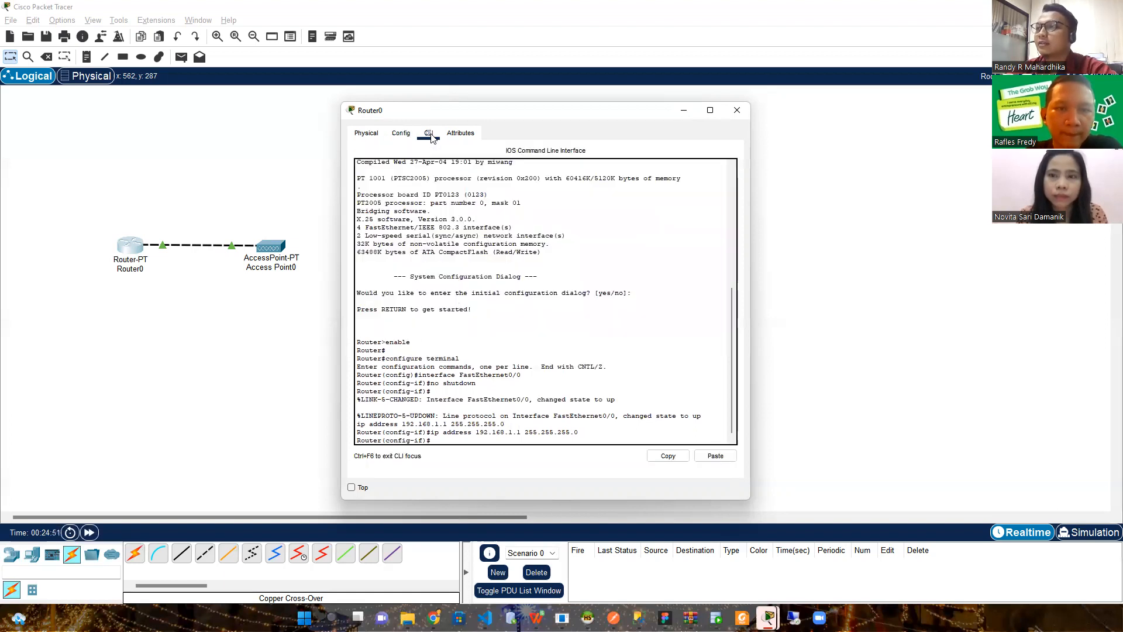
{"action": "left_click", "coordinate": [410, 134]}
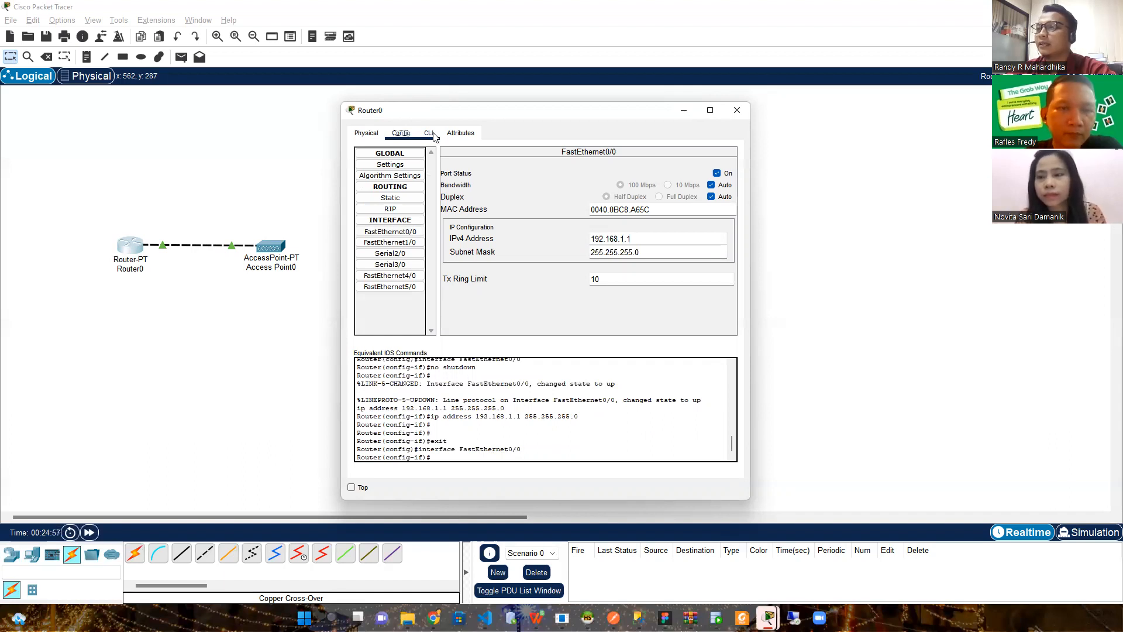
{"action": "left_click", "coordinate": [430, 133]}
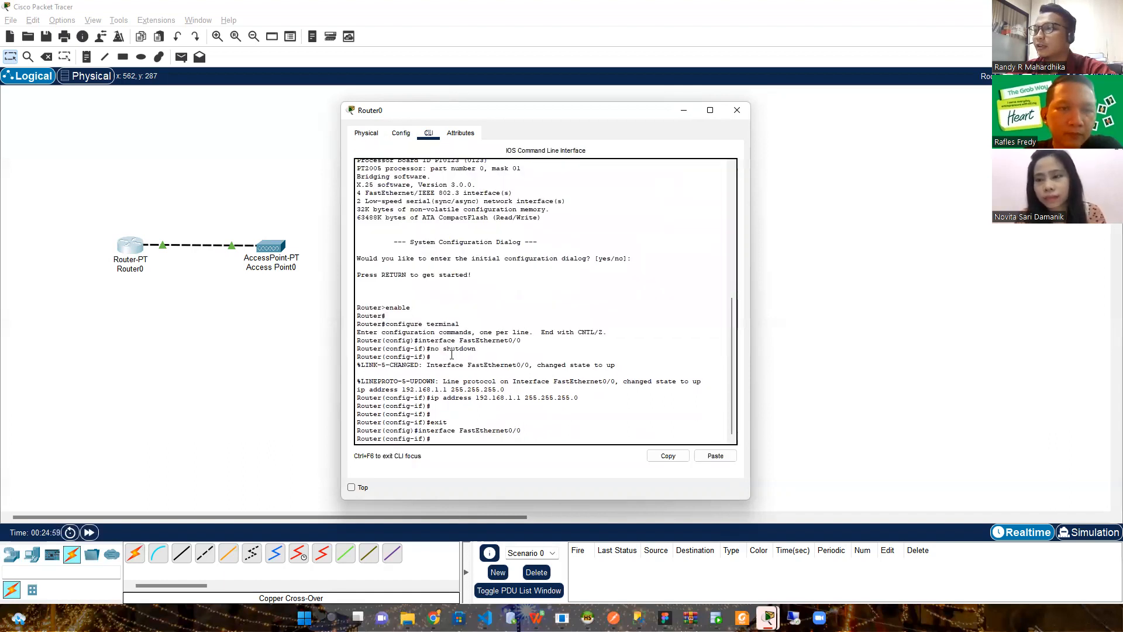
{"action": "left_click", "coordinate": [438, 439]}
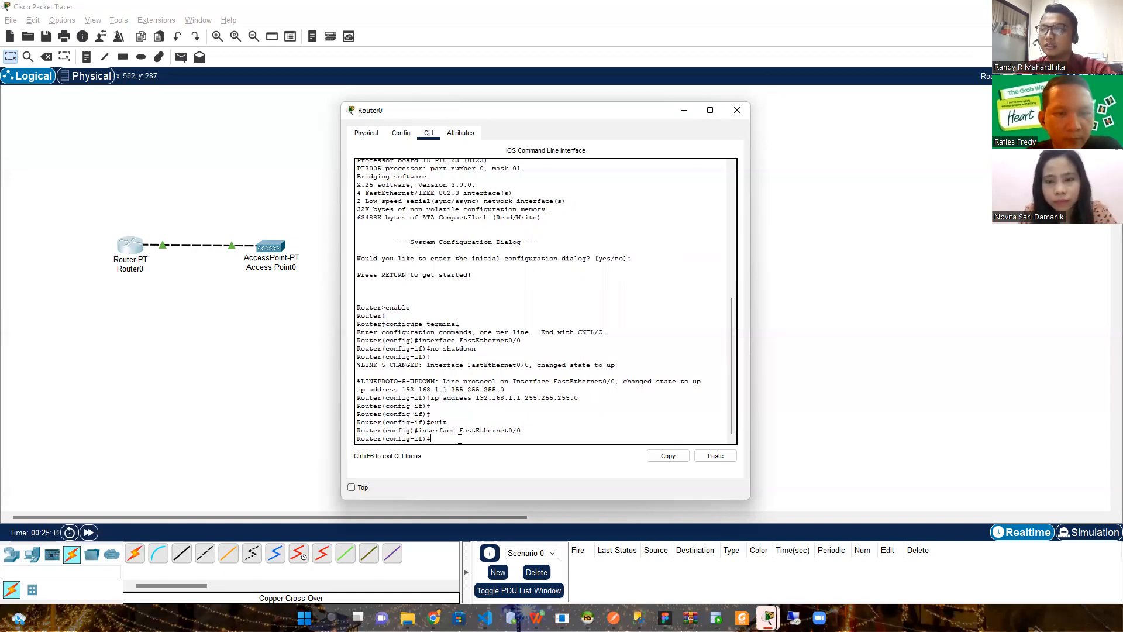
{"action": "type", "text": "ip"}
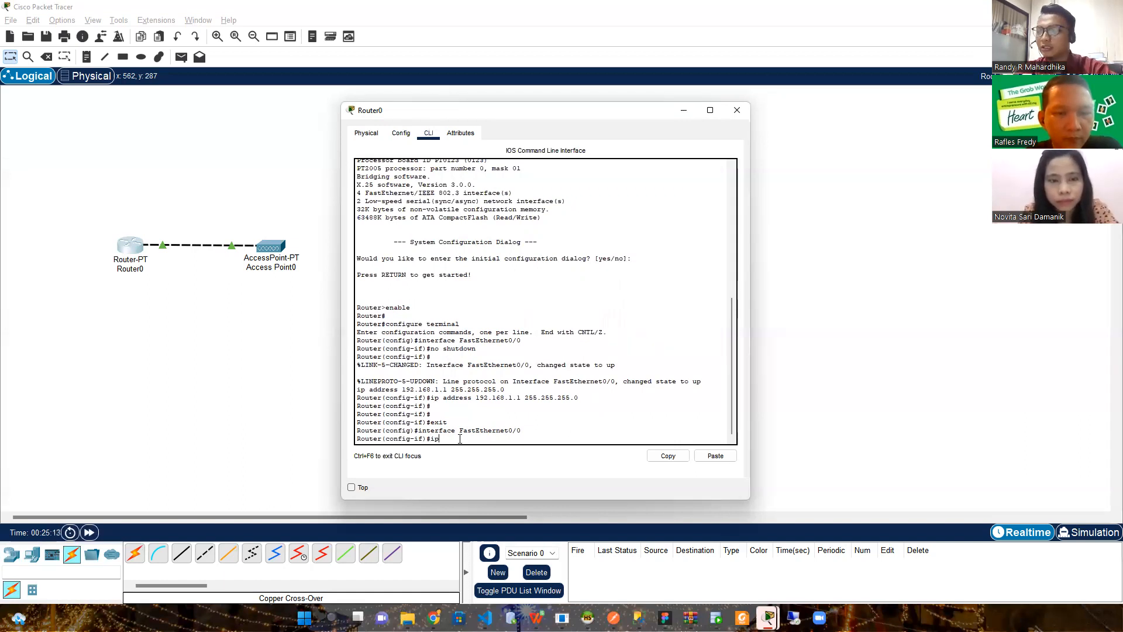
{"action": "type", "text": " dhcp pool"}
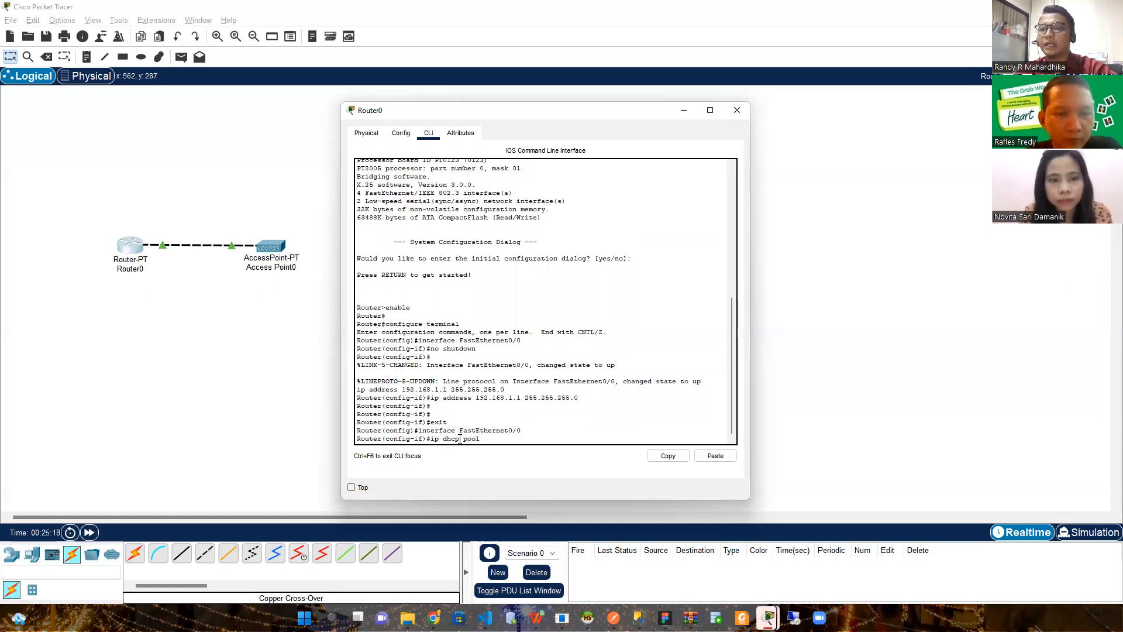
{"action": "type", "text": " dhcp0"}
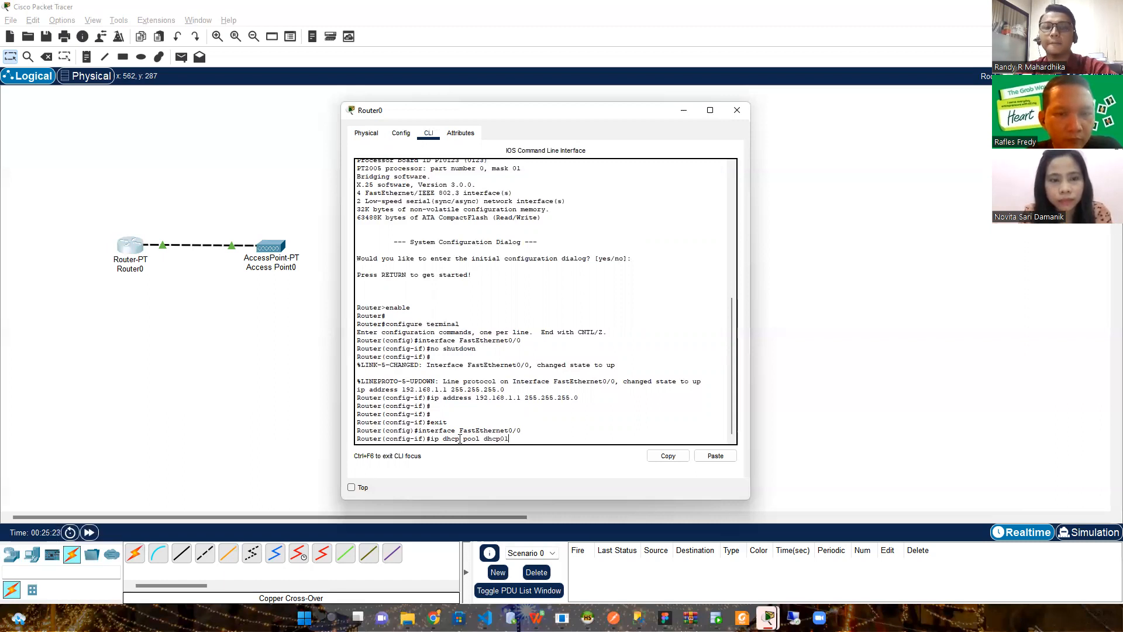
{"action": "type", "text": "1"}
{"action": "key", "text": "Return"}
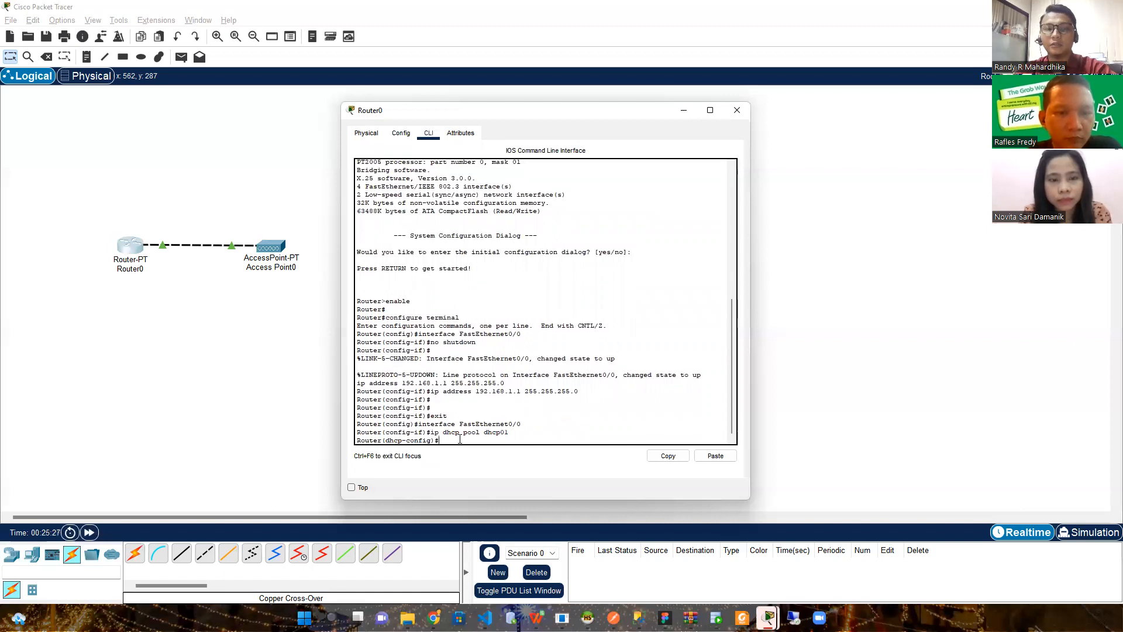
Give pool dhcp01 default-router 192.168.1.1 and network 192.168.1.0 255.255.255.0
{"action": "type", "text": "default"}
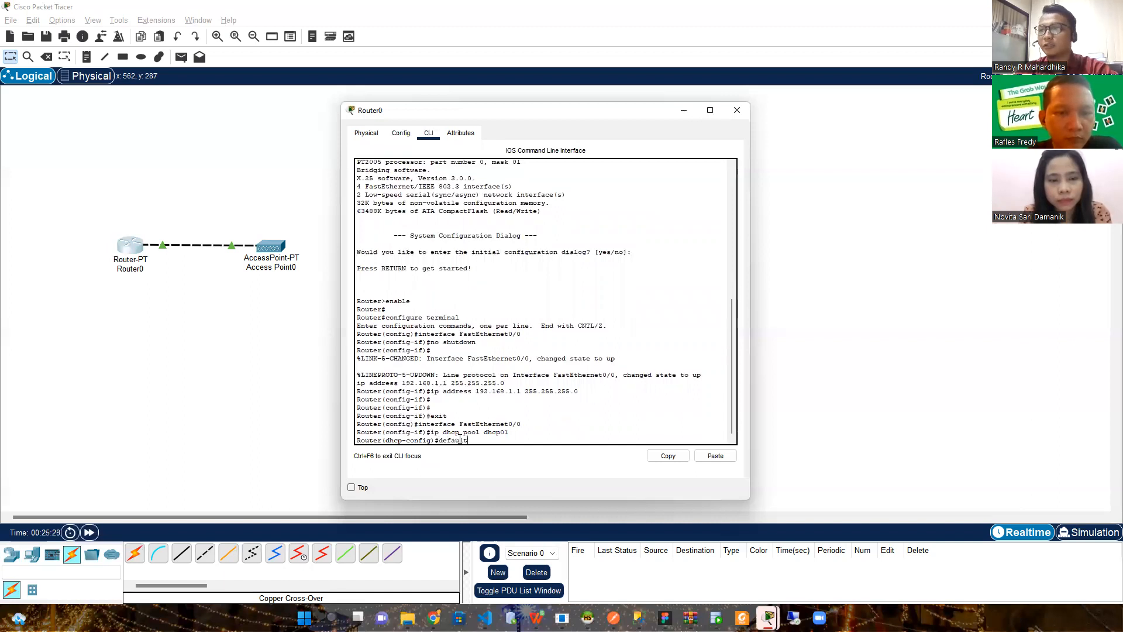
{"action": "type", "text": "-router"}
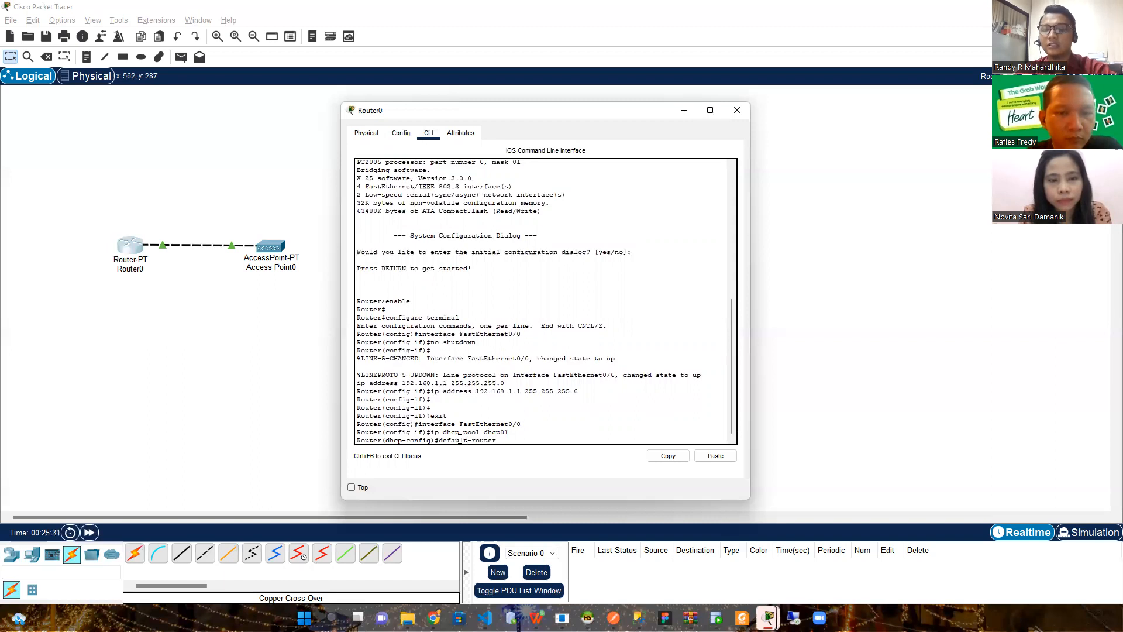
{"action": "type", "text": " 192."}
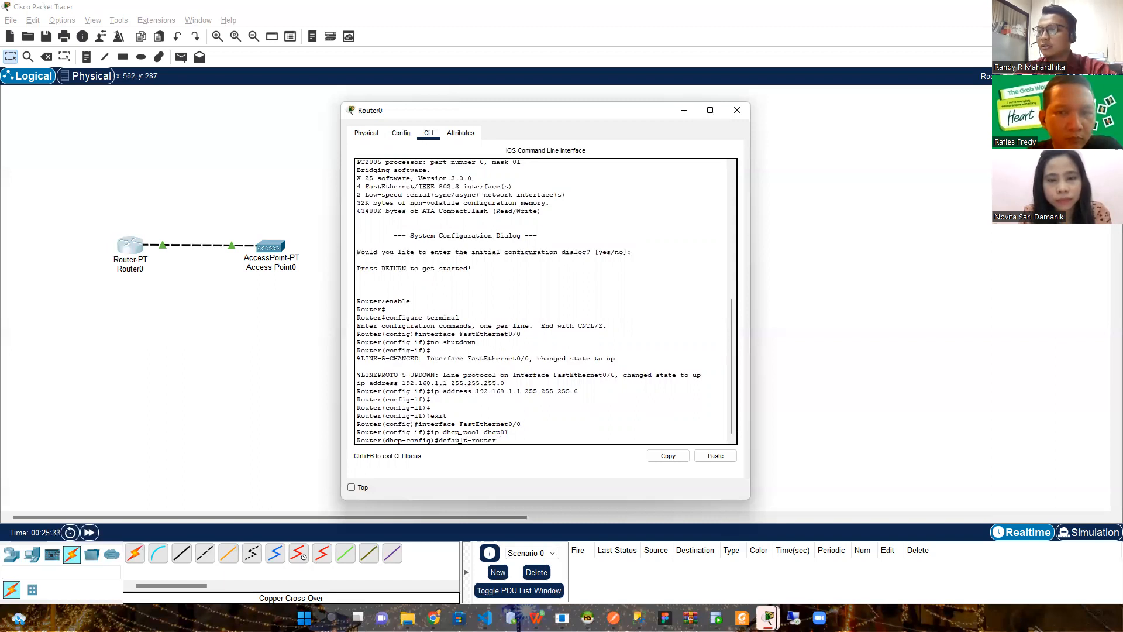
{"action": "type", "text": "168"}
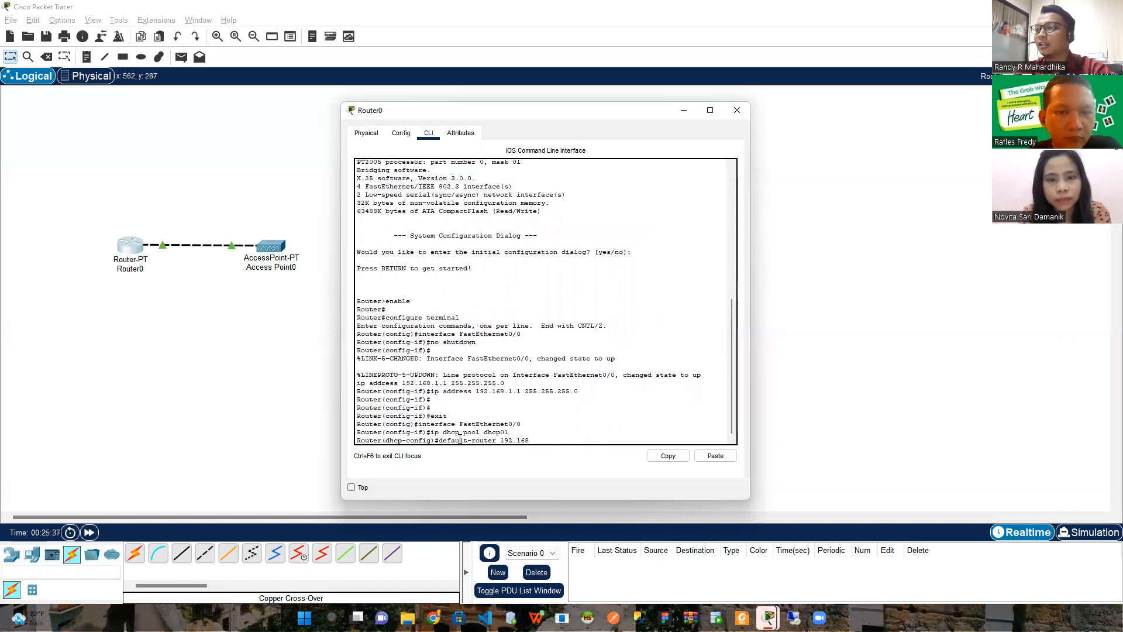
{"action": "type", "text": "."}
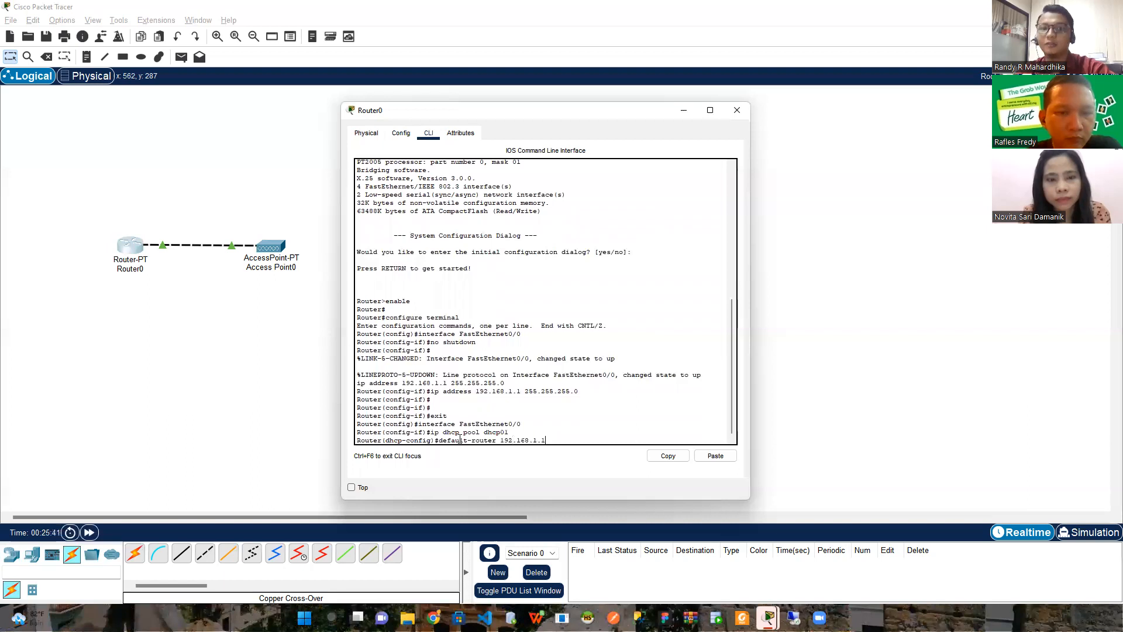
{"action": "type", "text": "1.1 255"}
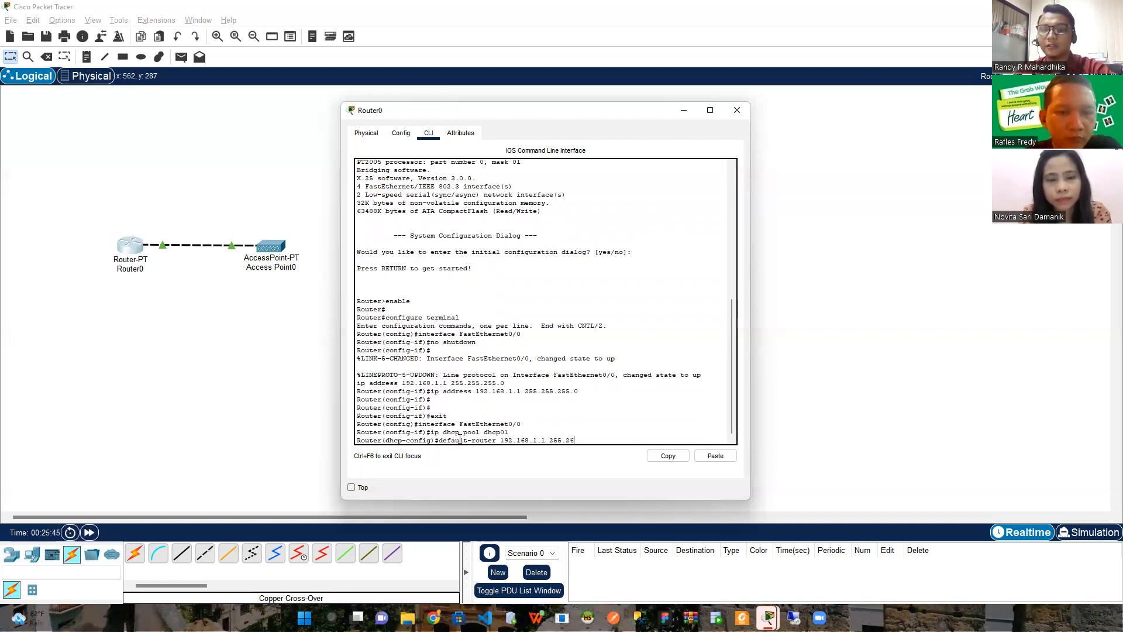
{"action": "type", "text": ".255.25"}
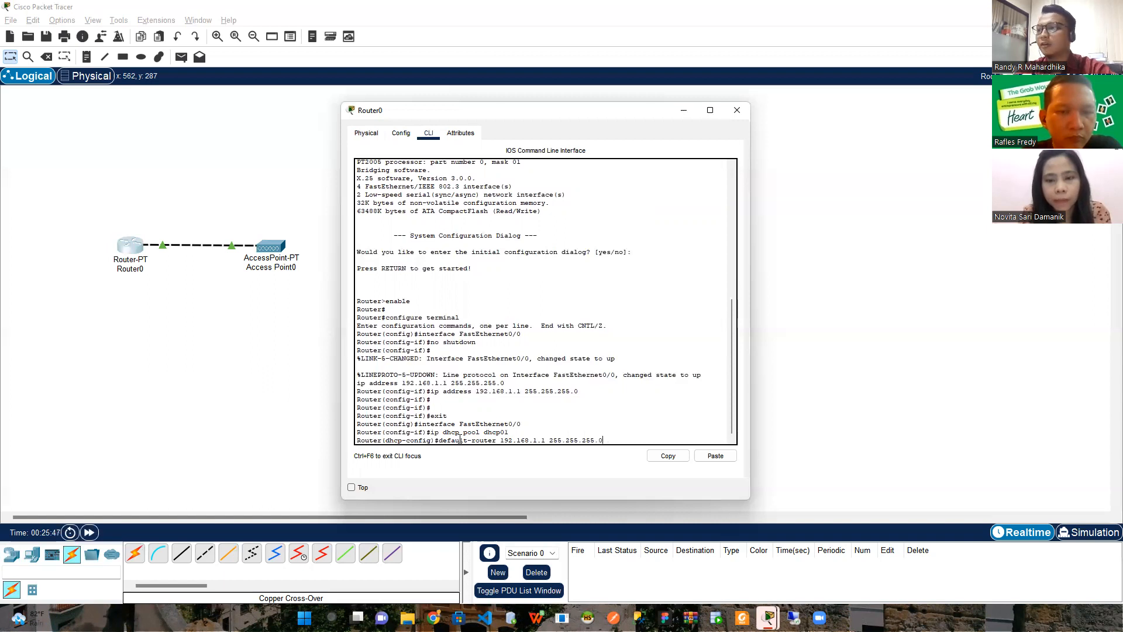
{"action": "type", "text": "5.0"}
{"action": "key", "text": "Return"}
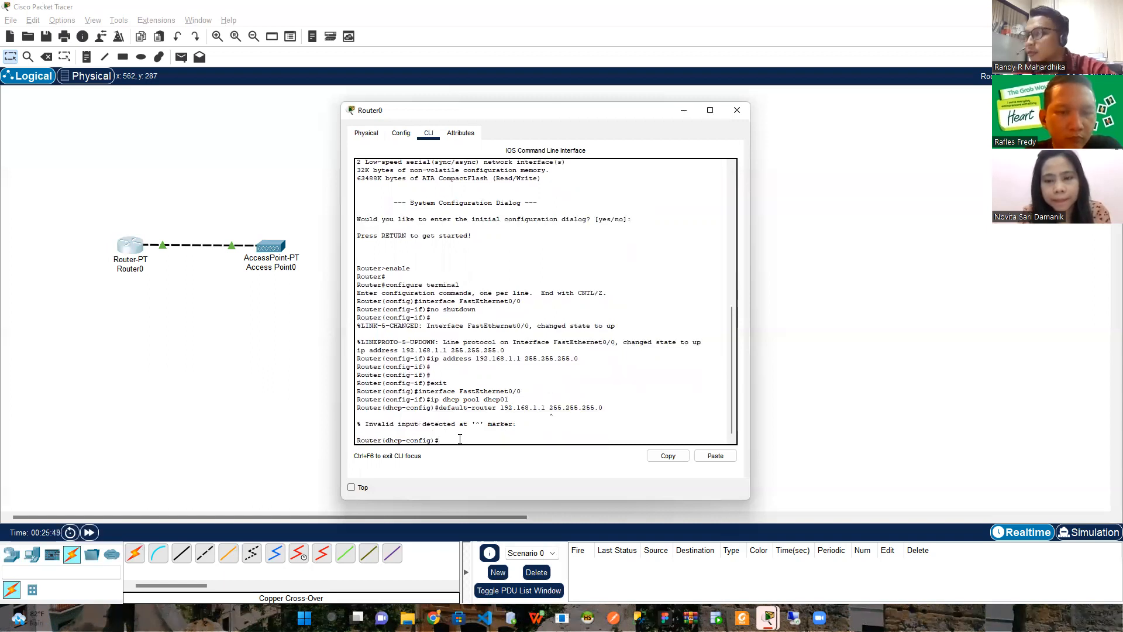
{"action": "key", "text": "Up"}
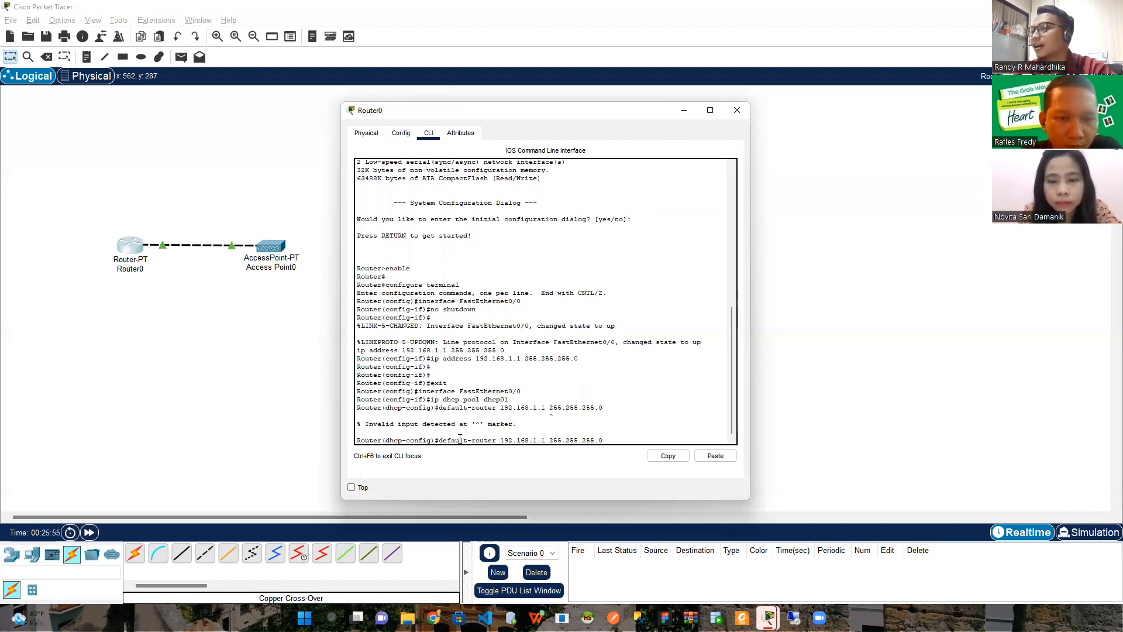
{"action": "key", "text": "BackSpace"}
{"action": "key", "text": "BackSpace"}
{"action": "key", "text": "BackSpace"}
{"action": "key", "text": "BackSpace"}
{"action": "key", "text": "BackSpace"}
{"action": "key", "text": "BackSpace"}
{"action": "key", "text": "BackSpace"}
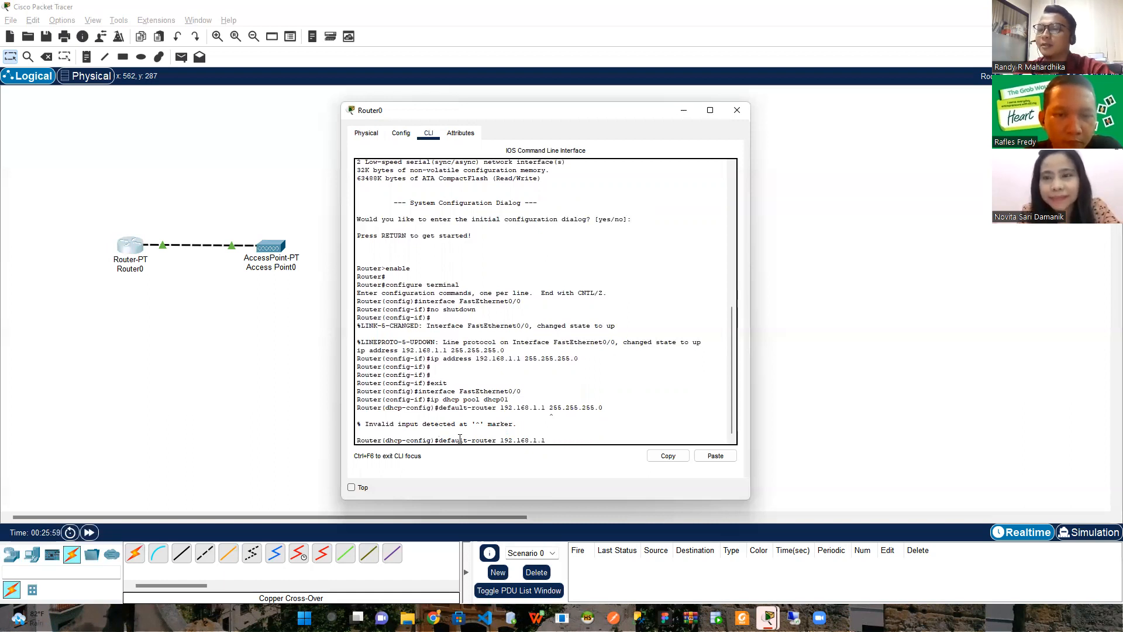
{"action": "key", "text": "Return"}
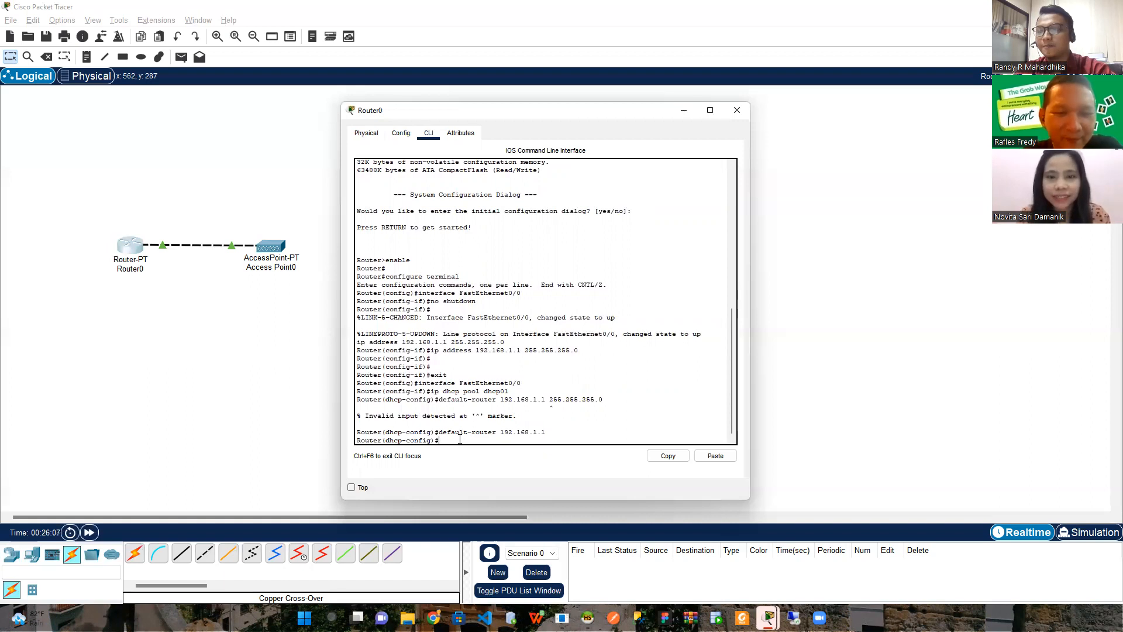
{"action": "type", "text": "neto"}
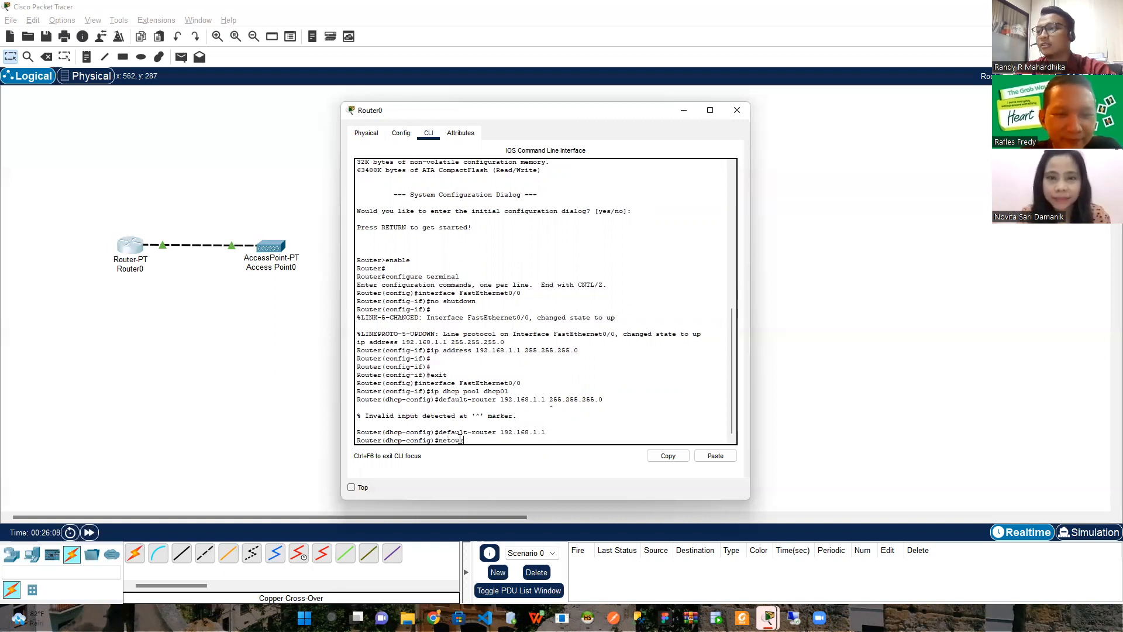
{"action": "type", "text": "work 192.1"}
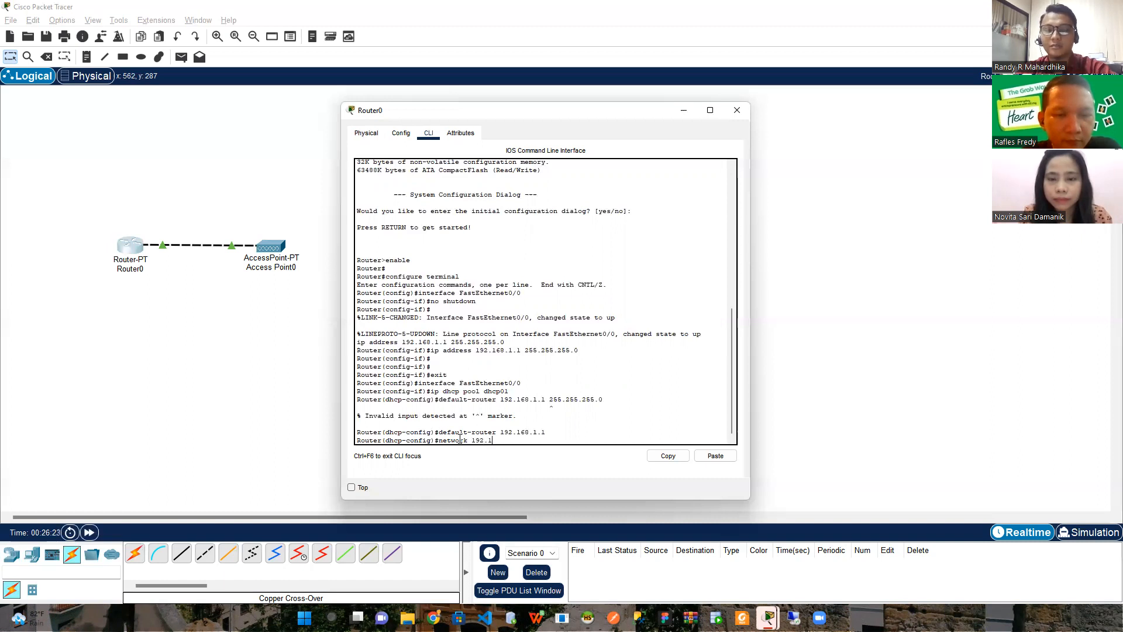
{"action": "type", "text": "68."}
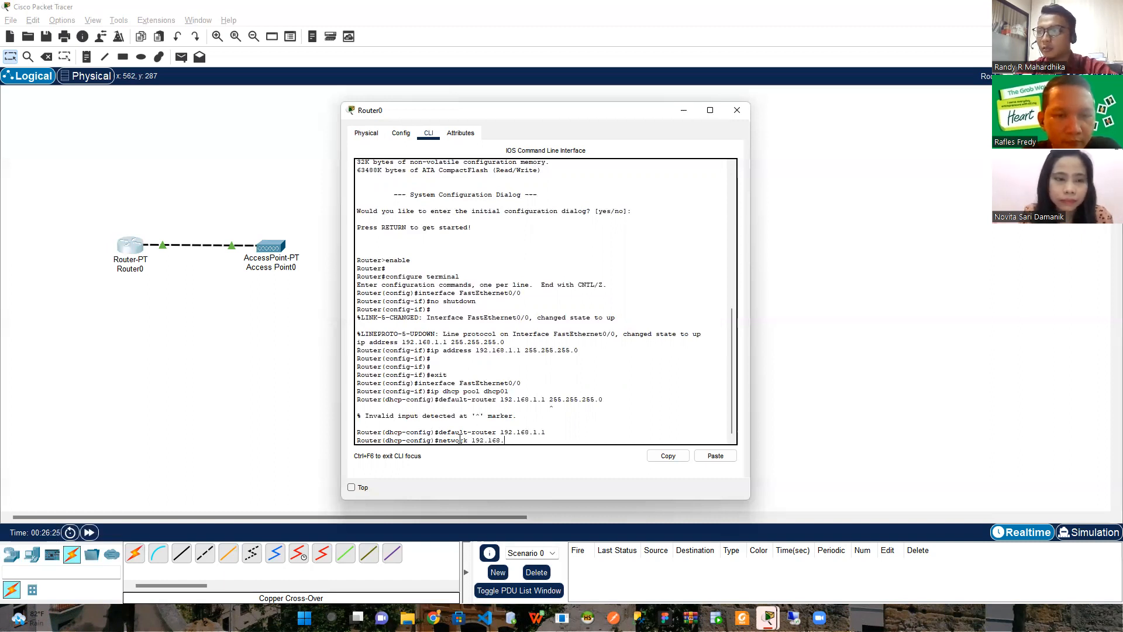
{"action": "type", "text": "1.0 255.255.255.0"}
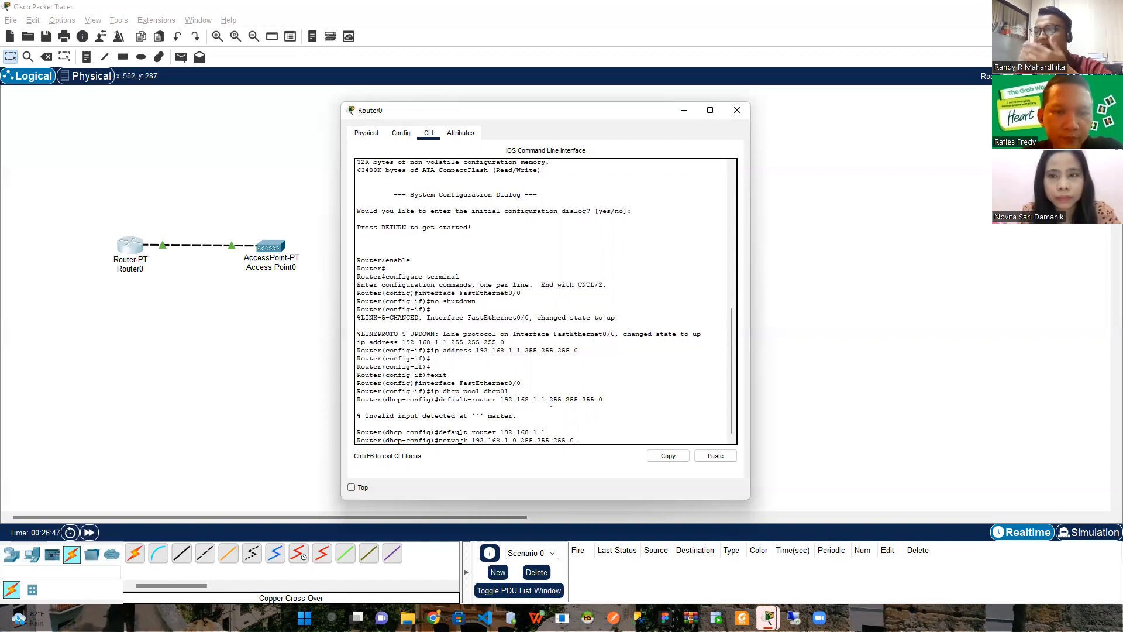
{"action": "key", "text": "Return"}
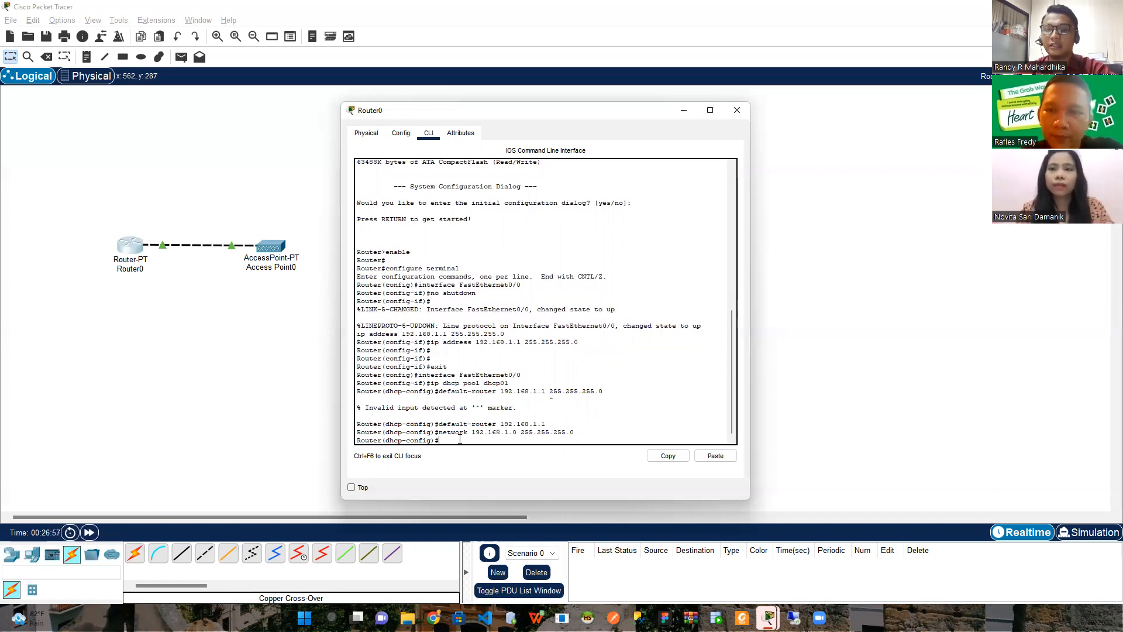
Set the DHCP pool's DNS server to 192.168.1.1
{"action": "type", "text": "dns-se"}
{"action": "key", "text": "Tab"}
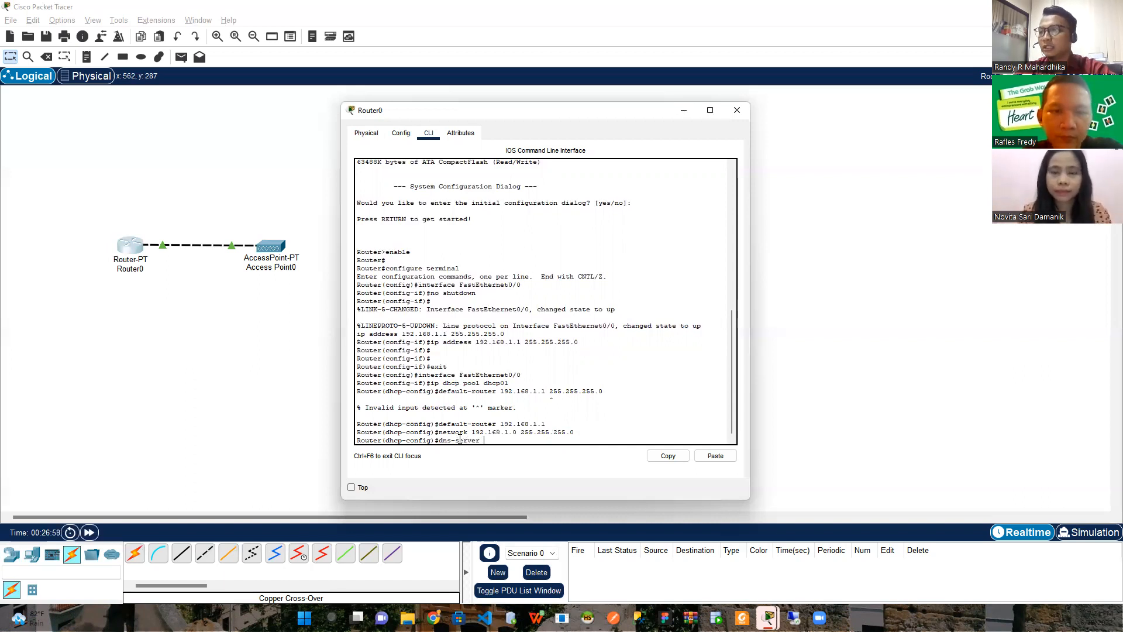
{"action": "type", "text": "192.168.1.1"}
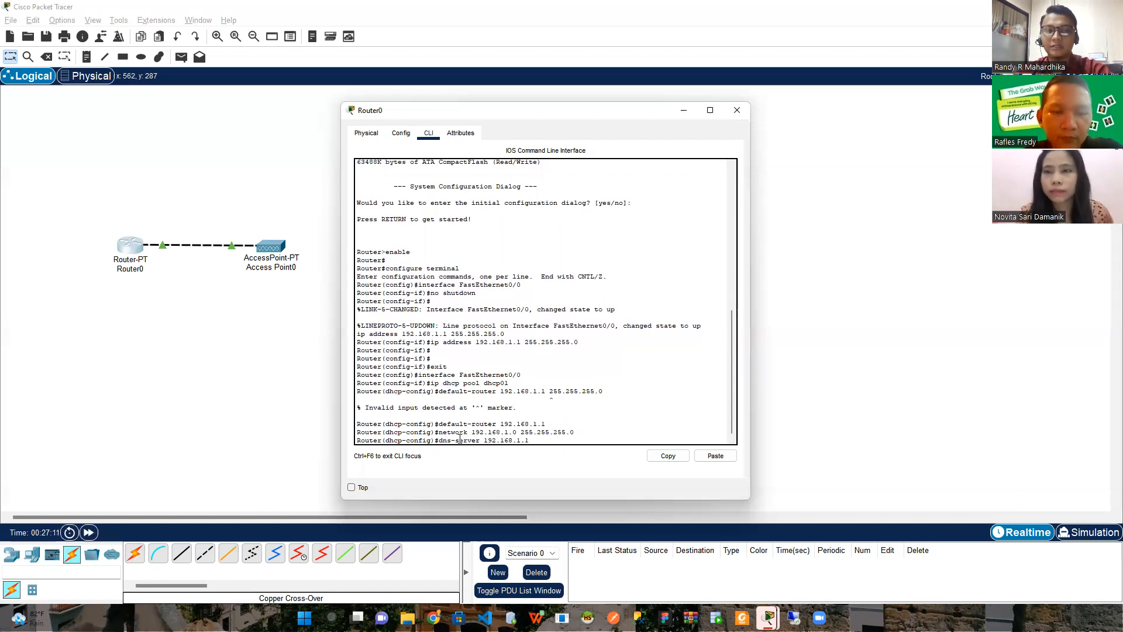
{"action": "key", "text": "Return"}
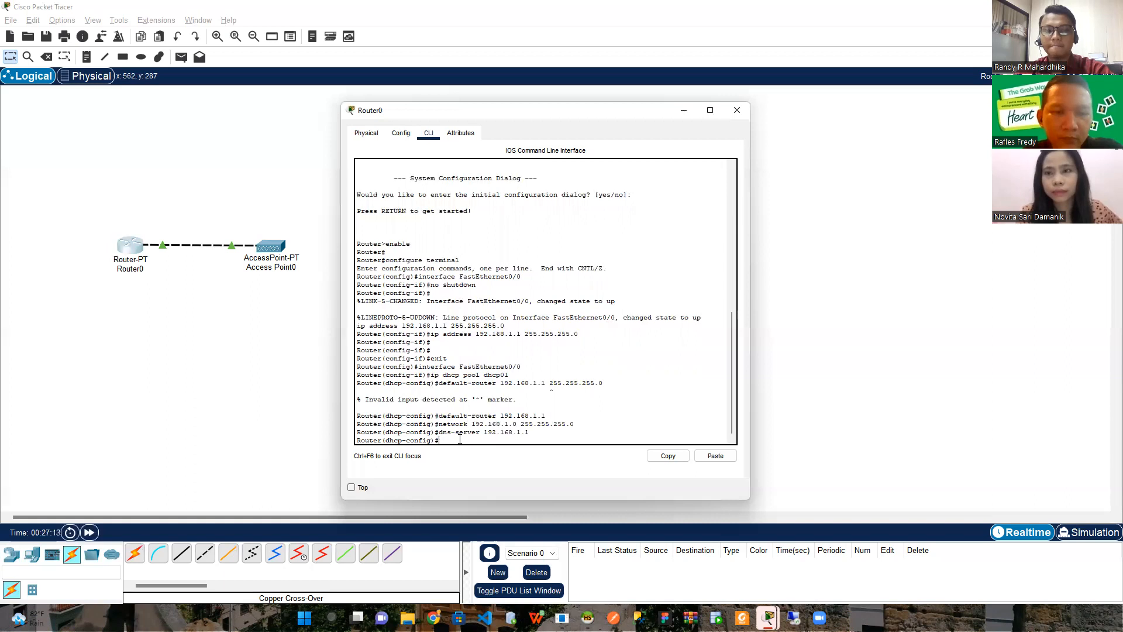
Exclude addresses 192.168.1.1 to 192.168.1.10, correcting the misspelled excluded-address keyword
{"action": "type", "text": "ip"}
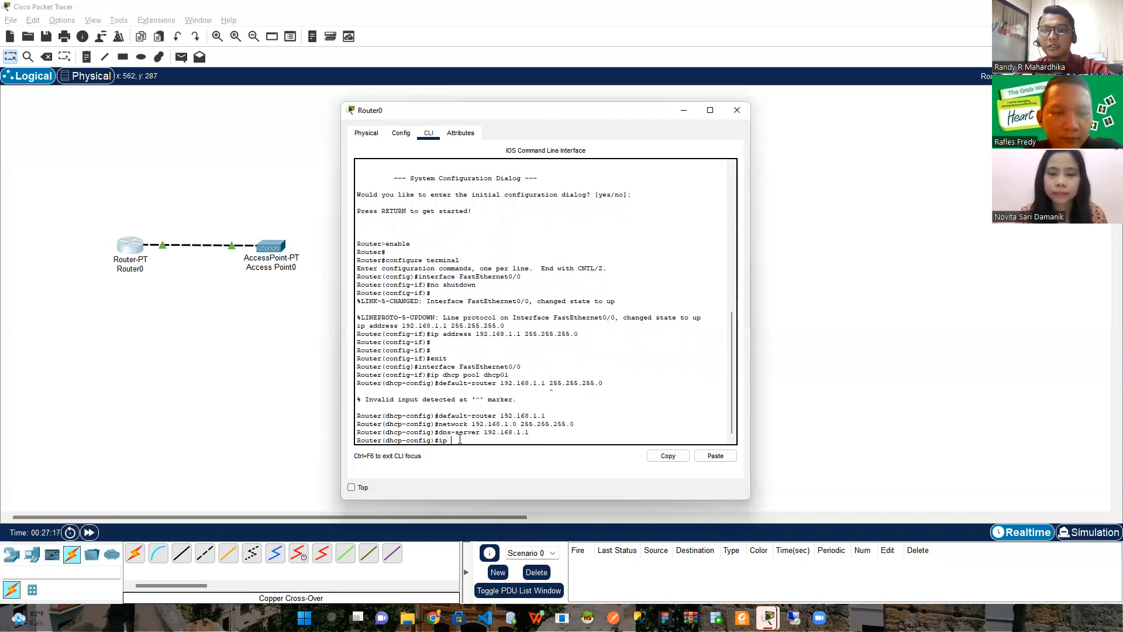
{"action": "type", "text": " dhcp"}
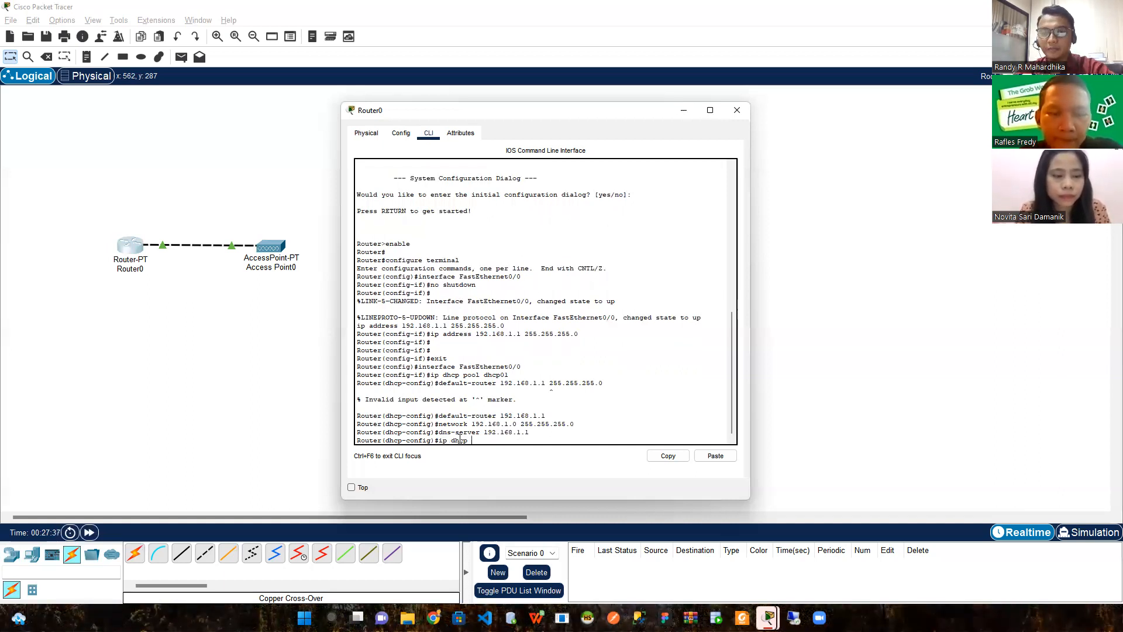
{"action": "type", "text": "uded-"}
{"action": "type", "text": "adr"}
{"action": "type", "text": "ress"}
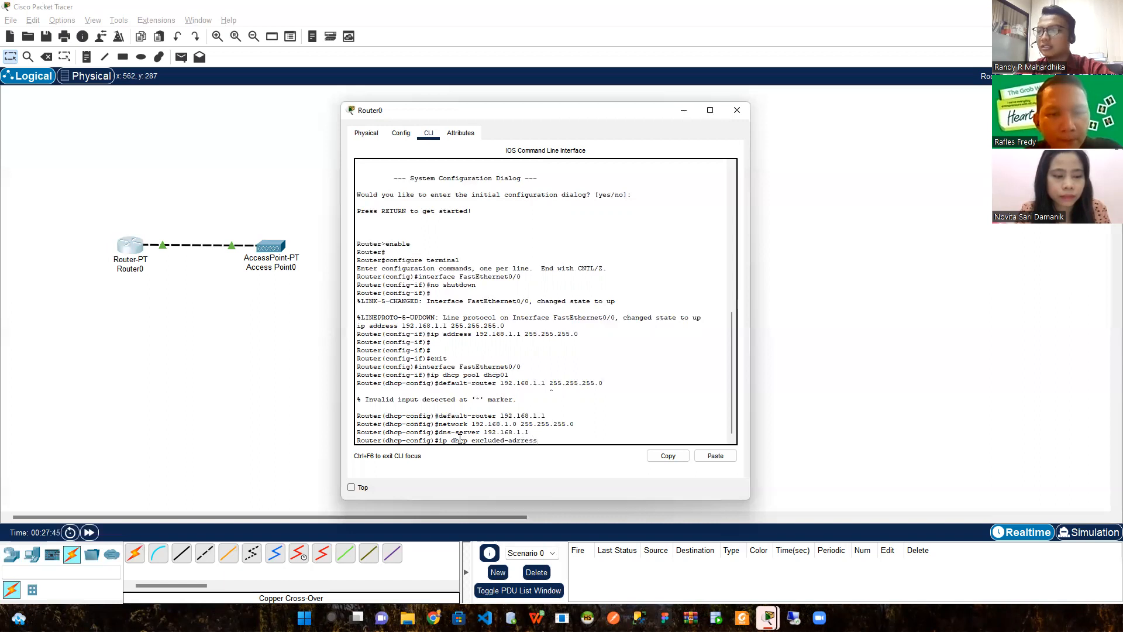
{"action": "type", "text": " 192.168.11"}
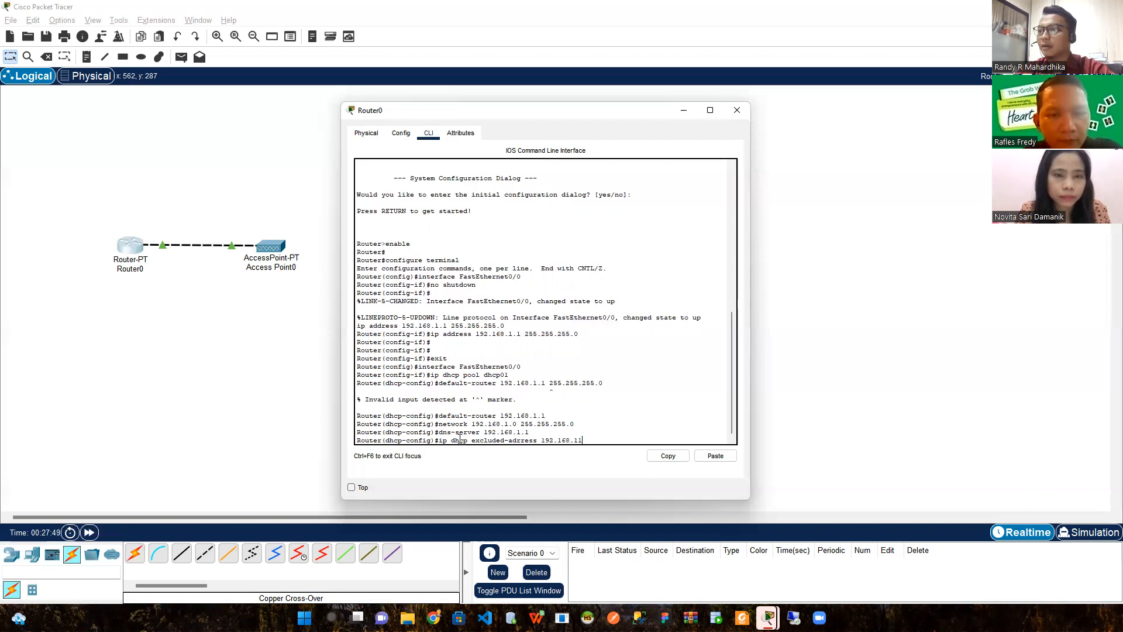
{"action": "key", "text": "BackSpace"}
{"action": "type", "text": ".1."}
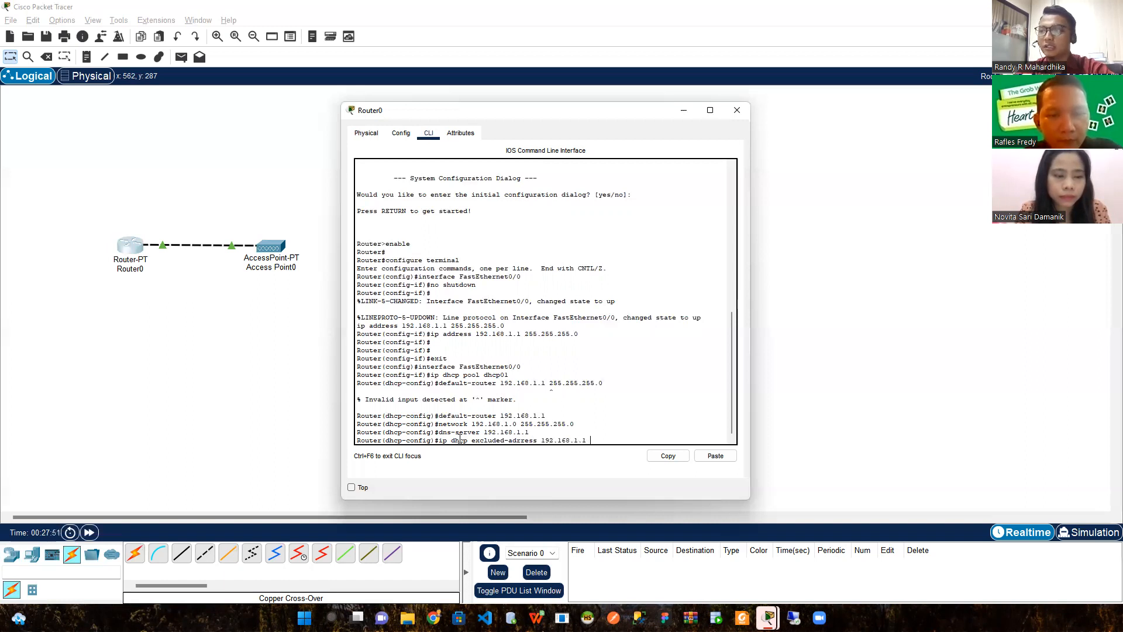
{"action": "type", "text": " 192.168.1.10"}
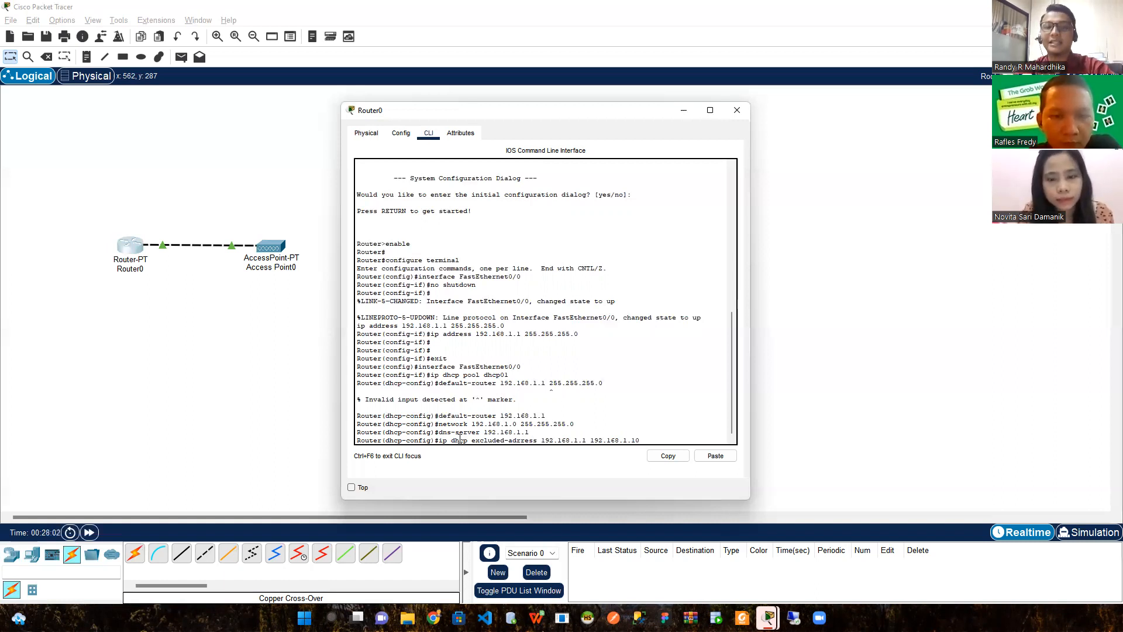
{"action": "key", "text": "Return"}
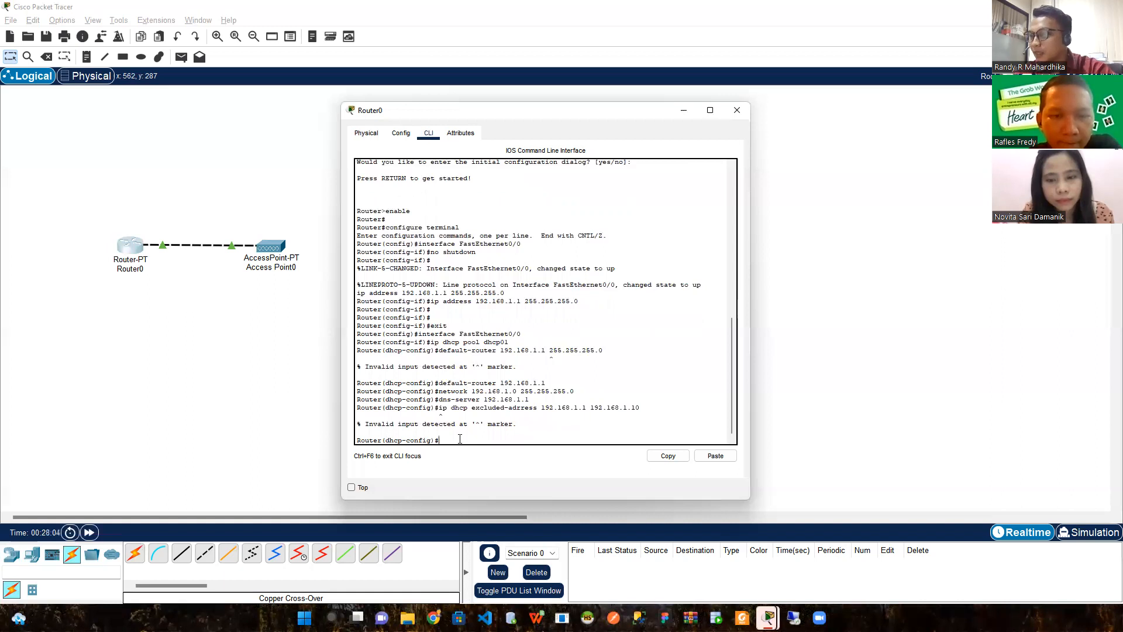
{"action": "key", "text": "Up"}
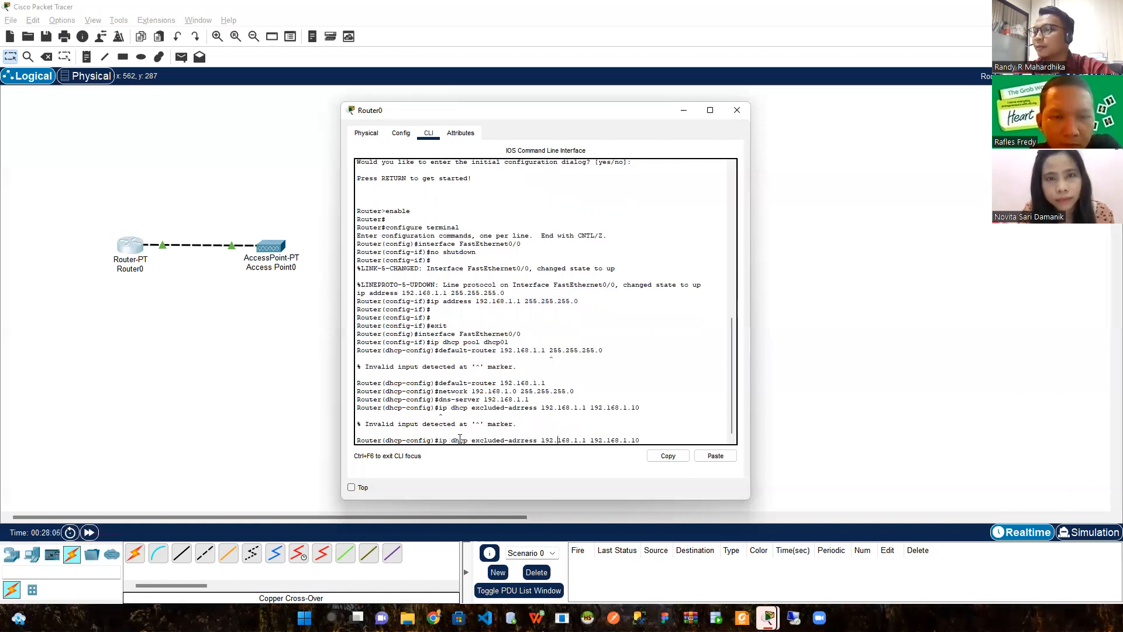
{"action": "key", "text": "Left"}
{"action": "key", "text": "Left"}
{"action": "key", "text": "Left"}
{"action": "key", "text": "Left"}
{"action": "key", "text": "Left"}
{"action": "key", "text": "Left"}
{"action": "key", "text": "Left"}
{"action": "key", "text": "Left"}
{"action": "key", "text": "Left"}
{"action": "key", "text": "Left"}
{"action": "key", "text": "Left"}
{"action": "key", "text": "Left"}
{"action": "key", "text": "Left"}
{"action": "key", "text": "Left"}
{"action": "key", "text": "Left"}
{"action": "key", "text": "Left"}
{"action": "key", "text": "Left"}
{"action": "key", "text": "Left"}
{"action": "key", "text": "Left"}
{"action": "key", "text": "Left"}
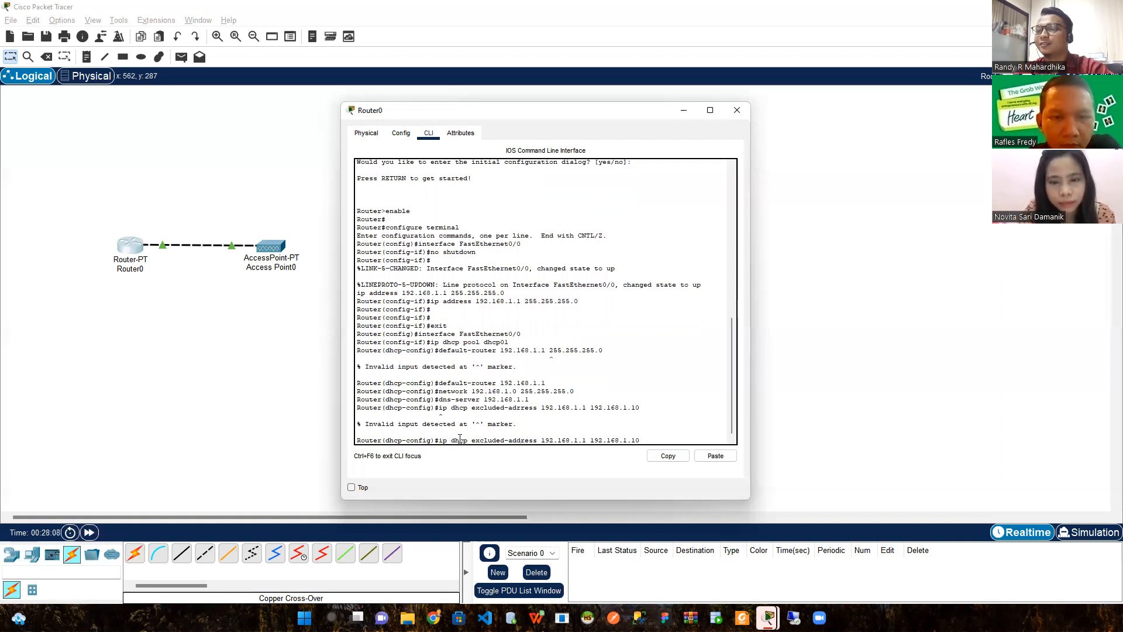
{"action": "key", "text": "Return"}
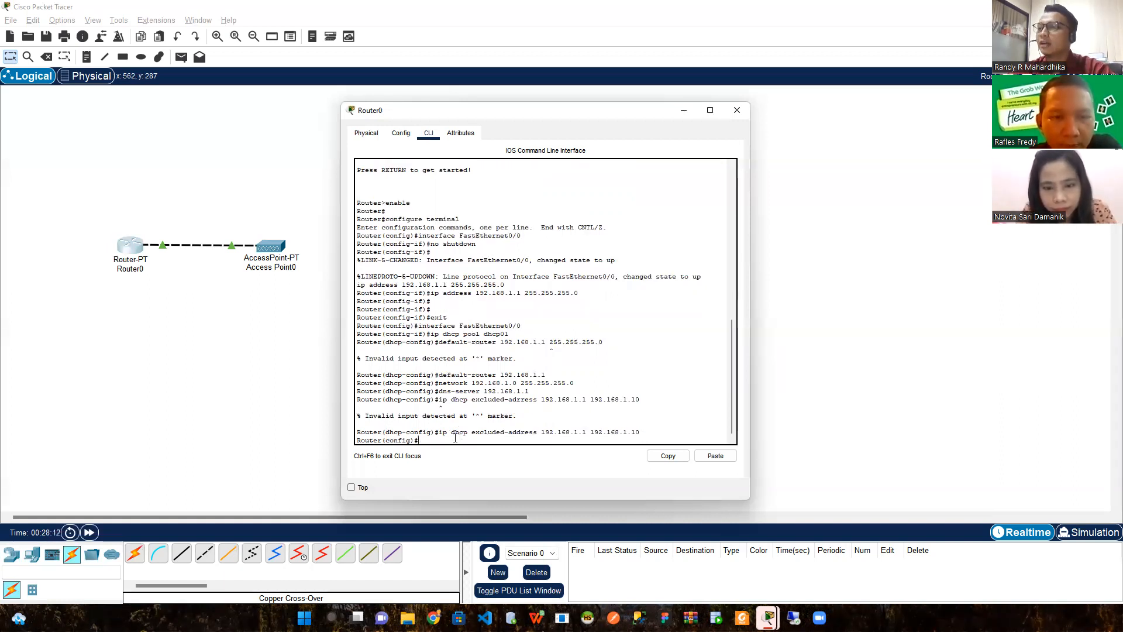
Close Router0's window and open Access Point0's configuration window
{"action": "left_click", "coordinate": [321, 372]}
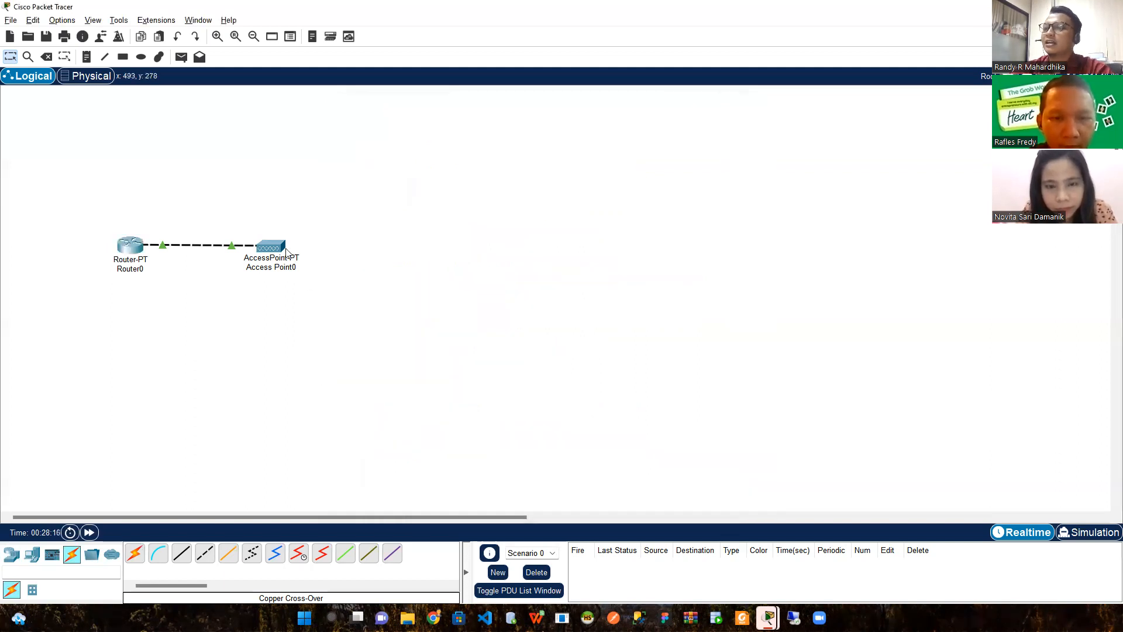
{"action": "mouse_move", "coordinate": [272, 251]}
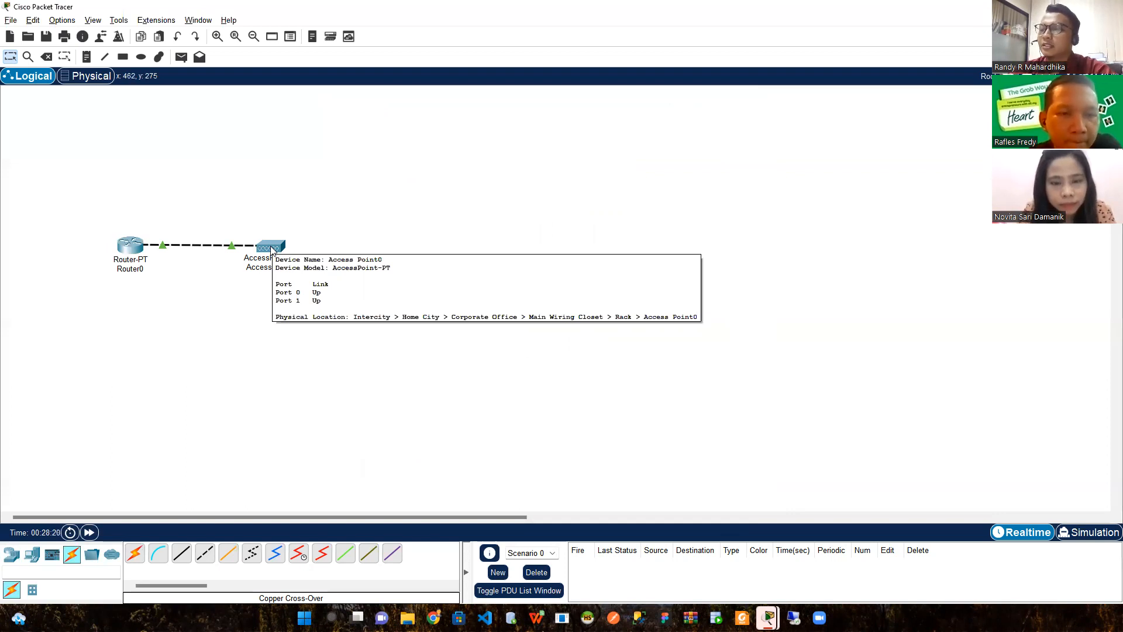
{"action": "left_click", "coordinate": [272, 251]}
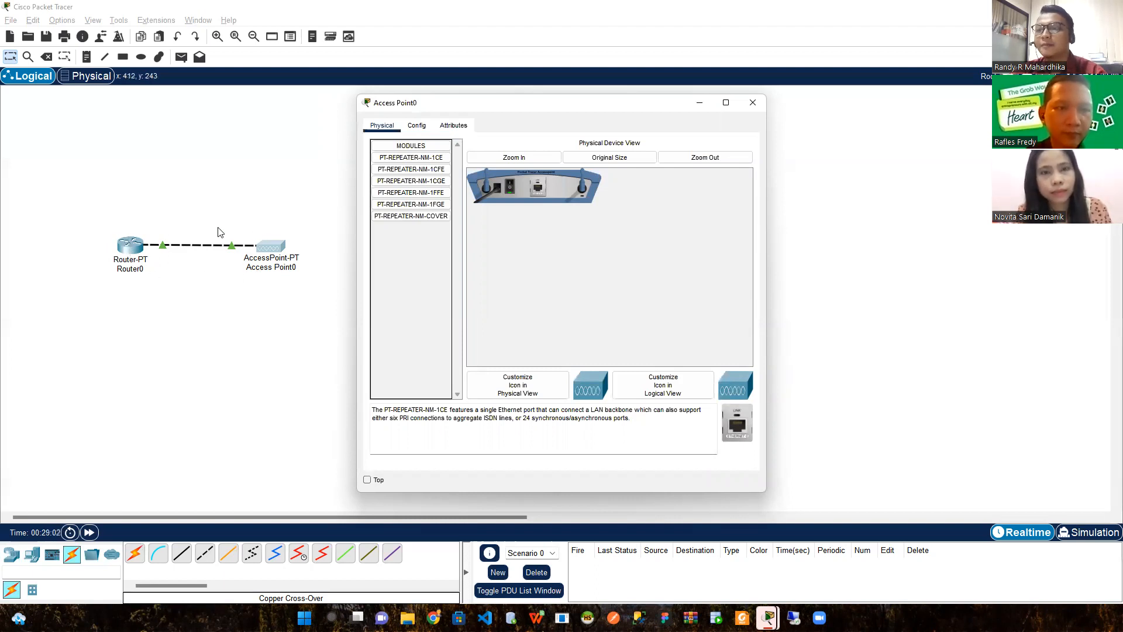
Show Access Point0's Port 0 settings: port on, 100 Mbps, half duplex
{"action": "left_click", "coordinate": [276, 253]}
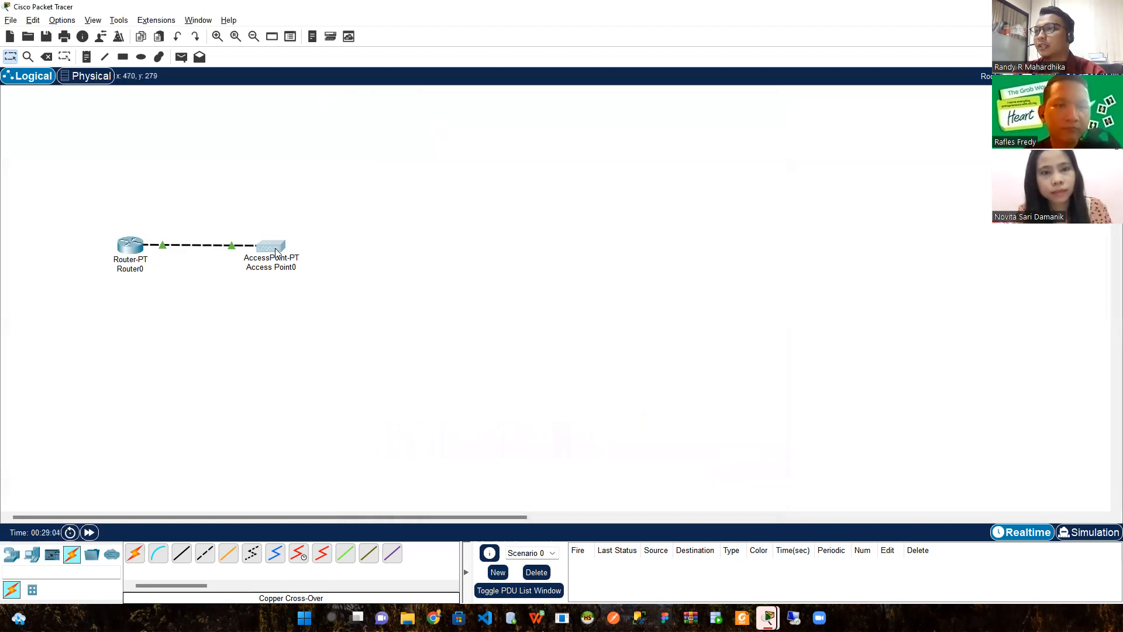
{"action": "left_click", "coordinate": [276, 253]}
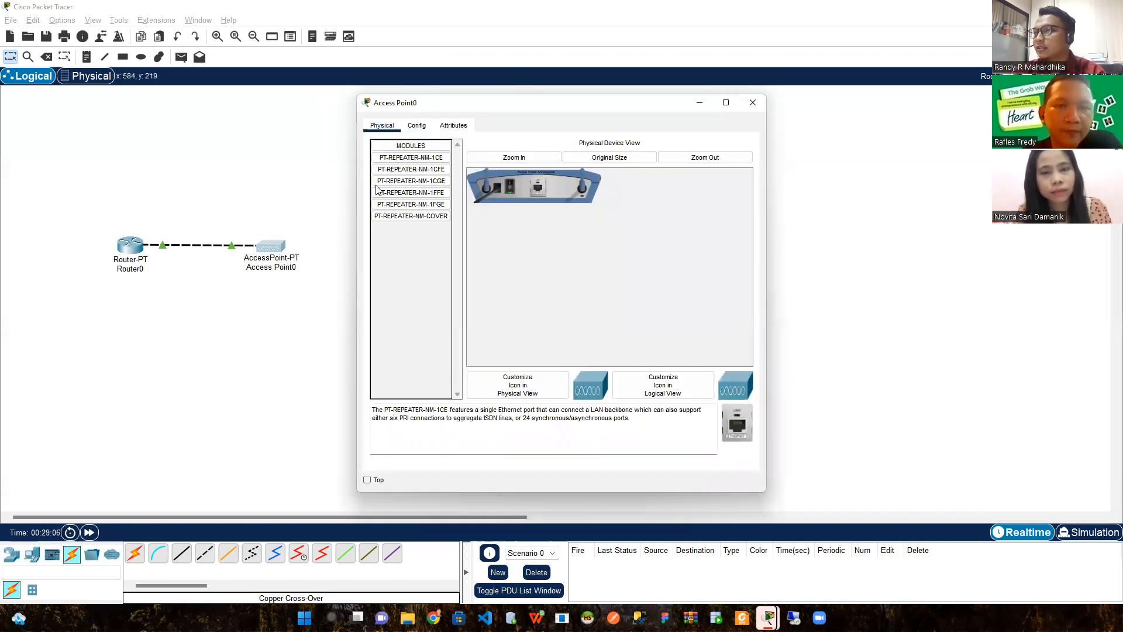
{"action": "left_click", "coordinate": [415, 126]}
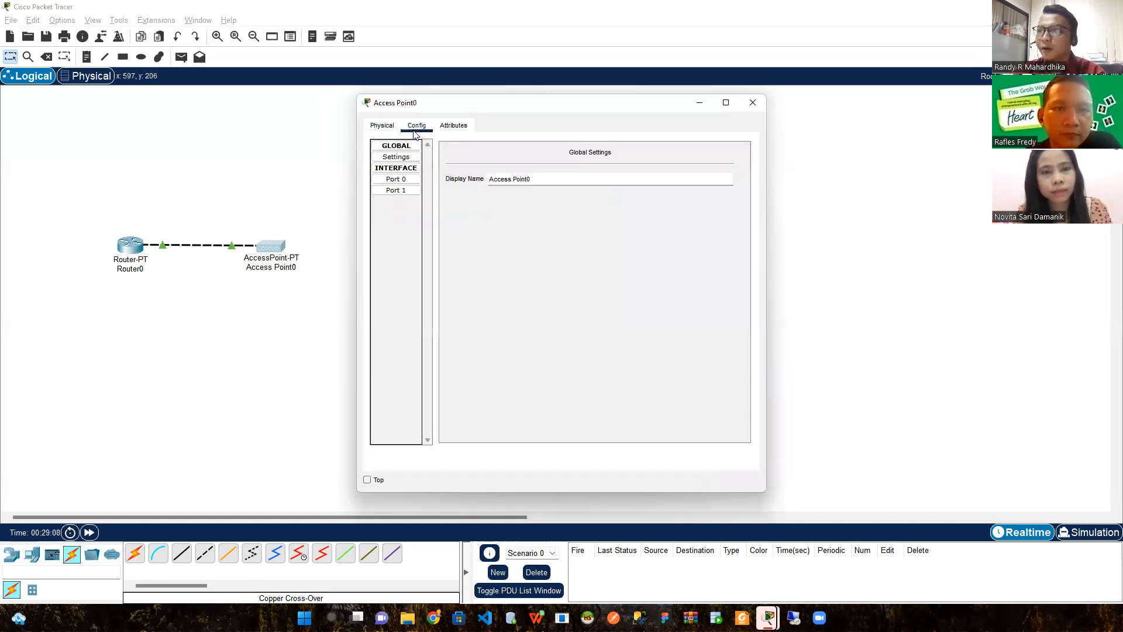
{"action": "left_click", "coordinate": [406, 182]}
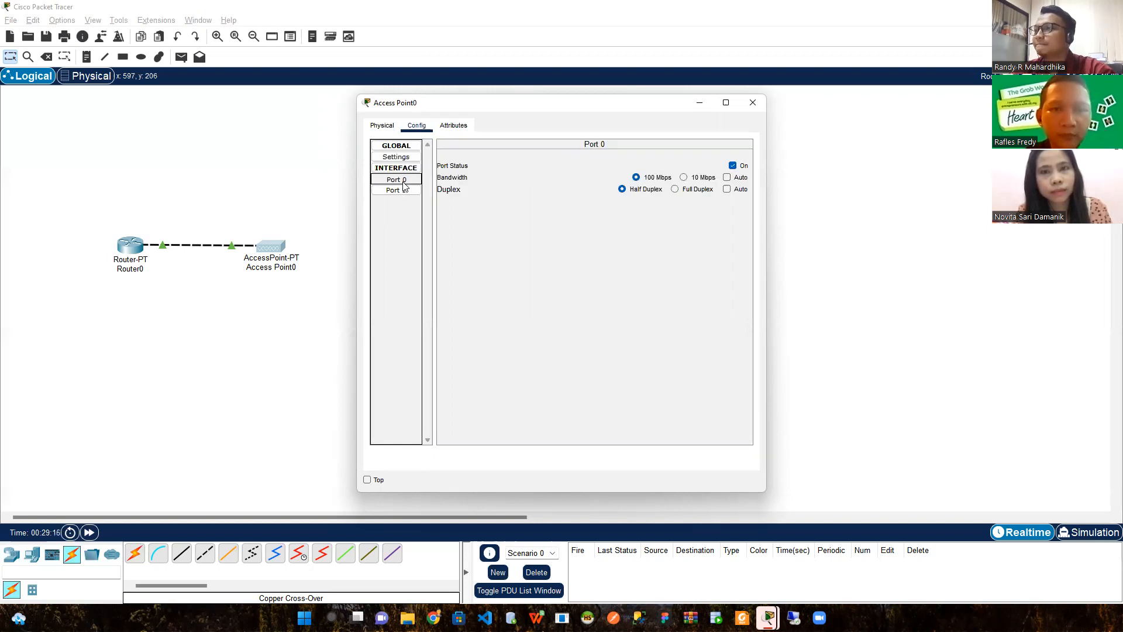
{"action": "left_click", "coordinate": [398, 180]}
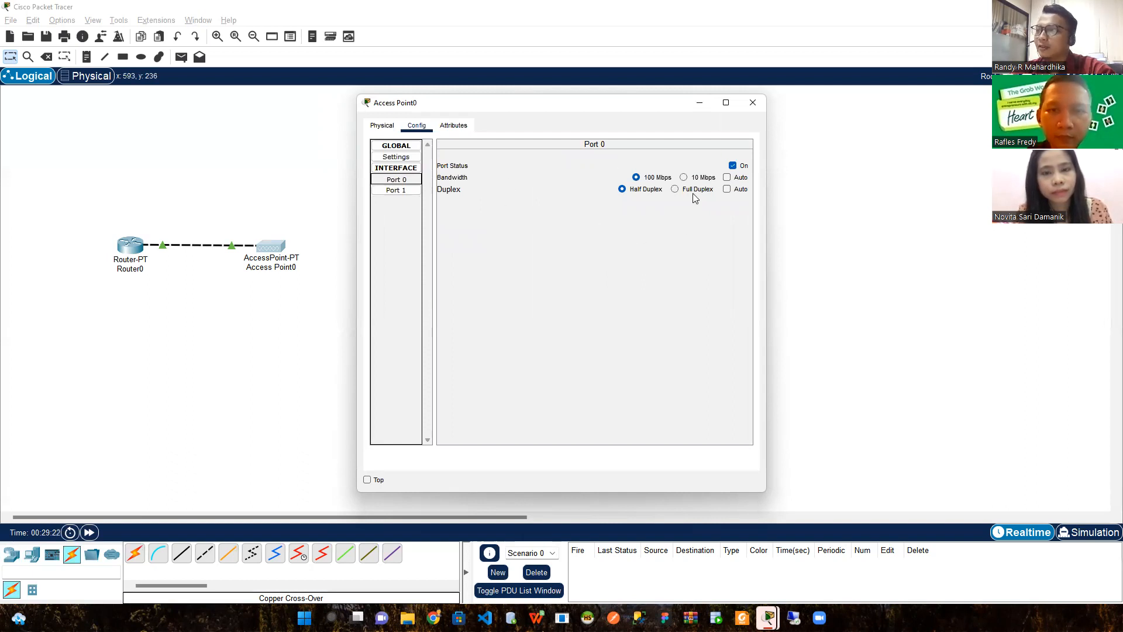
{"action": "left_click", "coordinate": [414, 194]}
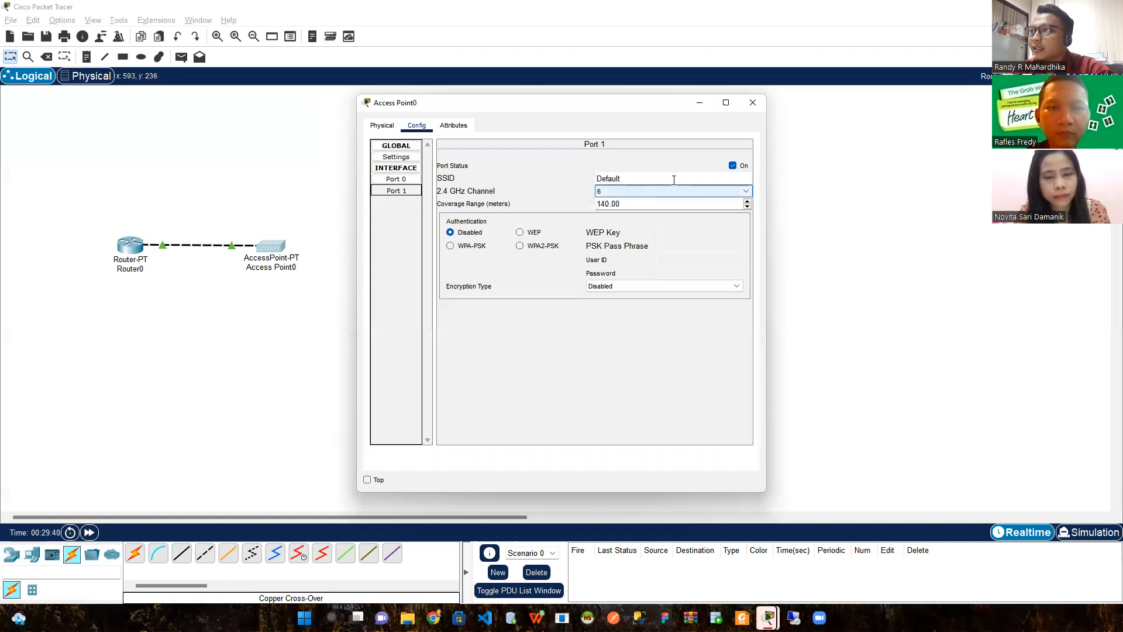
Set Access Point0's Port 1 SSID to MeetingRoom with WPA2-PSK and a pass phrase
{"action": "left_click", "coordinate": [642, 176]}
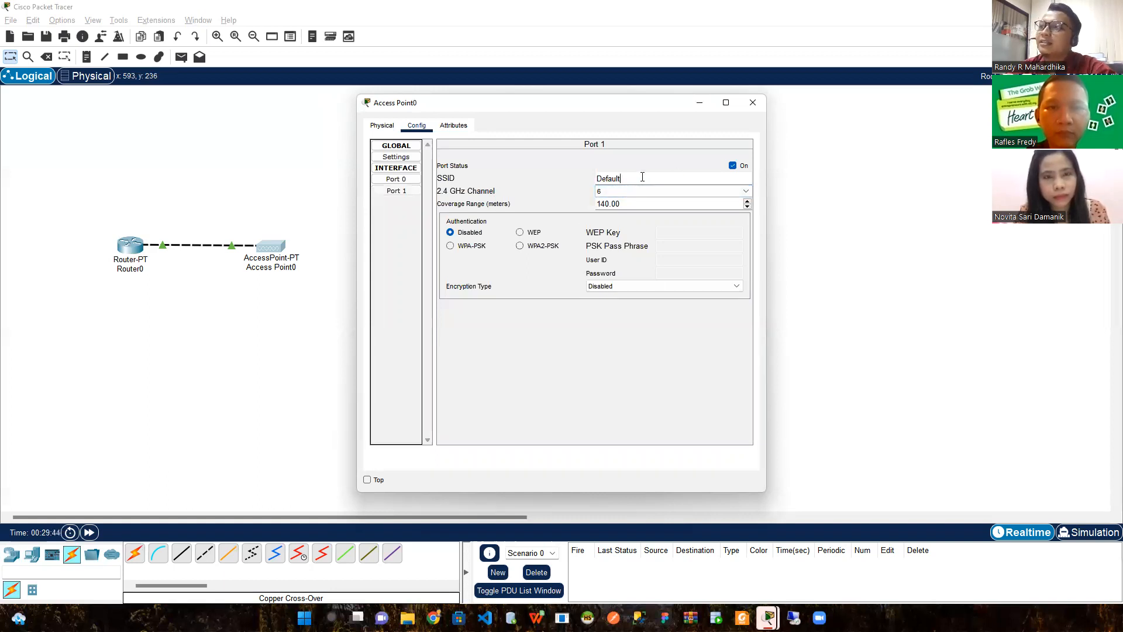
{"action": "double_click", "coordinate": [594, 181]}
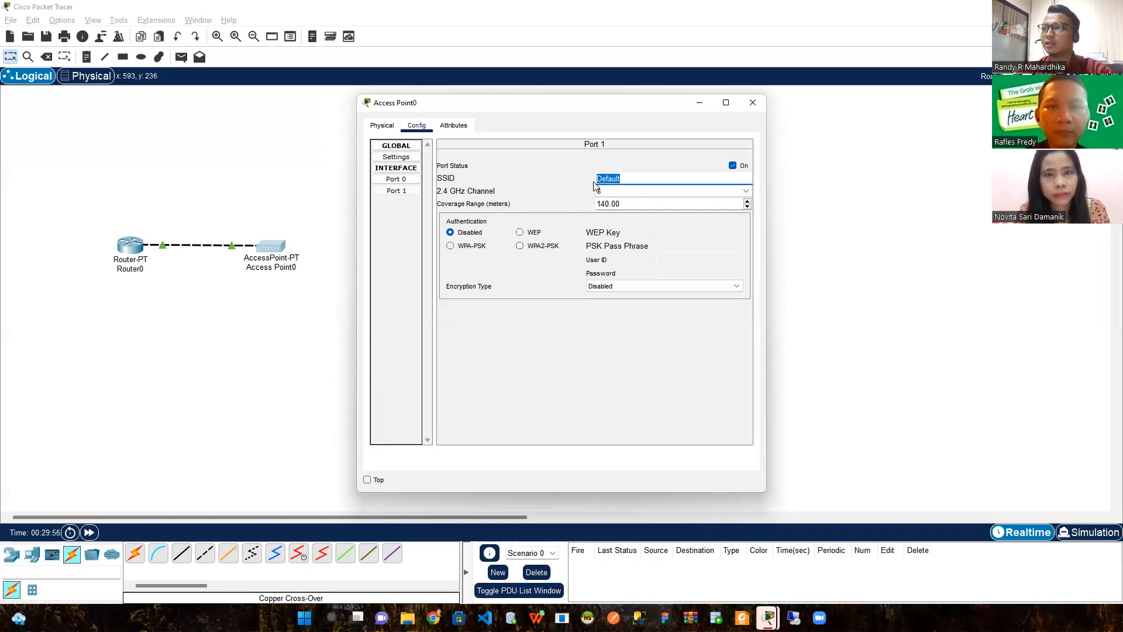
{"action": "type", "text": "Me"}
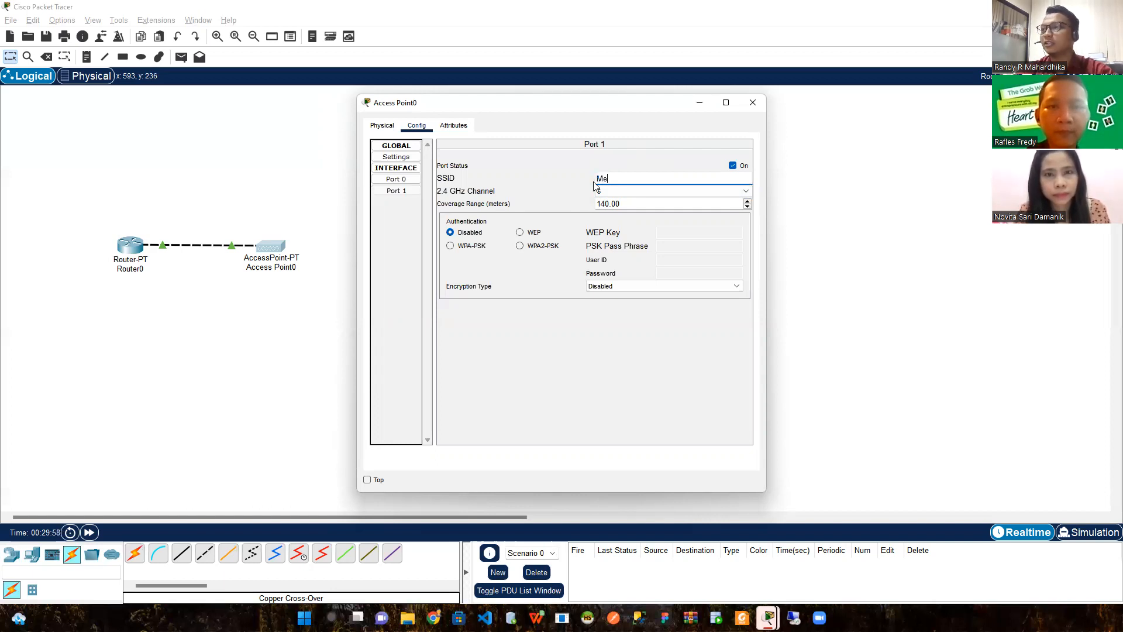
{"action": "type", "text": "etingRoom"}
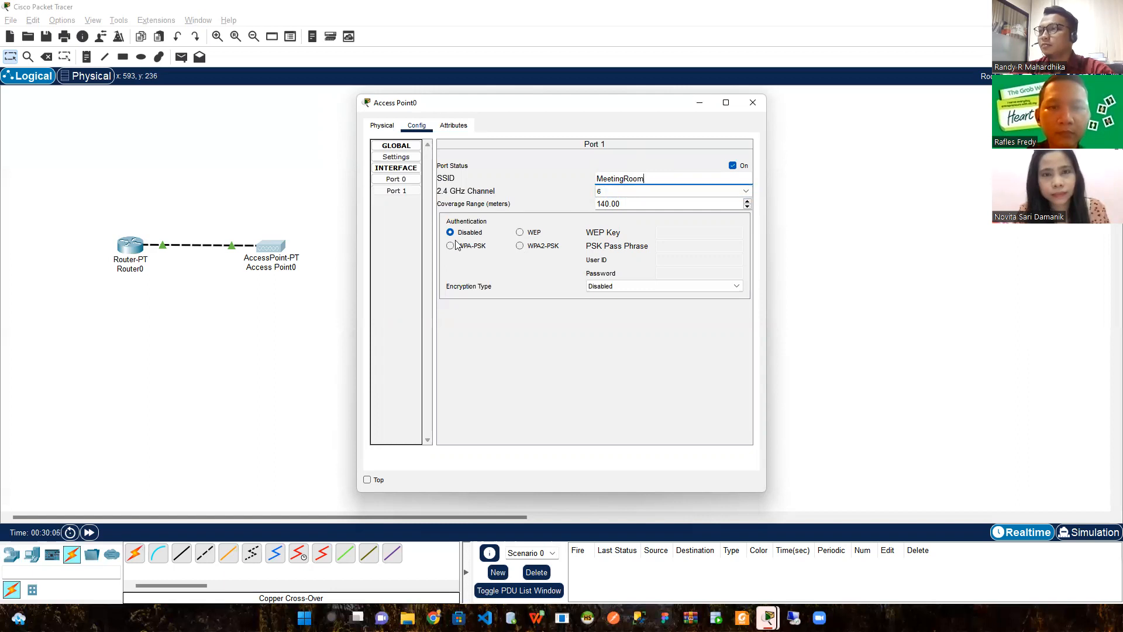
{"action": "left_click", "coordinate": [519, 246]}
{"action": "left_click", "coordinate": [661, 248]}
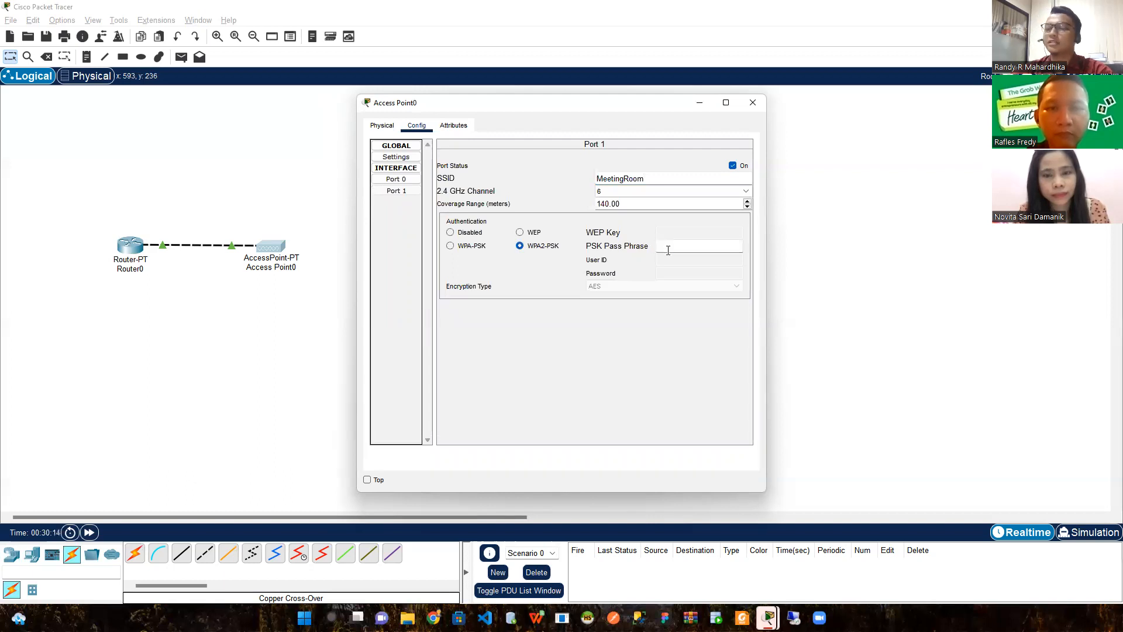
{"action": "type", "text": "meetingroom01"}
{"action": "left_click", "coordinate": [534, 337]}
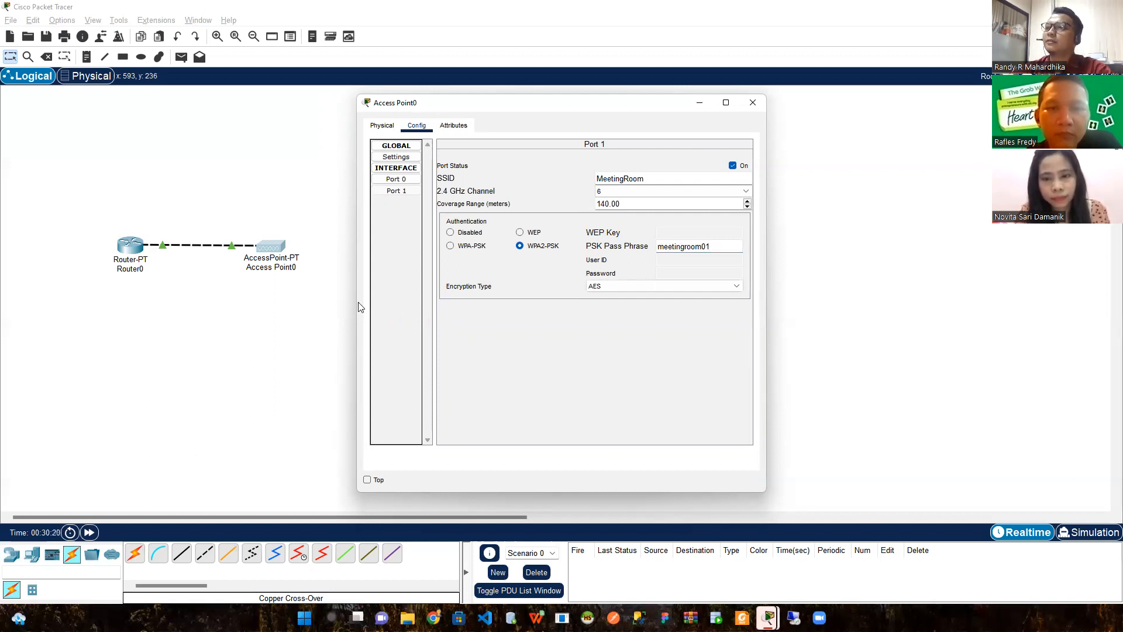
{"action": "left_click", "coordinate": [302, 299]}
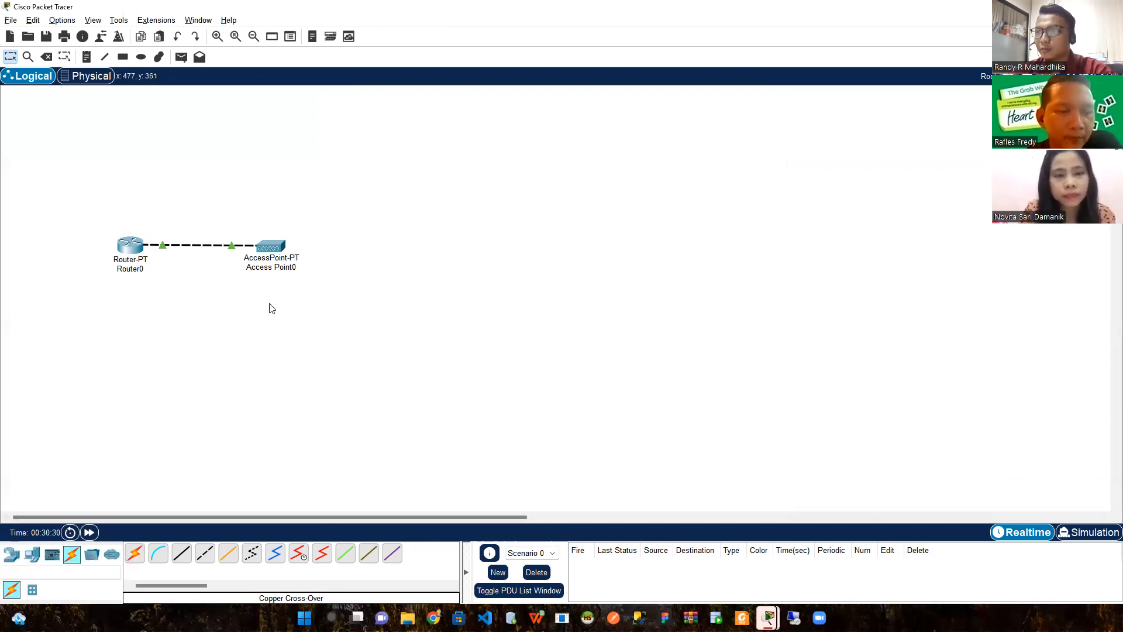
Place a Smart Phone on the canvas above and right of Access Point0
{"action": "left_click", "coordinate": [33, 554]}
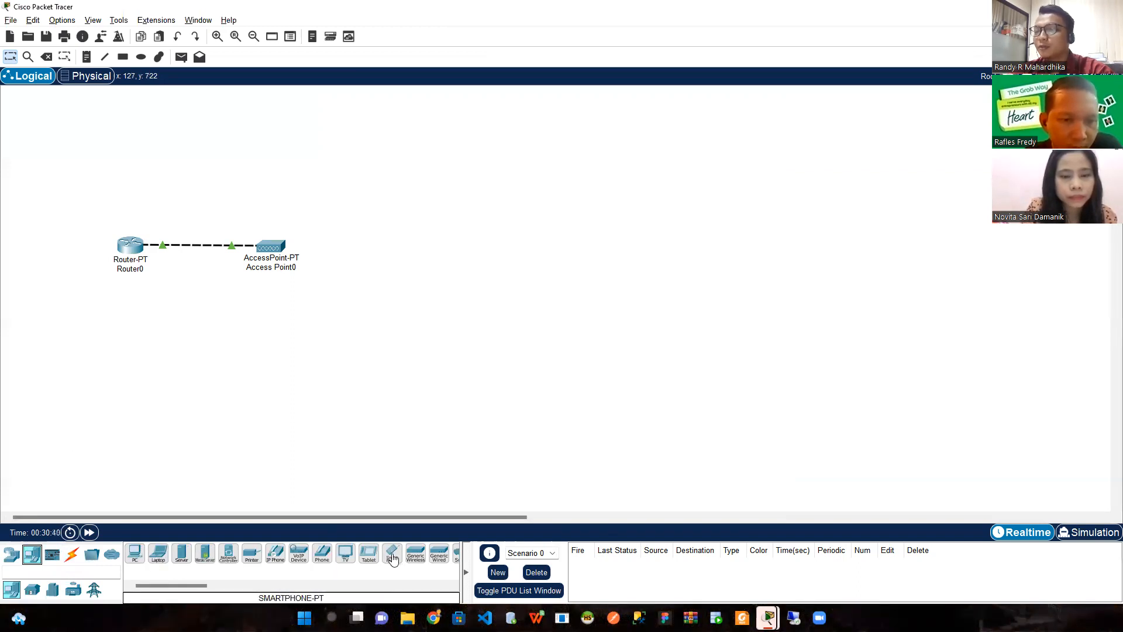
{"action": "left_click_drag", "start_coordinate": [393, 559], "coordinate": [402, 203]}
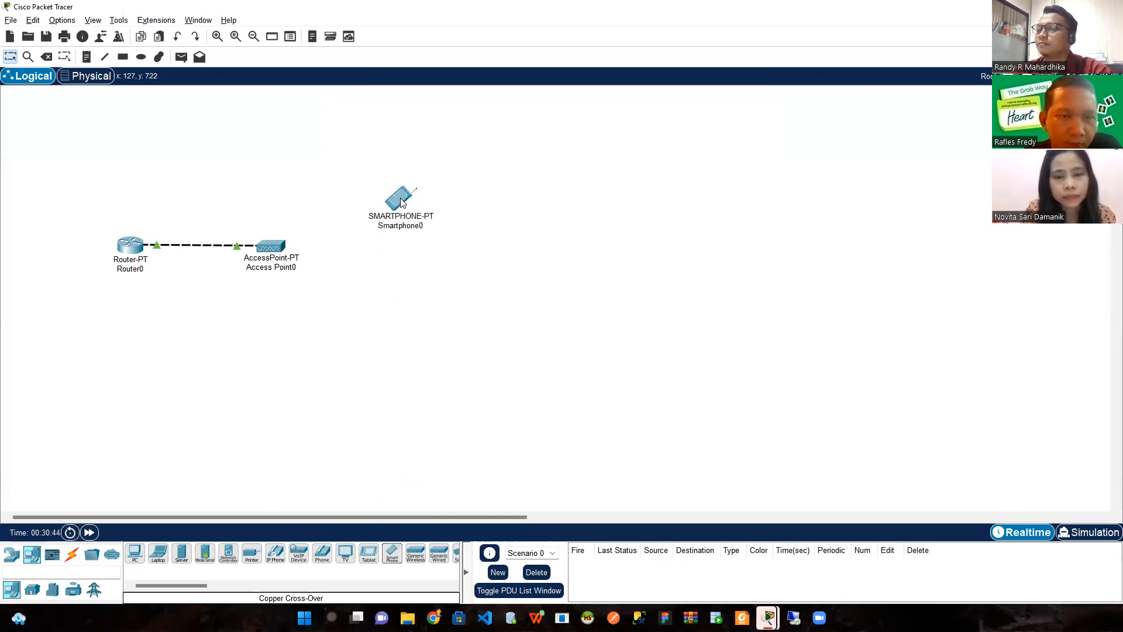
{"action": "left_click", "coordinate": [396, 200]}
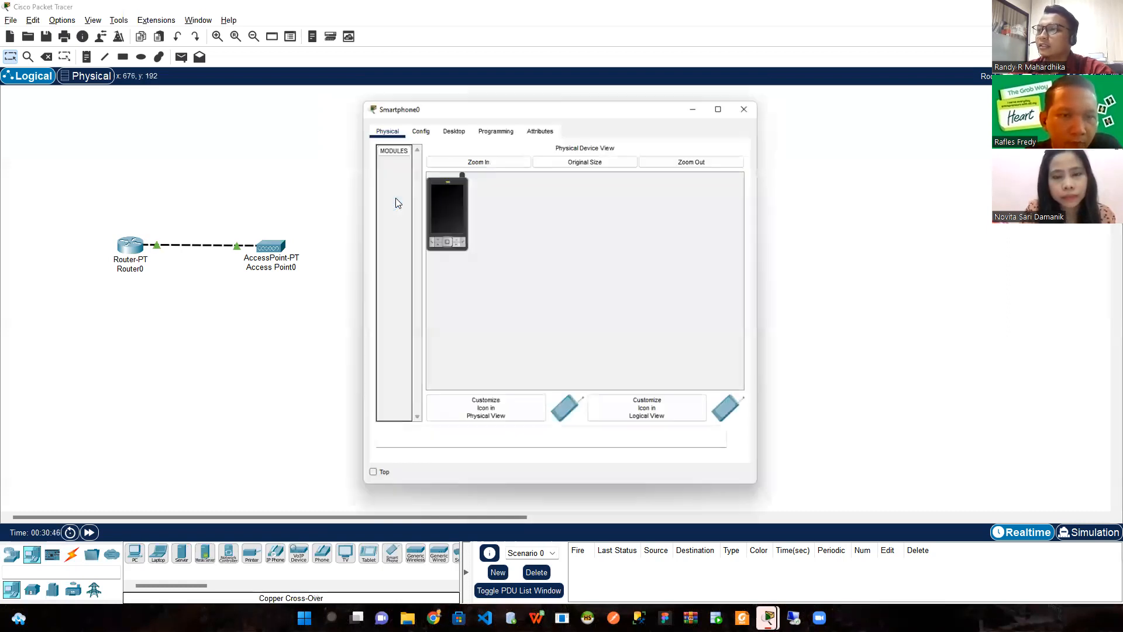
Set Smartphone0's Wireless0 to SSID MeetingRoom with WPA2-PSK and the pass phrase
{"action": "left_click", "coordinate": [413, 128]}
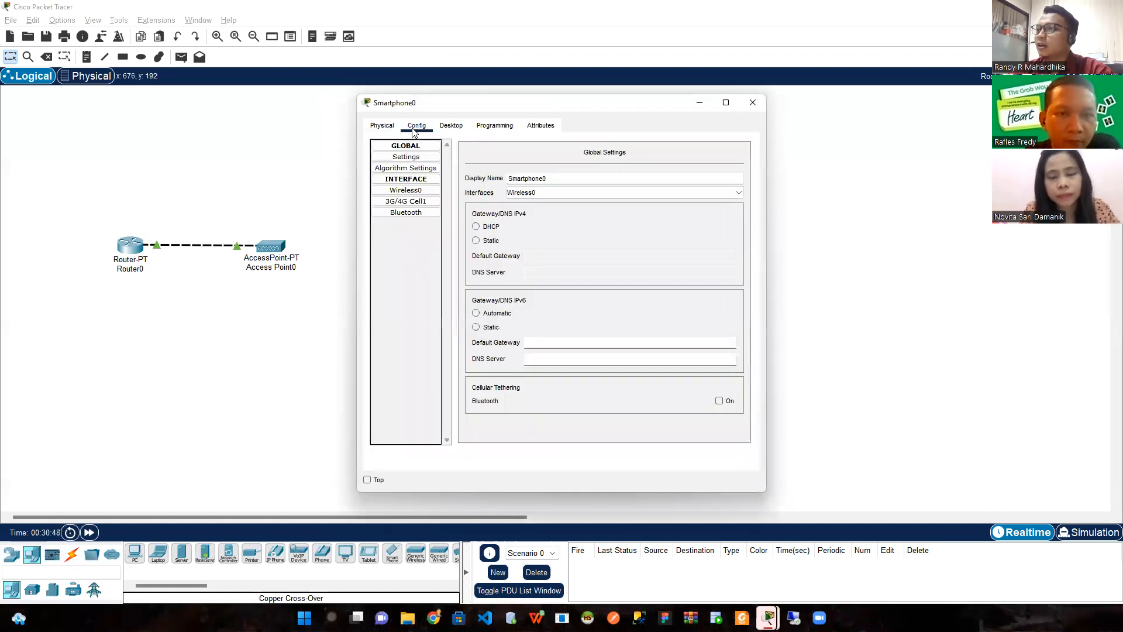
{"action": "left_click", "coordinate": [410, 191]}
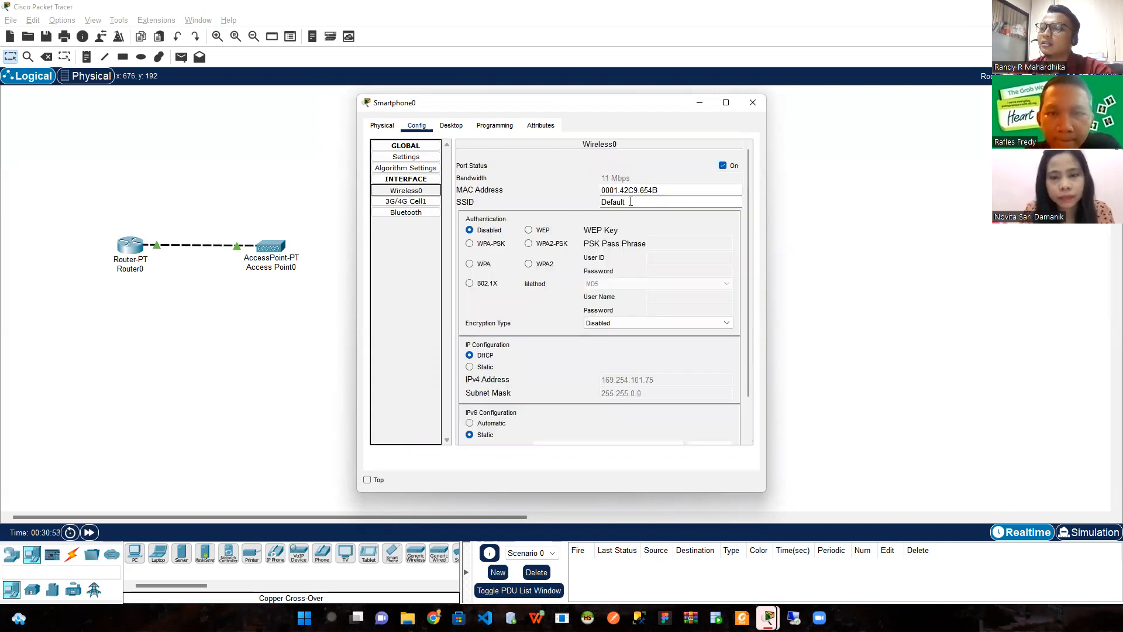
{"action": "left_click_drag", "start_coordinate": [630, 202], "coordinate": [599, 266]}
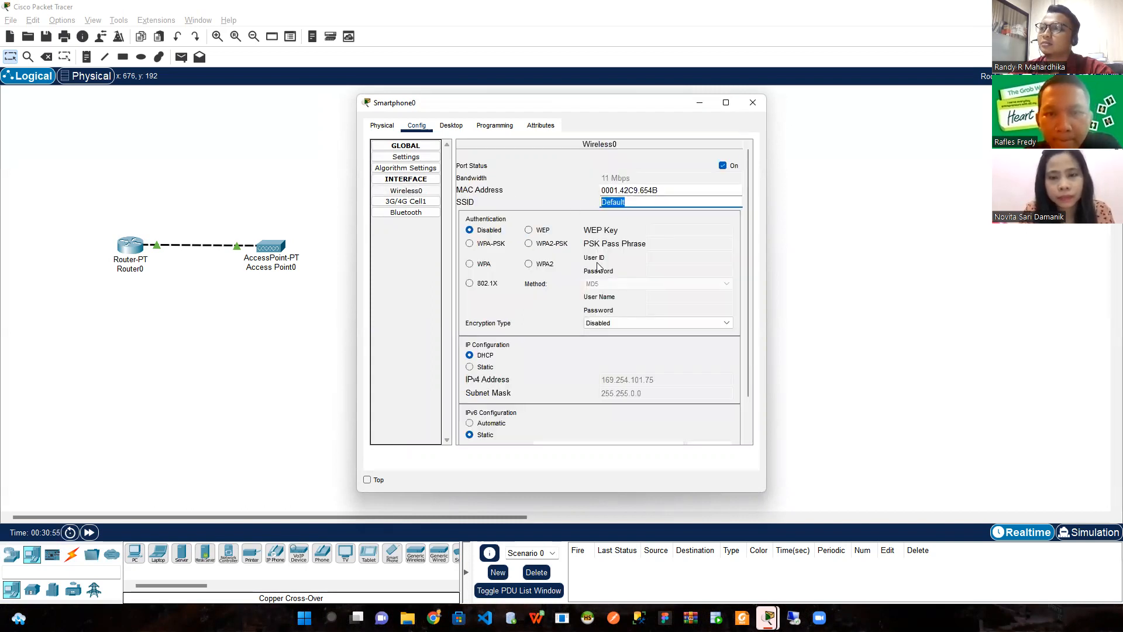
{"action": "type", "text": "MeetingRoom"}
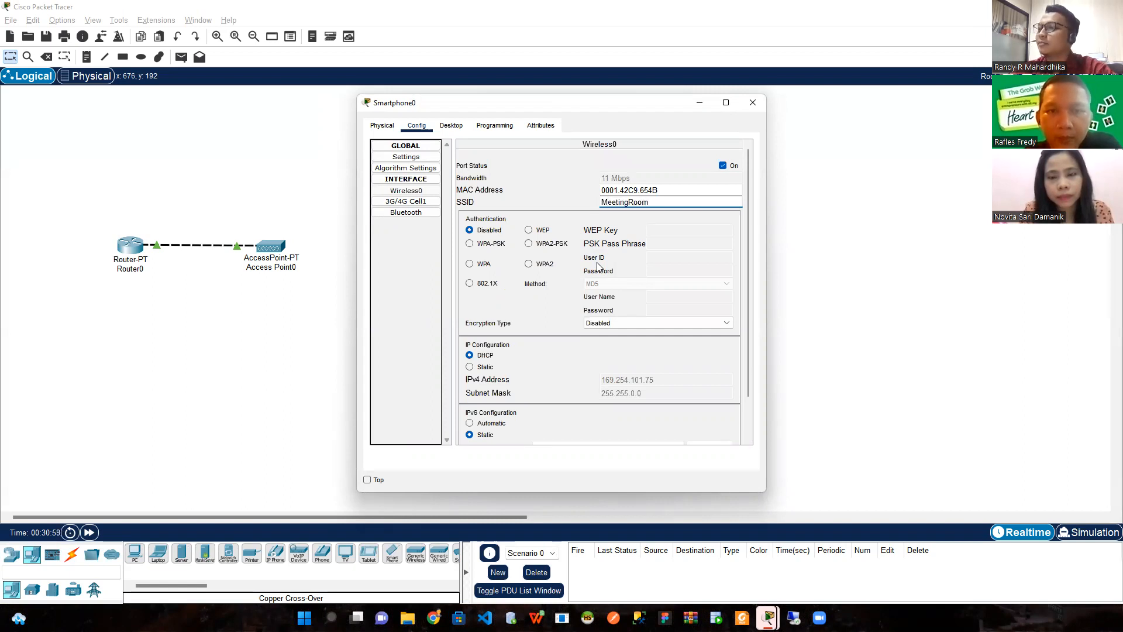
{"action": "left_click", "coordinate": [530, 244]}
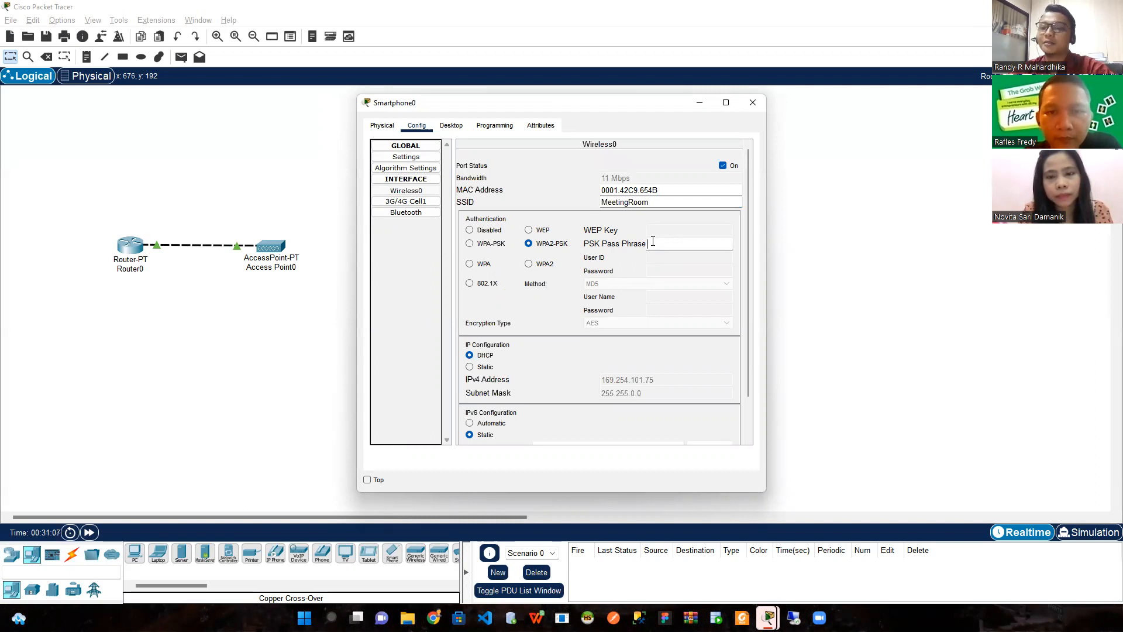
{"action": "type", "text": "meetingroom01"}
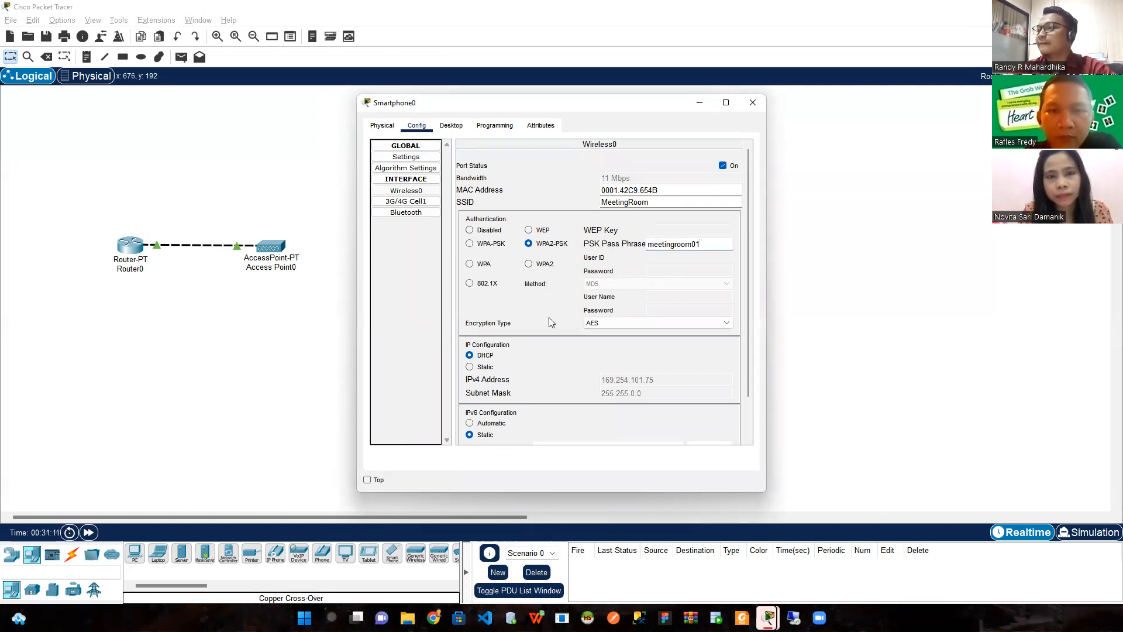
{"action": "left_click", "coordinate": [751, 104]}
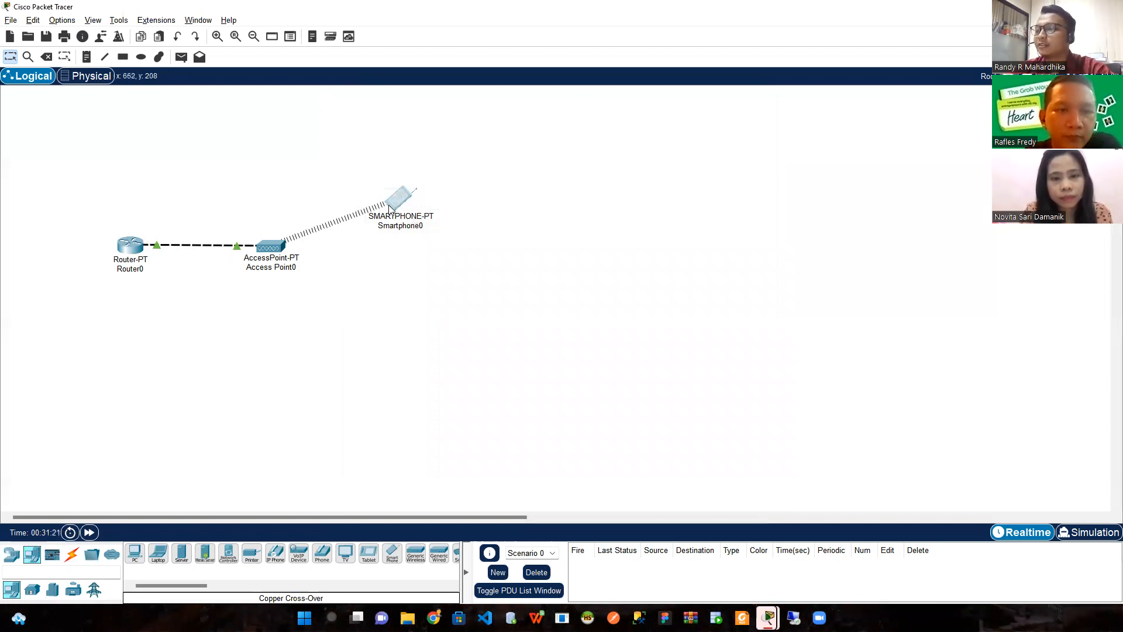
Place a Laptop-PT, Laptop0, on the canvas just below Smartphone0
{"action": "mouse_move", "coordinate": [396, 203]}
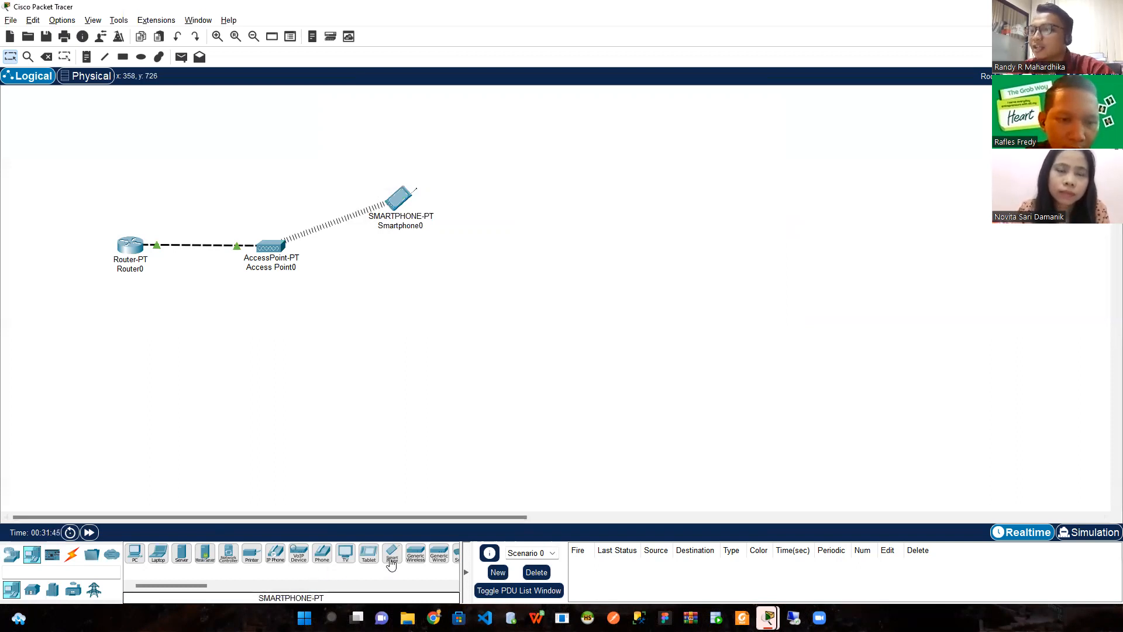
{"action": "left_click_drag", "start_coordinate": [158, 555], "coordinate": [409, 277]}
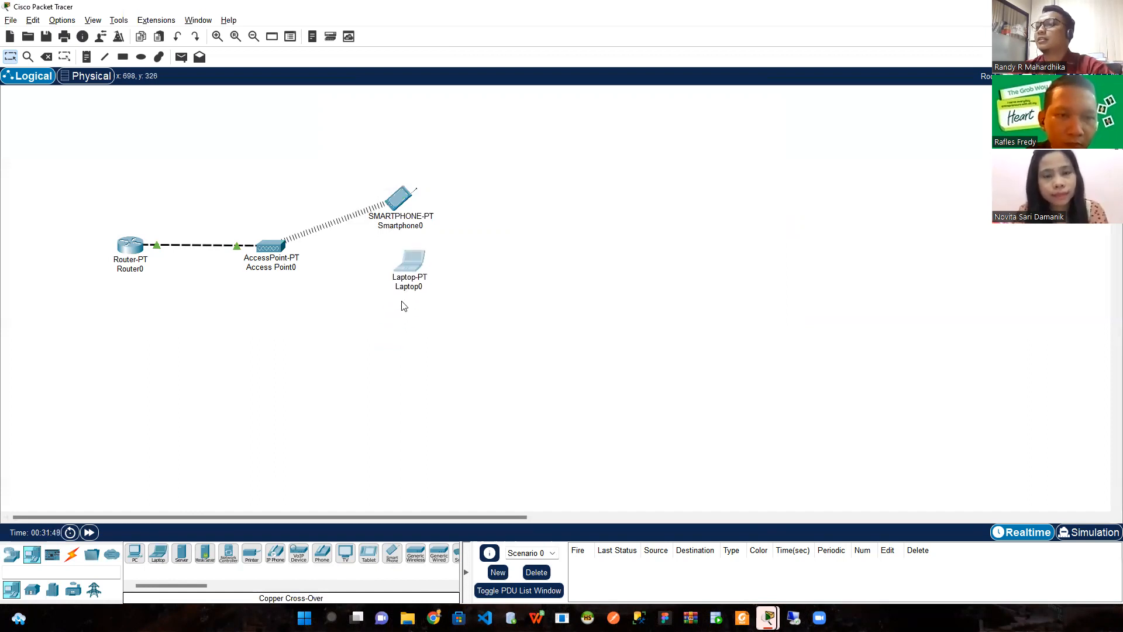
Inspect Laptop0's configuration and hardware views
{"action": "left_click", "coordinate": [413, 267]}
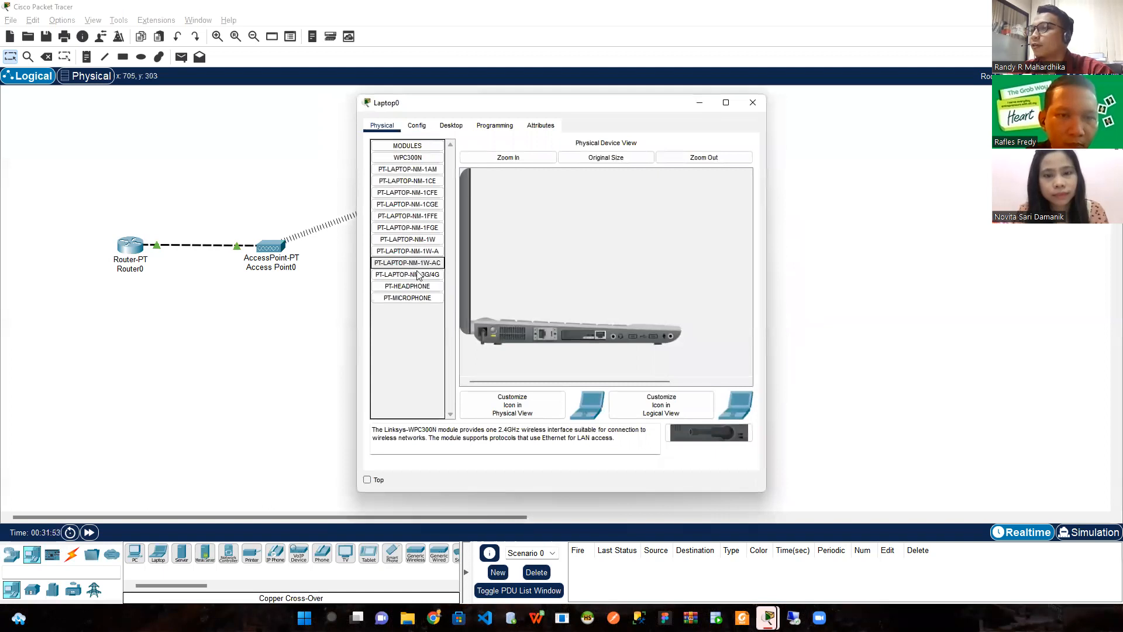
{"action": "left_click", "coordinate": [416, 125]}
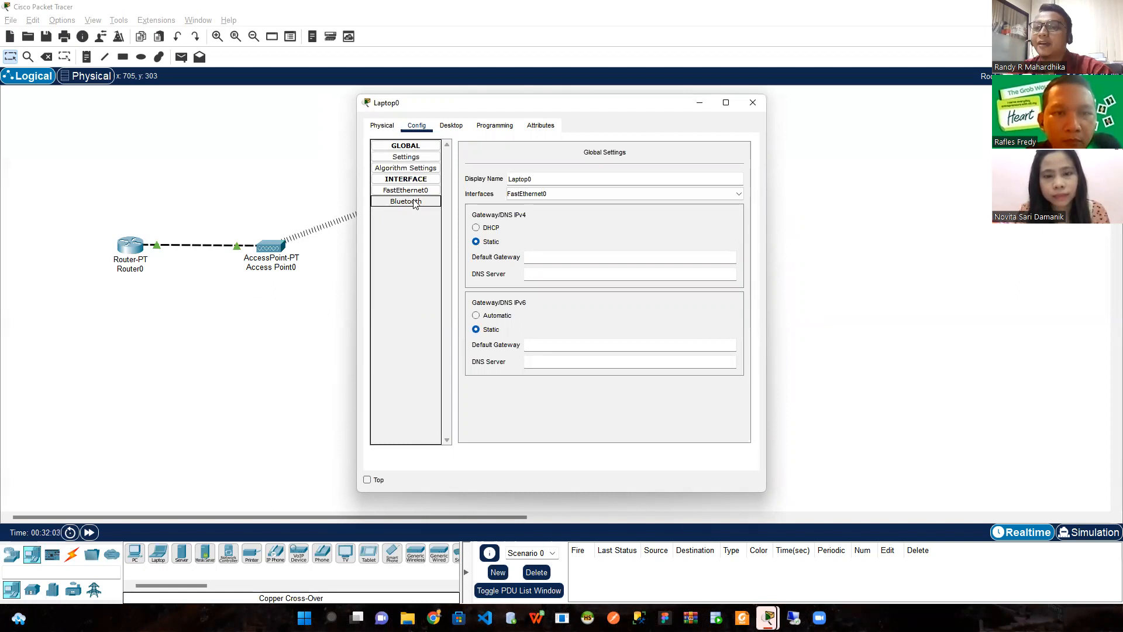
{"action": "left_click", "coordinate": [396, 130]}
{"action": "left_click", "coordinate": [416, 126]}
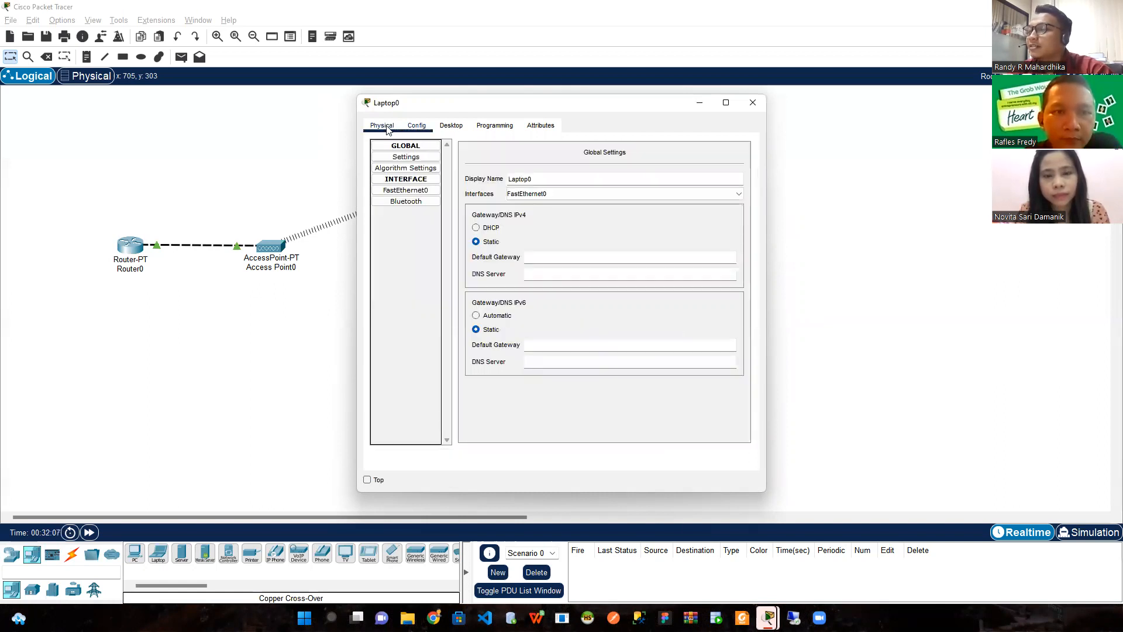
{"action": "left_click", "coordinate": [387, 126]}
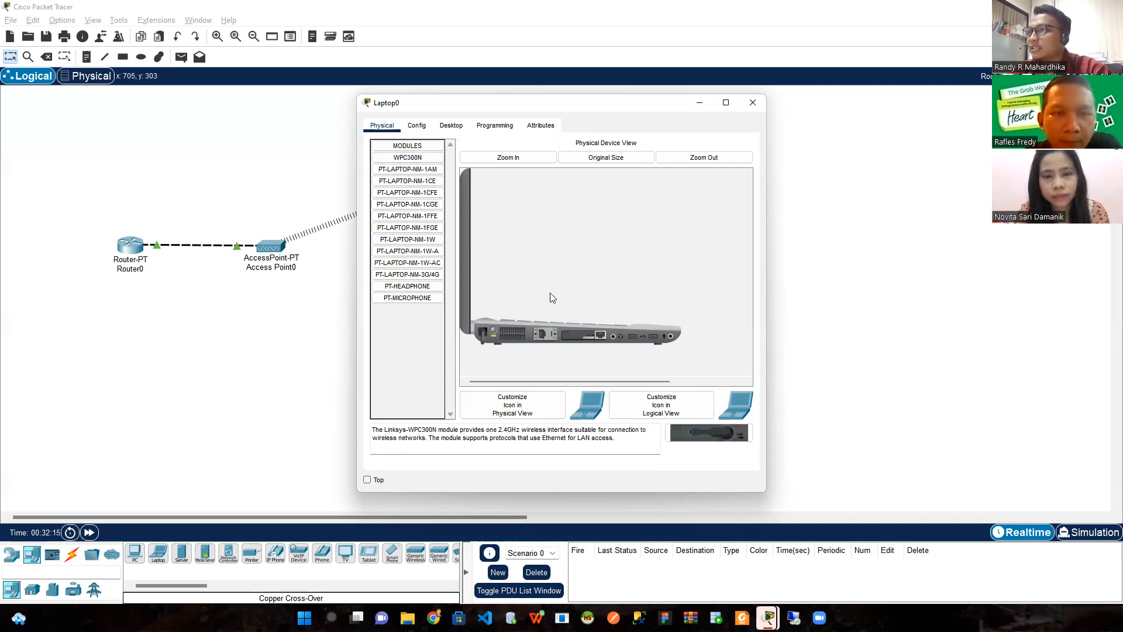
Remove Laptop0's wired network card and install the WPC300N wireless module
{"action": "left_click_drag", "start_coordinate": [582, 334], "coordinate": [423, 359]}
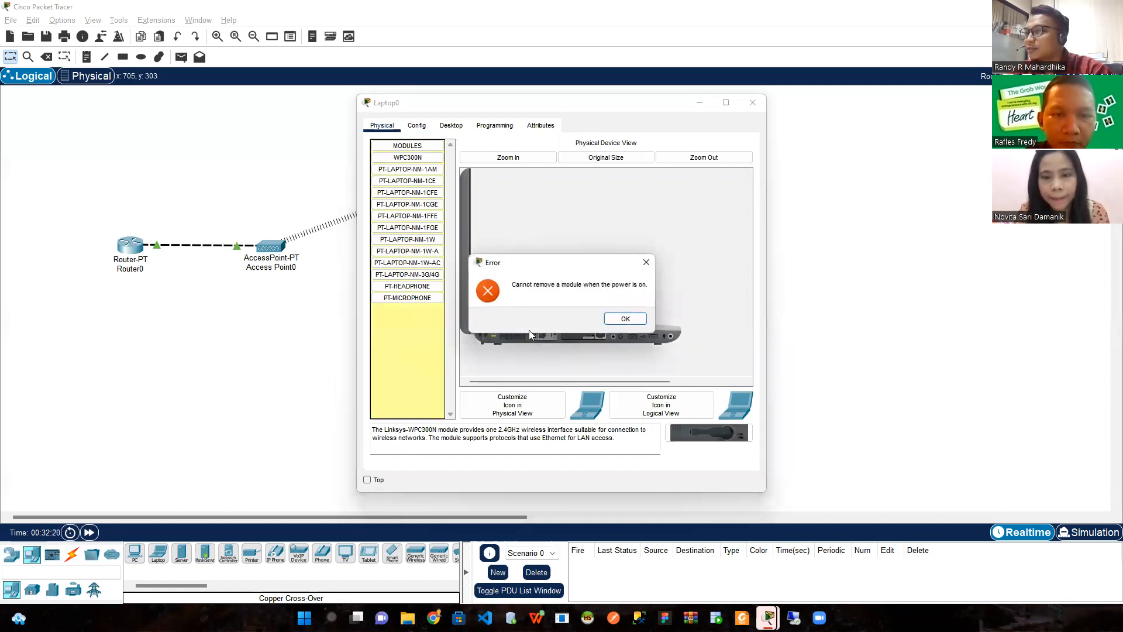
{"action": "left_click", "coordinate": [625, 319]}
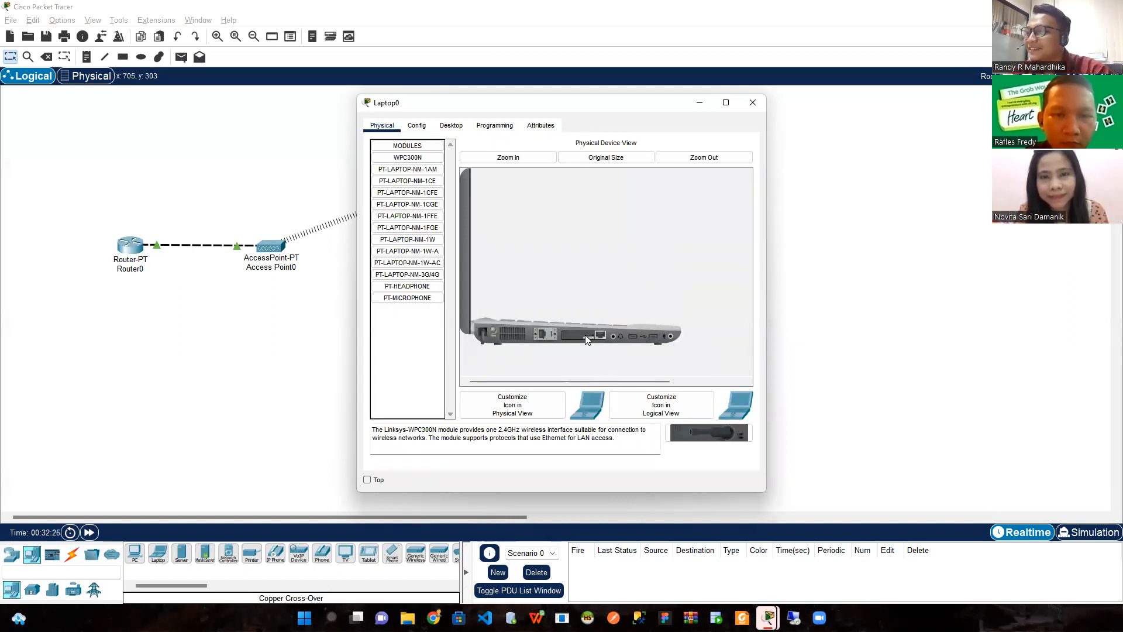
{"action": "mouse_move", "coordinate": [583, 335]}
{"action": "left_mouse_down"}
{"action": "mouse_move", "coordinate": [564, 339]}
{"action": "mouse_move", "coordinate": [593, 336]}
{"action": "left_mouse_up"}
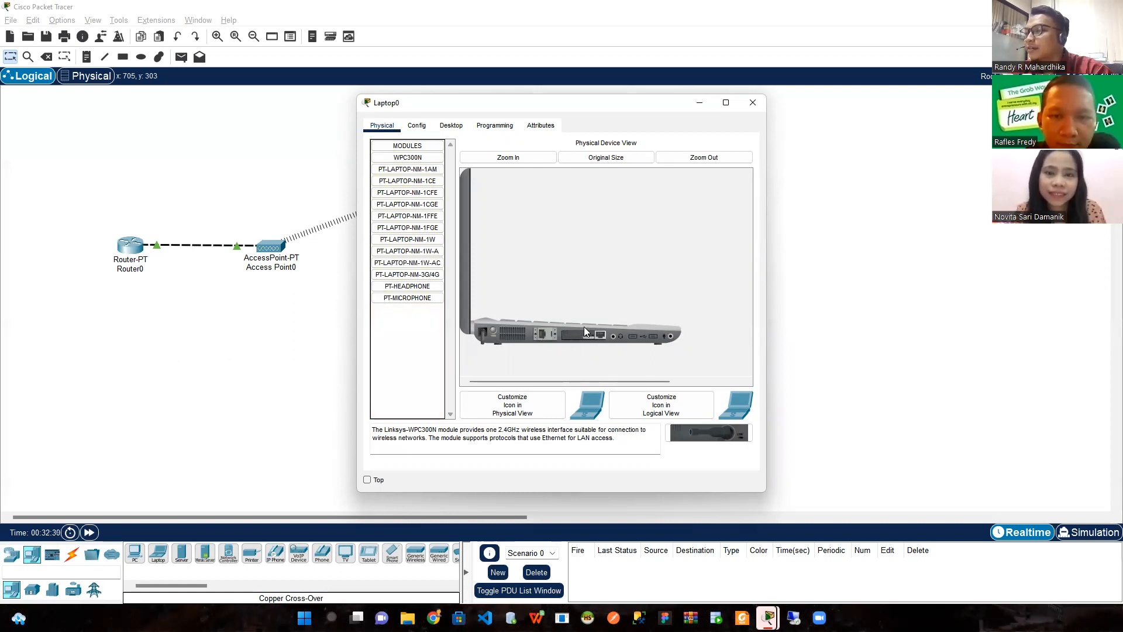
{"action": "left_click_drag", "start_coordinate": [595, 332], "coordinate": [411, 321]}
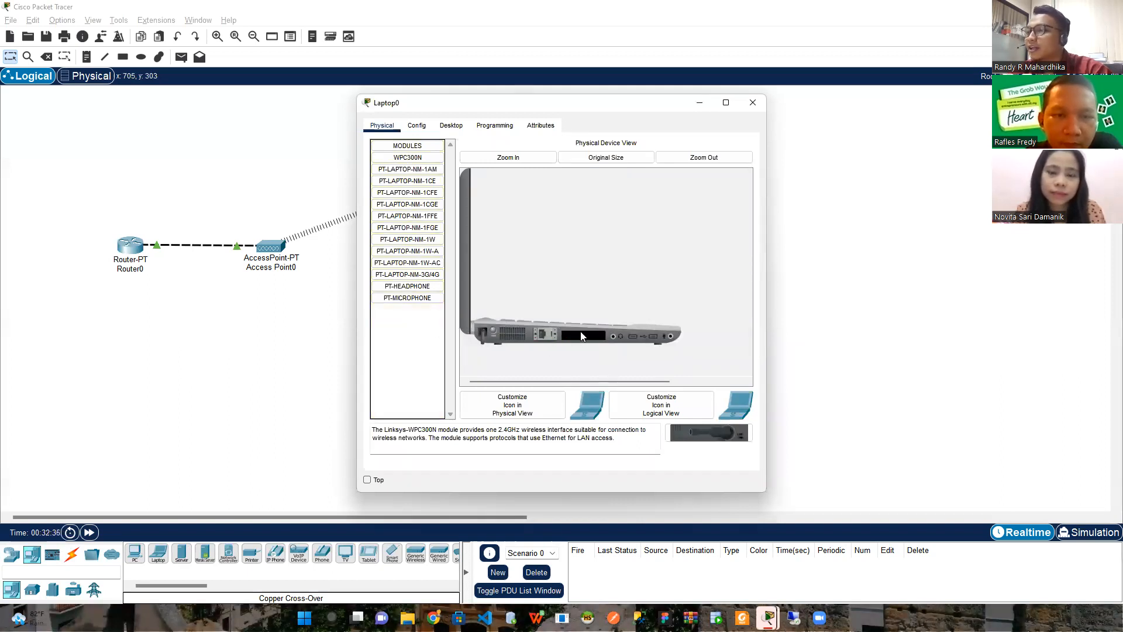
{"action": "left_click", "coordinate": [403, 159]}
{"action": "left_click_drag", "start_coordinate": [403, 159], "coordinate": [576, 343]}
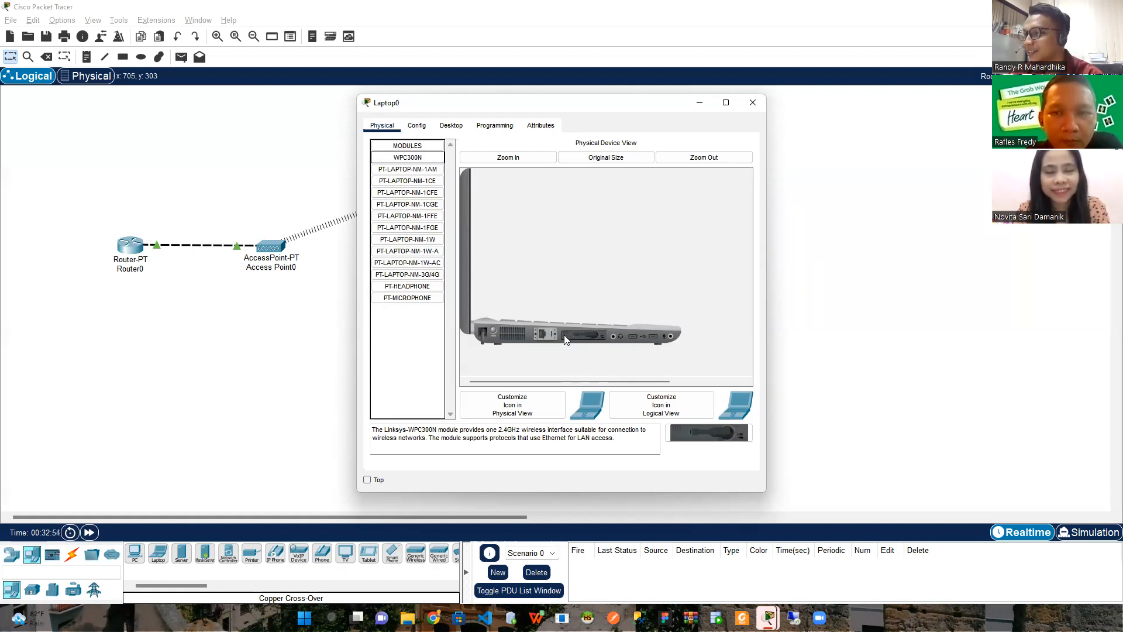
Set Laptop0's Wireless0 to SSID MeetingRoom with WPA2-PSK and the pass phrase
{"action": "left_click", "coordinate": [415, 126]}
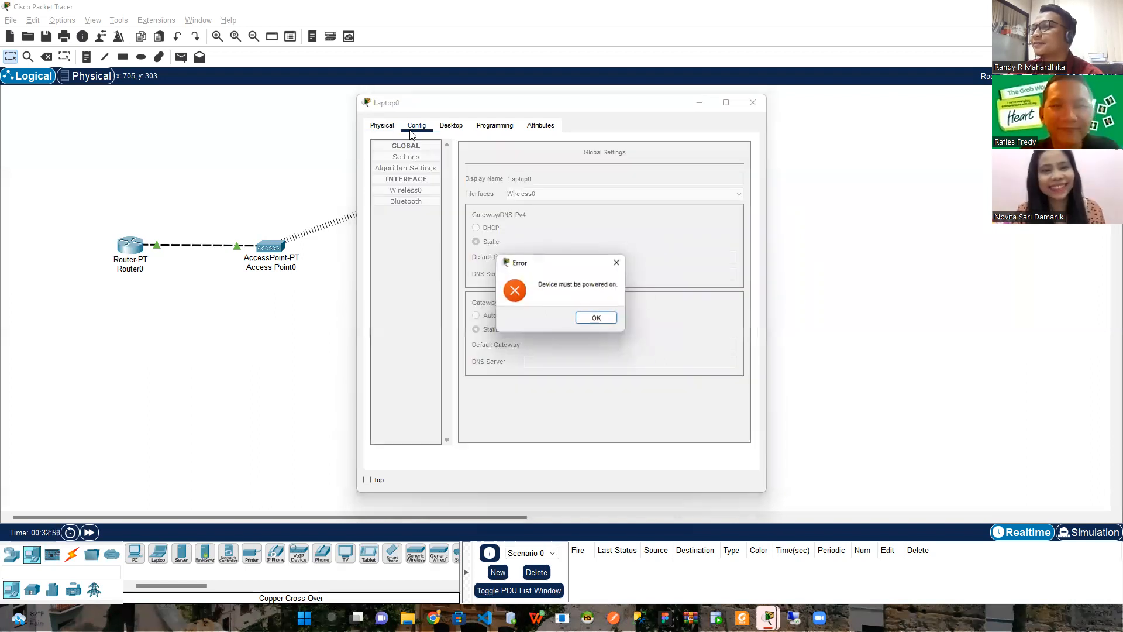
{"action": "left_click", "coordinate": [598, 319]}
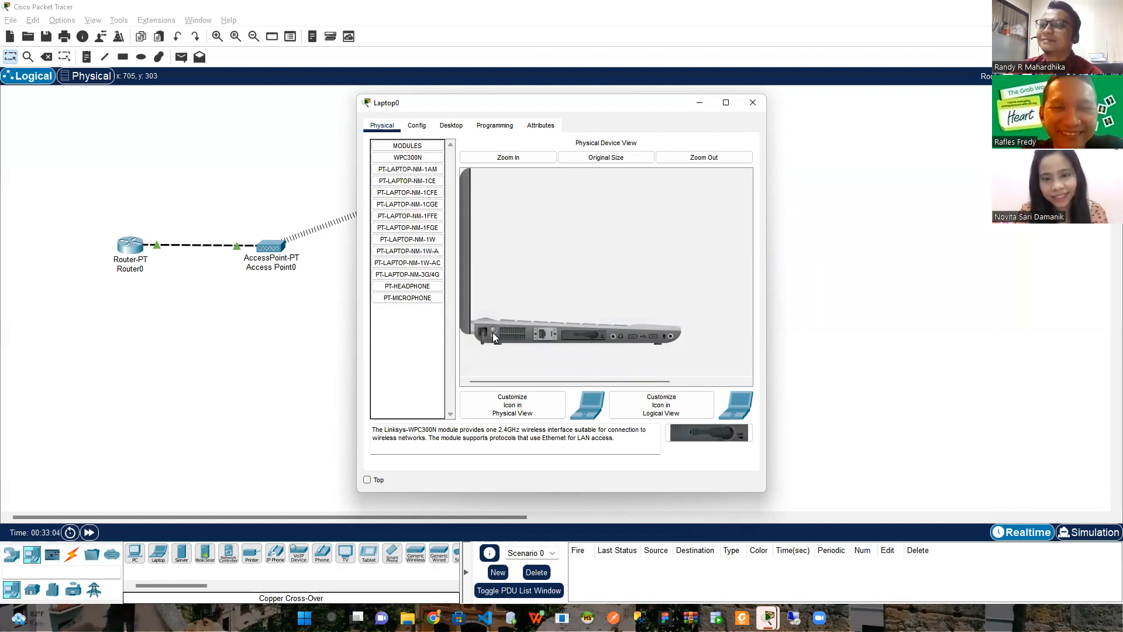
{"action": "left_click", "coordinate": [417, 126]}
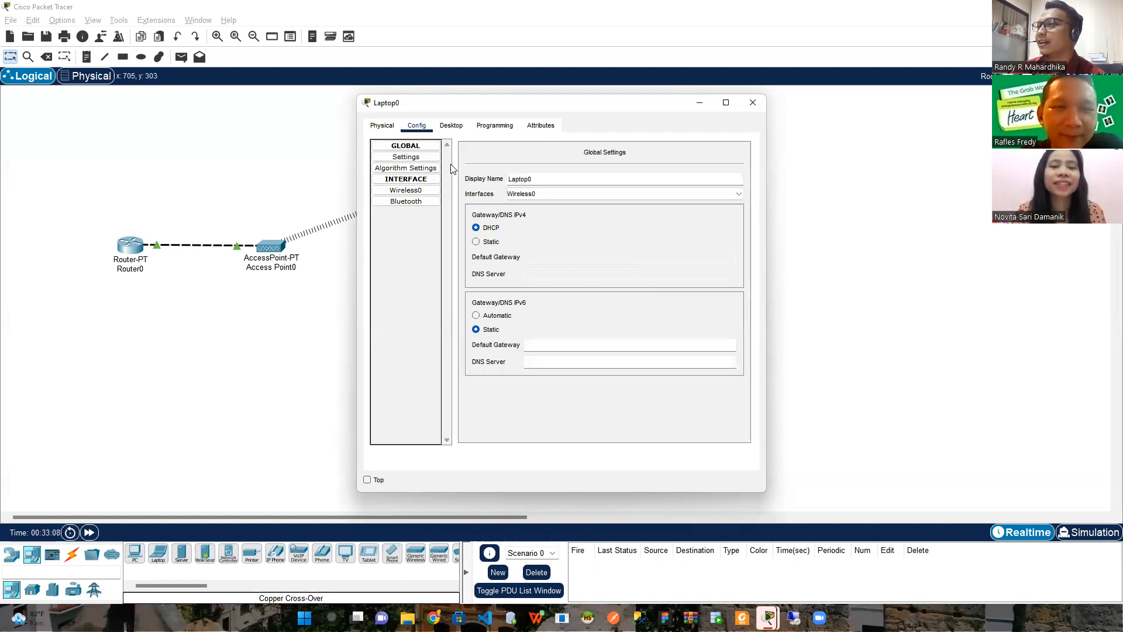
{"action": "left_click", "coordinate": [412, 193]}
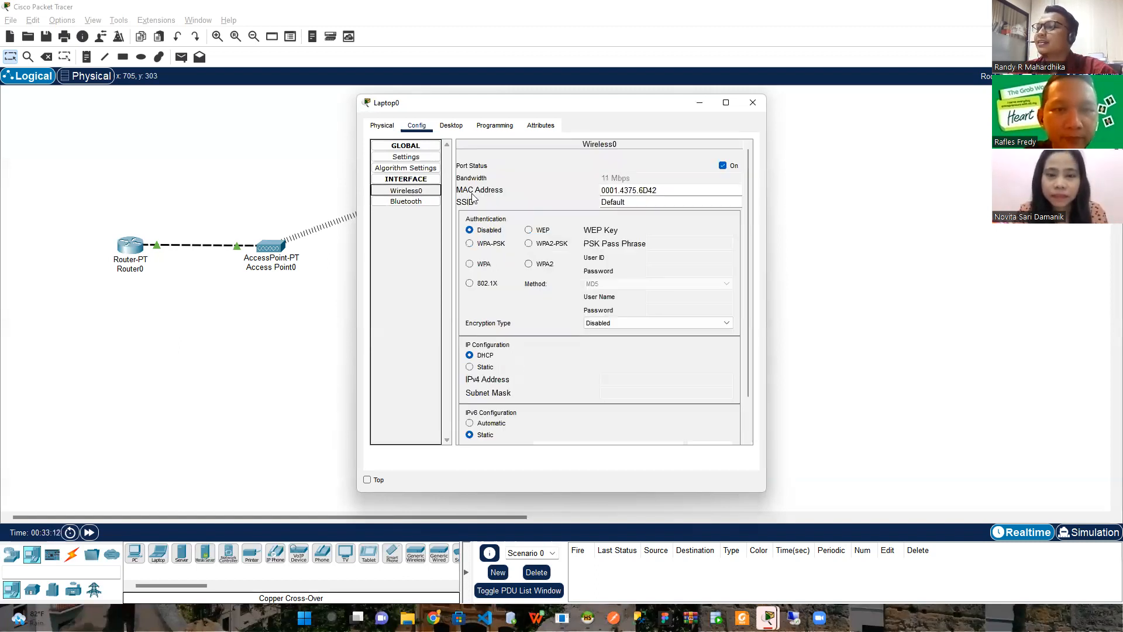
{"action": "left_click_drag", "start_coordinate": [627, 203], "coordinate": [599, 208]}
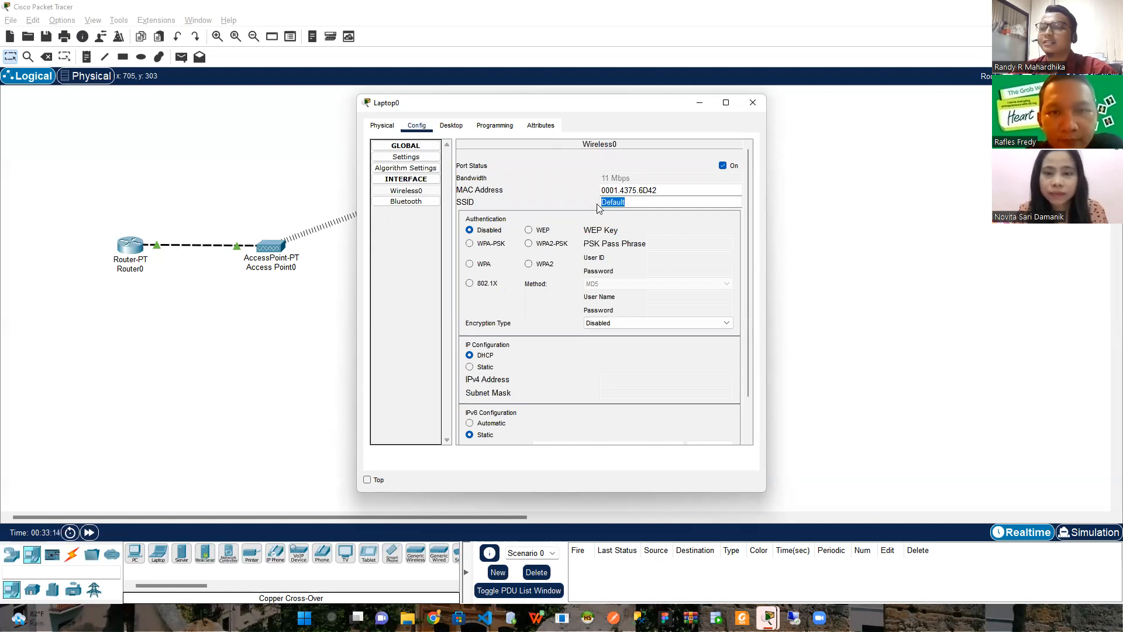
{"action": "type", "text": "MeetingRoom"}
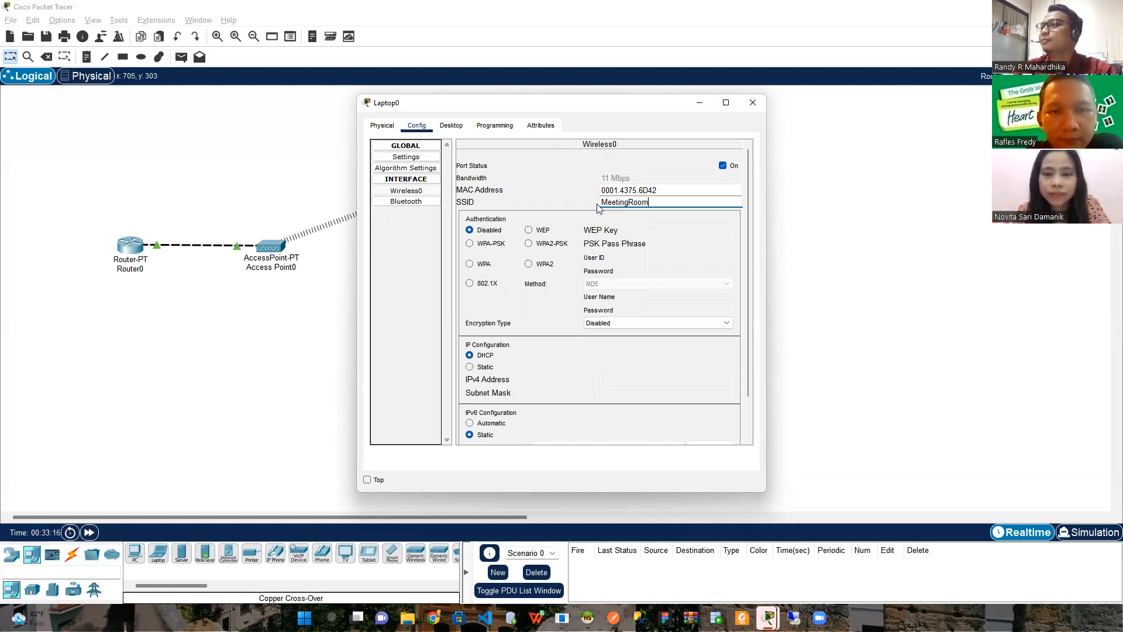
{"action": "left_click", "coordinate": [529, 243]}
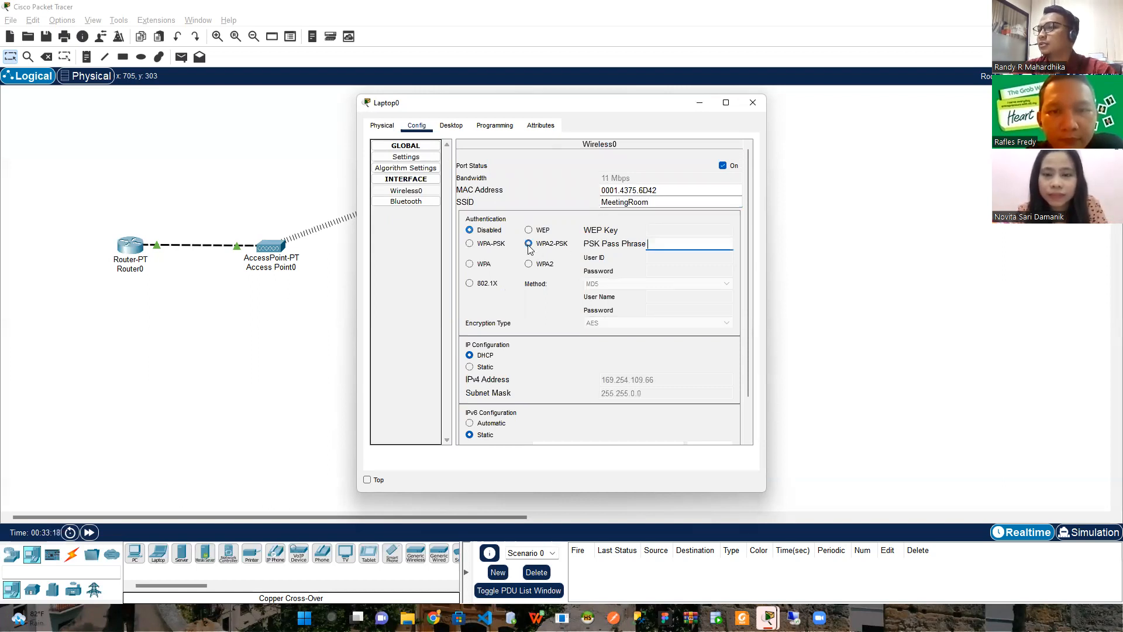
{"action": "left_click", "coordinate": [663, 248]}
{"action": "type", "text": "me"}
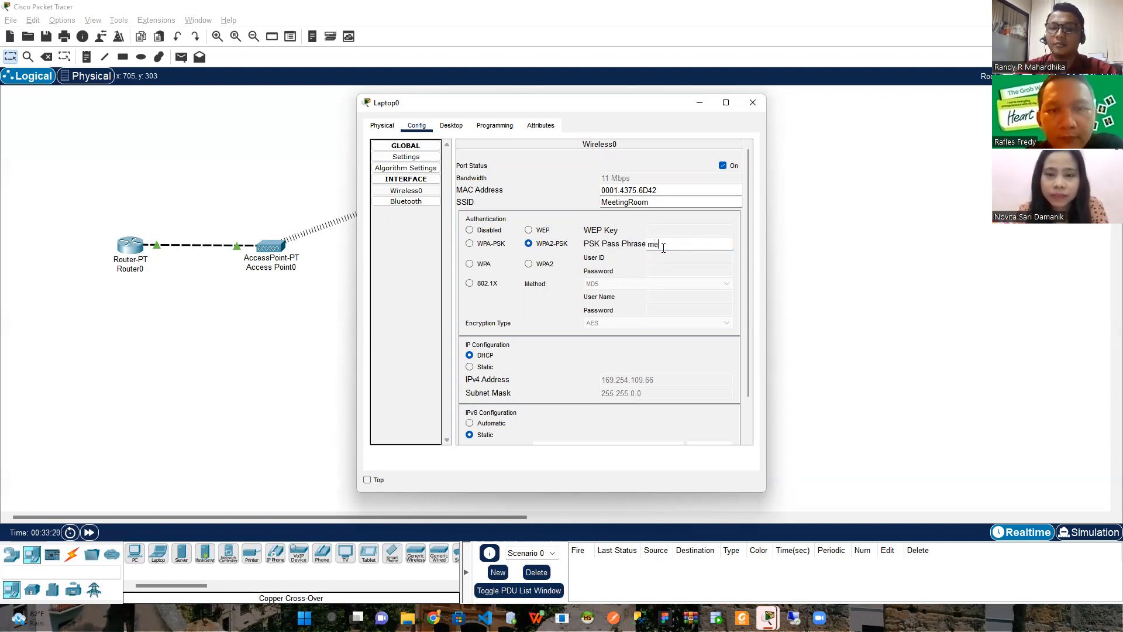
{"action": "type", "text": "etingroom01"}
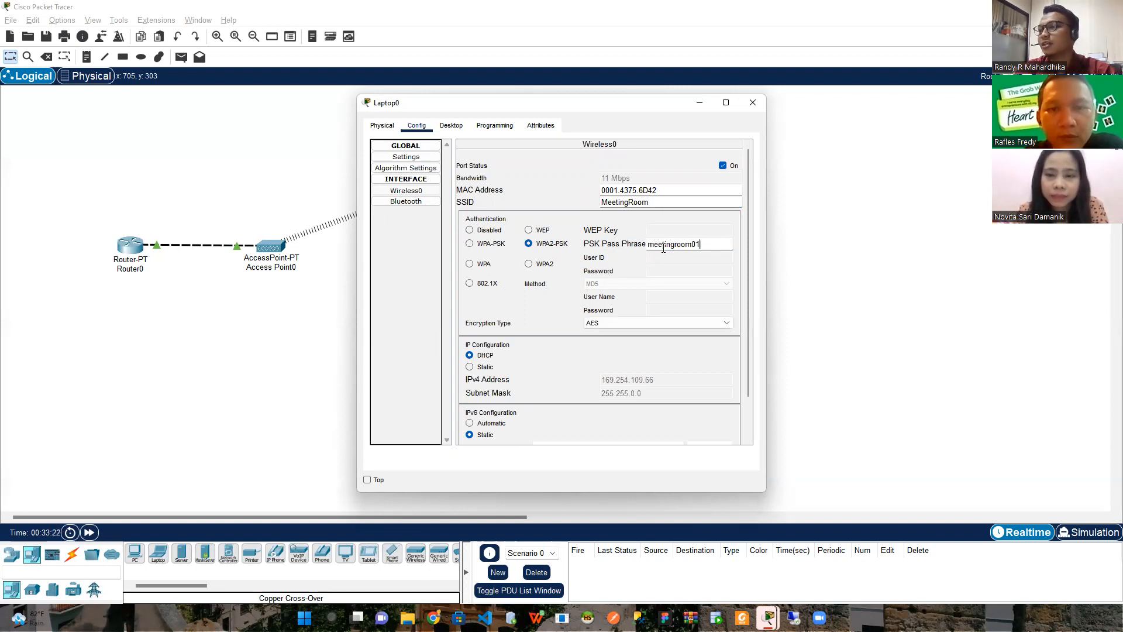
{"action": "left_click", "coordinate": [796, 300]}
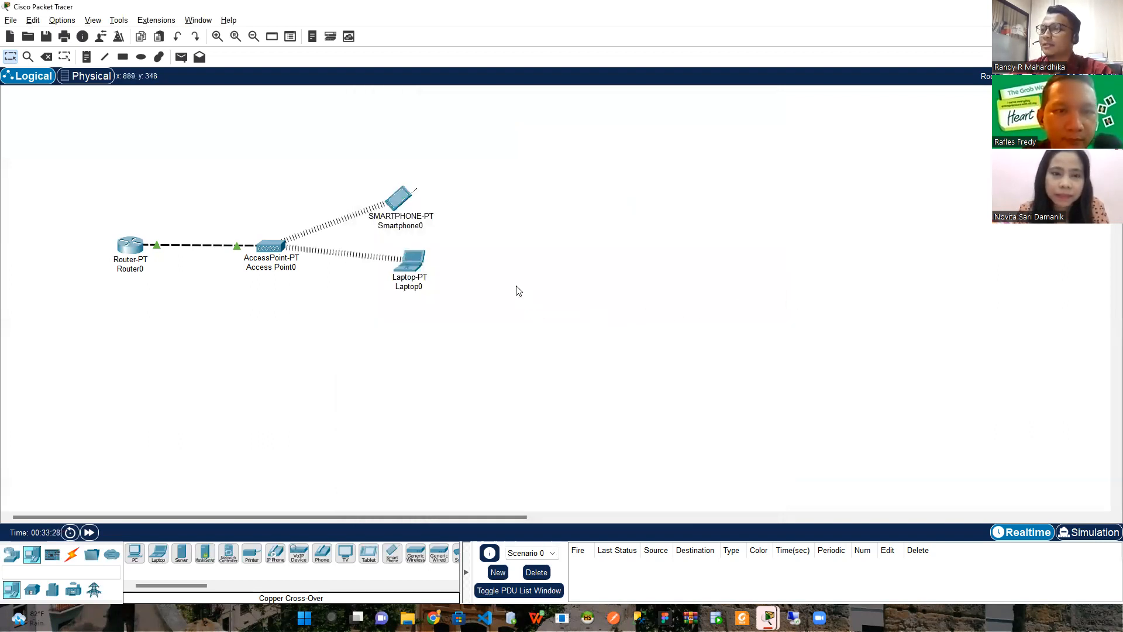
Send a simple ICMP PDU from Laptop0 to Smartphone0
{"action": "mouse_move", "coordinate": [287, 261]}
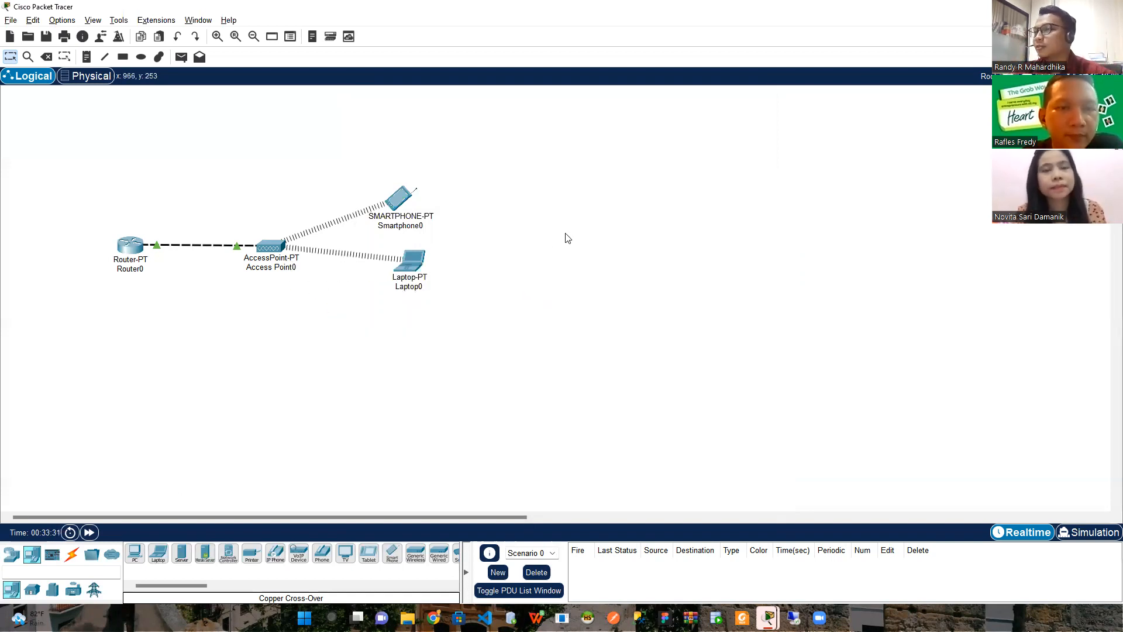
{"action": "mouse_move", "coordinate": [413, 262]}
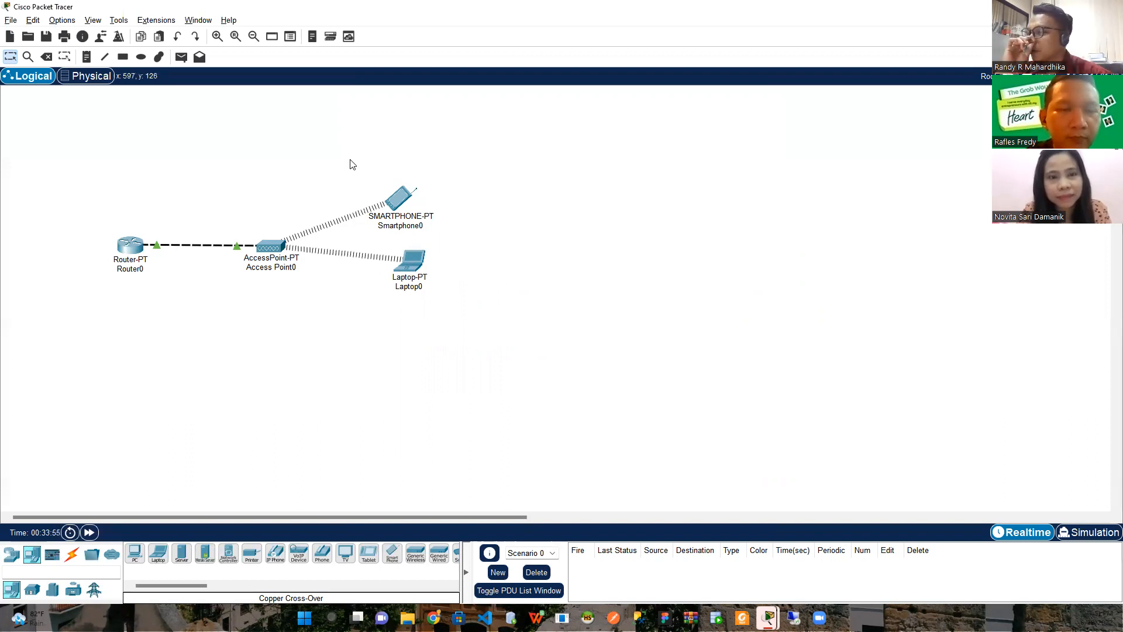
{"action": "left_click", "coordinate": [182, 57]}
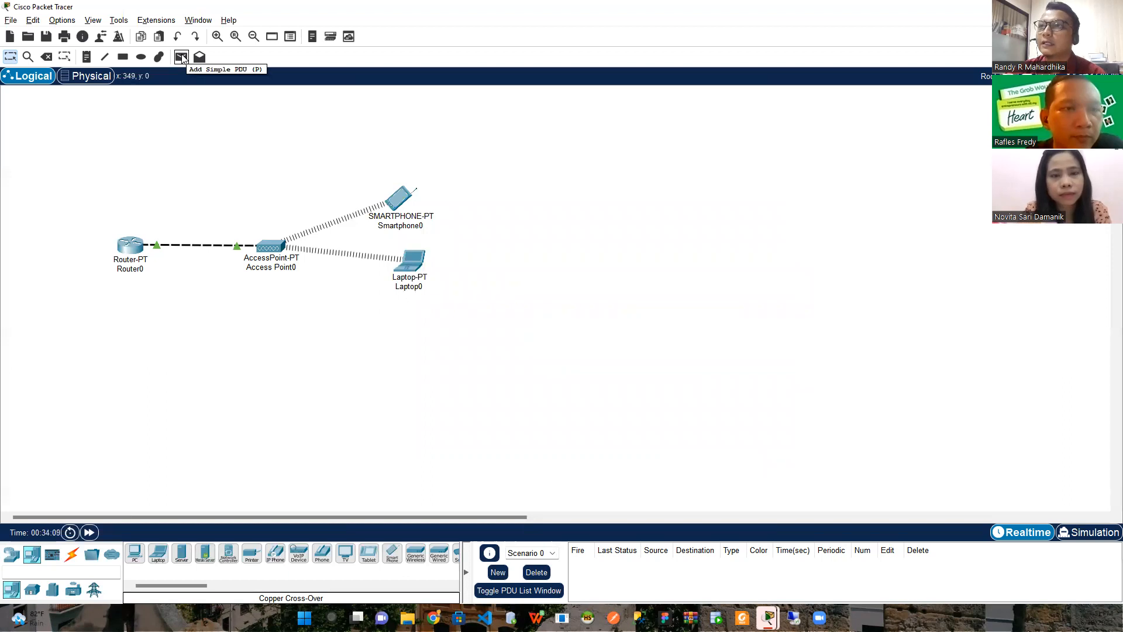
{"action": "left_click", "coordinate": [181, 57]}
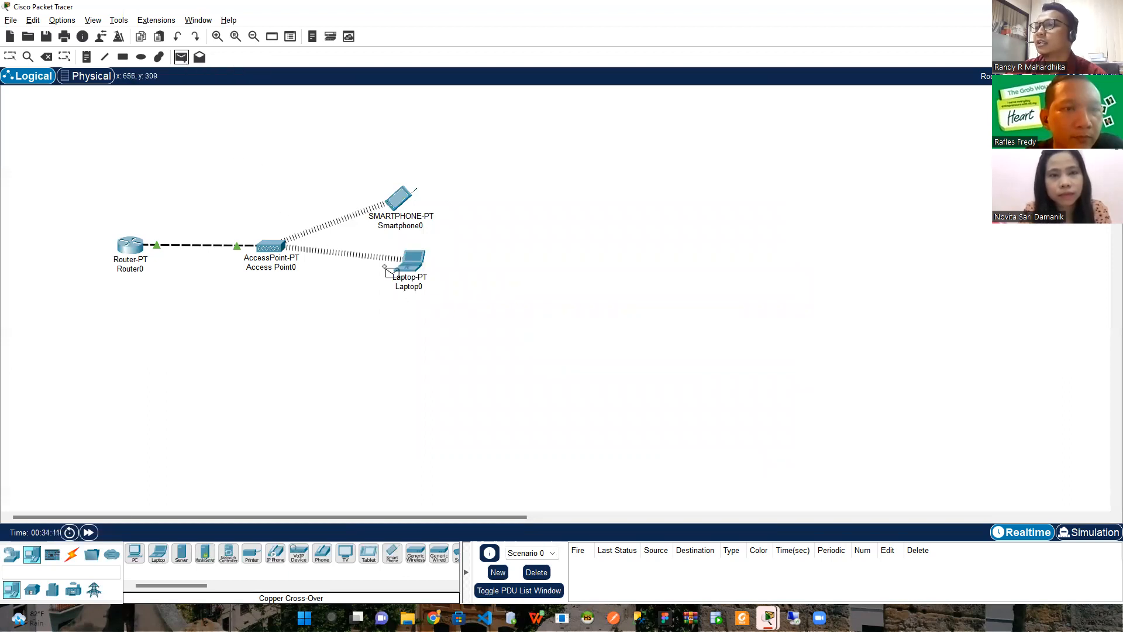
{"action": "left_click", "coordinate": [413, 264]}
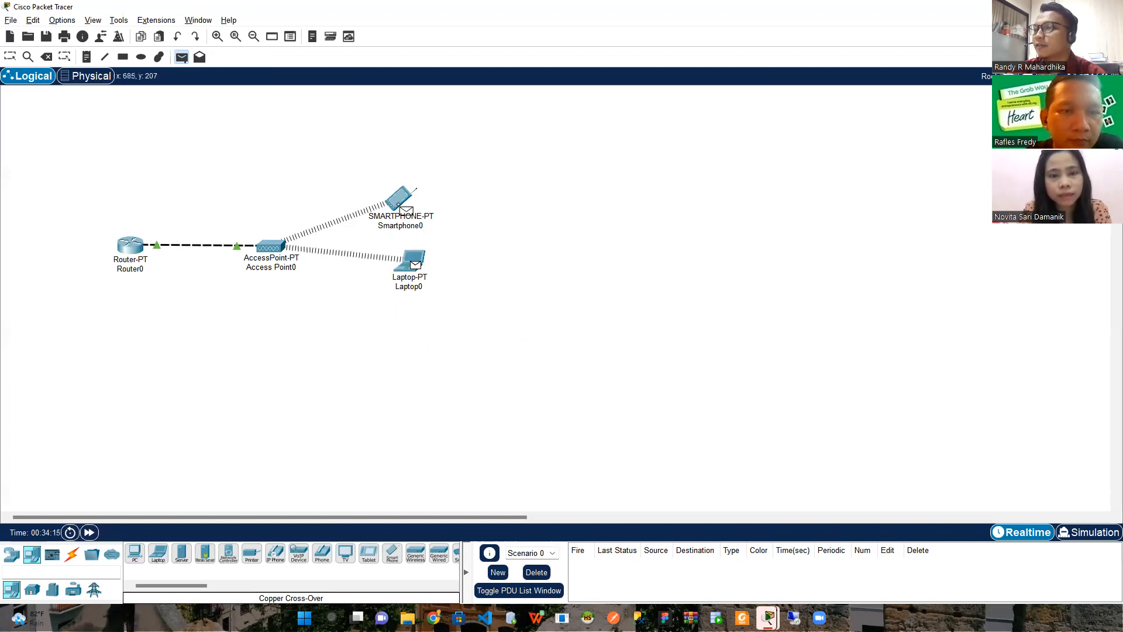
{"action": "left_click", "coordinate": [403, 207]}
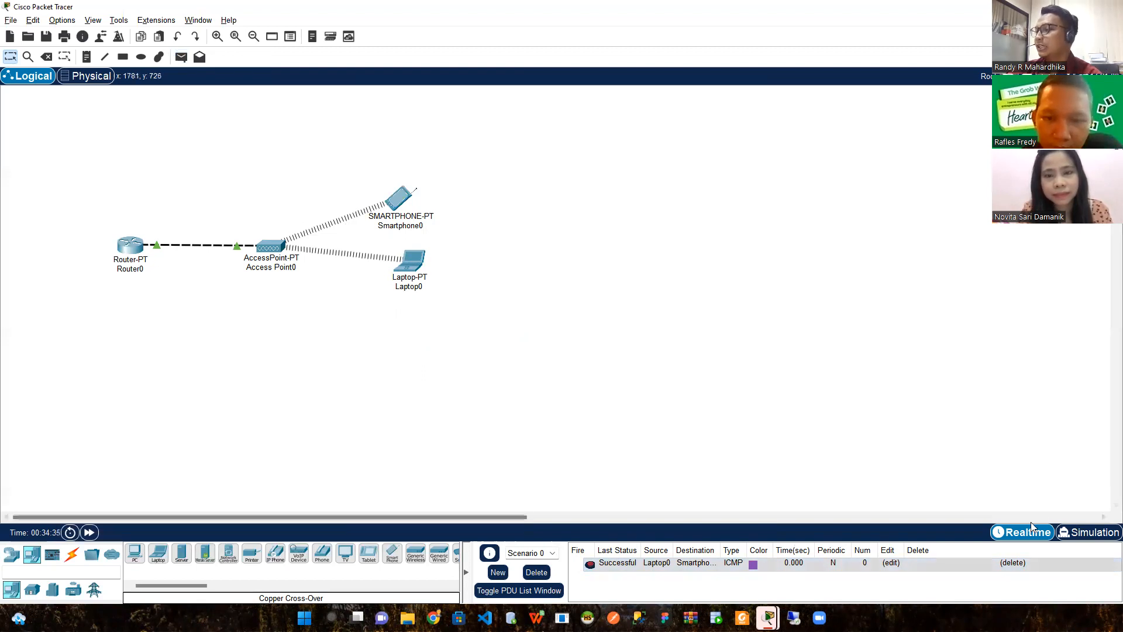
Play the ping through in simulation mode, then reset the simulation
{"action": "left_click", "coordinate": [1076, 542]}
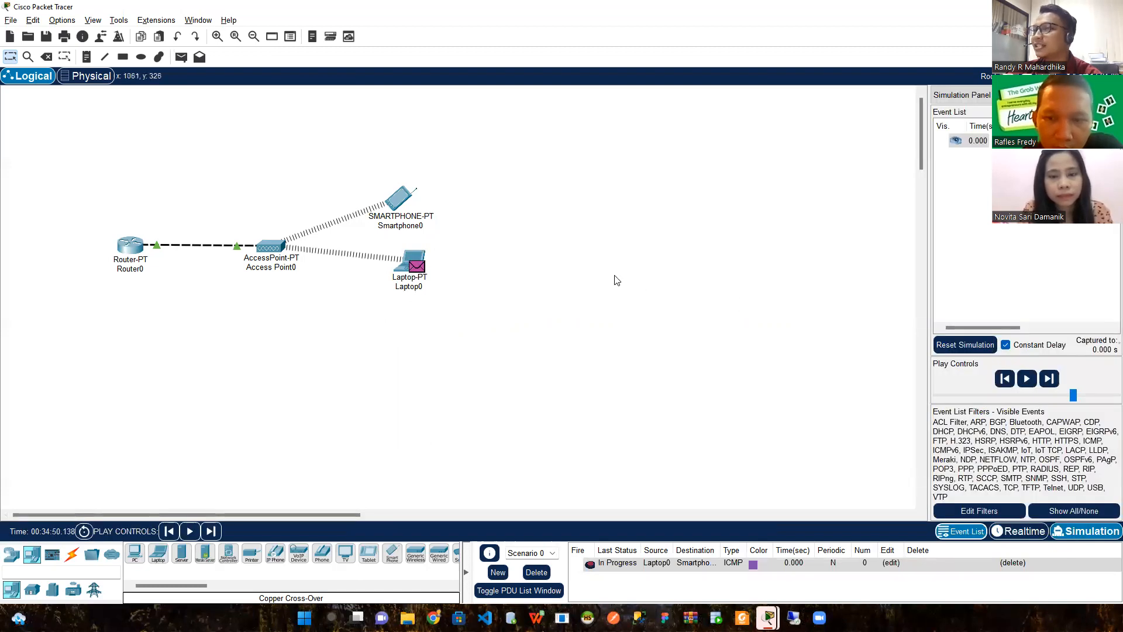
{"action": "left_click", "coordinate": [1032, 383]}
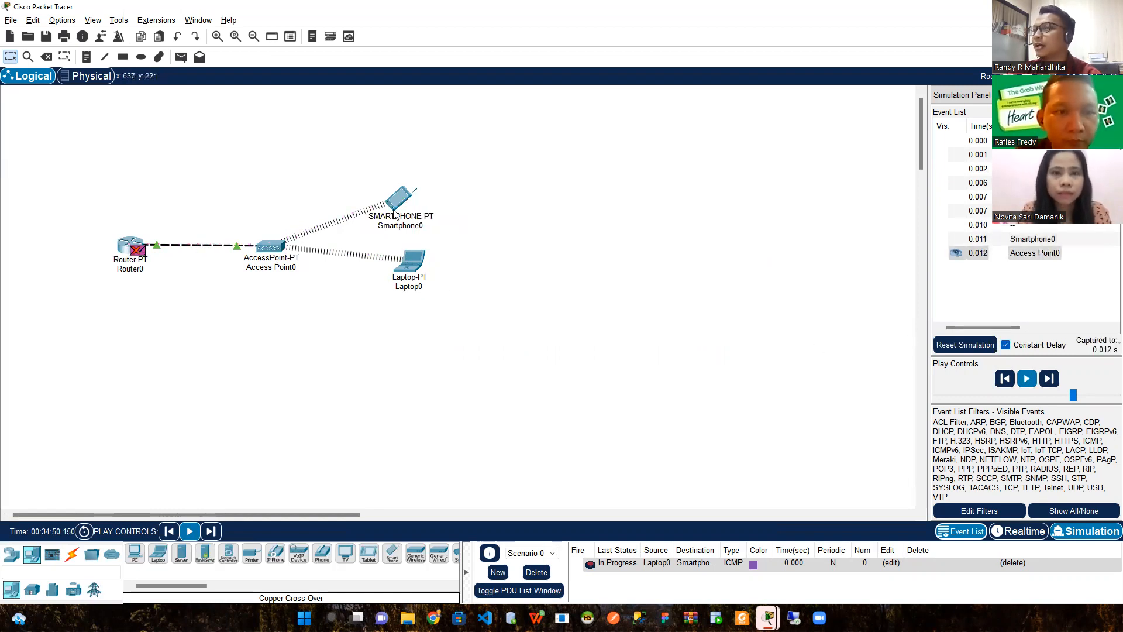
{"action": "left_click", "coordinate": [1034, 379]}
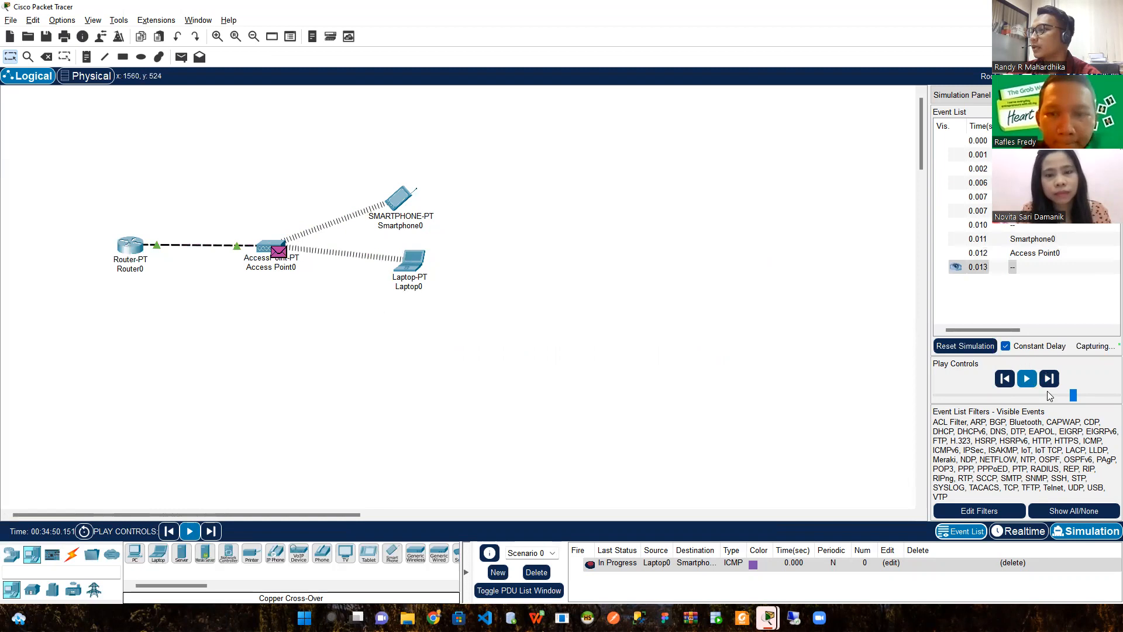
{"action": "left_click", "coordinate": [965, 344]}
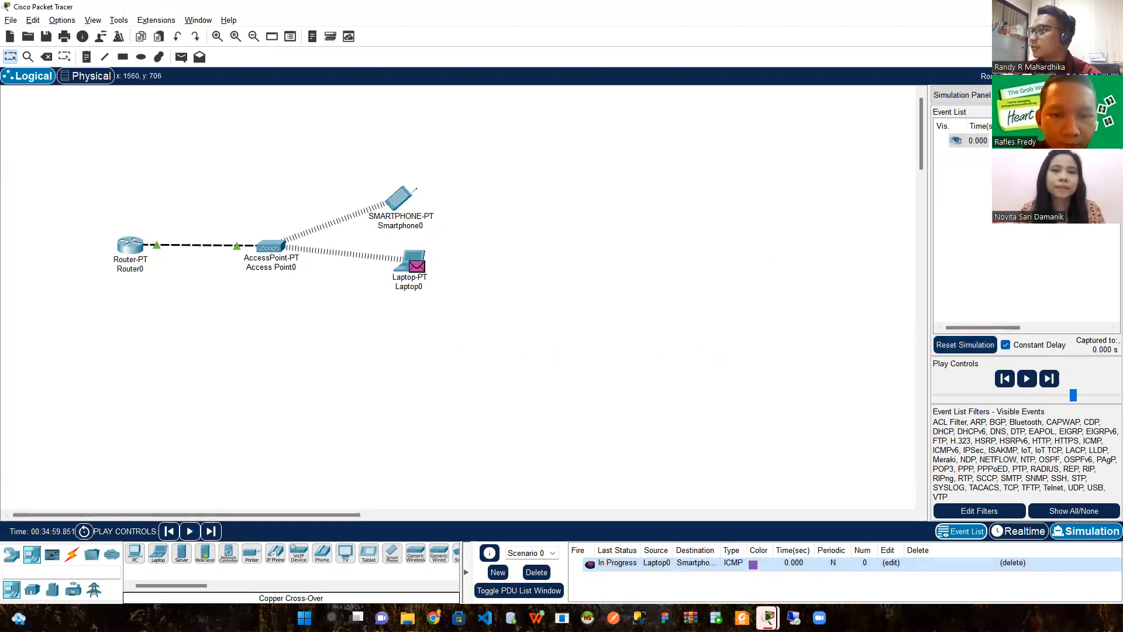
Return to realtime, delete the PDU entry, and place a PC-PT below Laptop0
{"action": "left_click", "coordinate": [996, 532]}
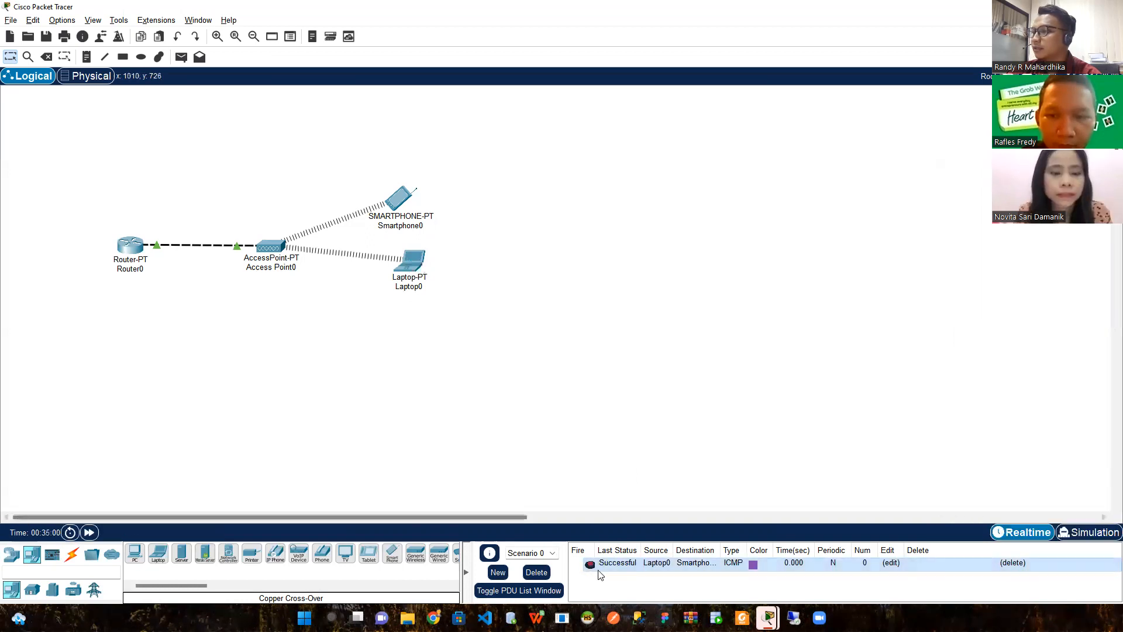
{"action": "left_click", "coordinate": [542, 574]}
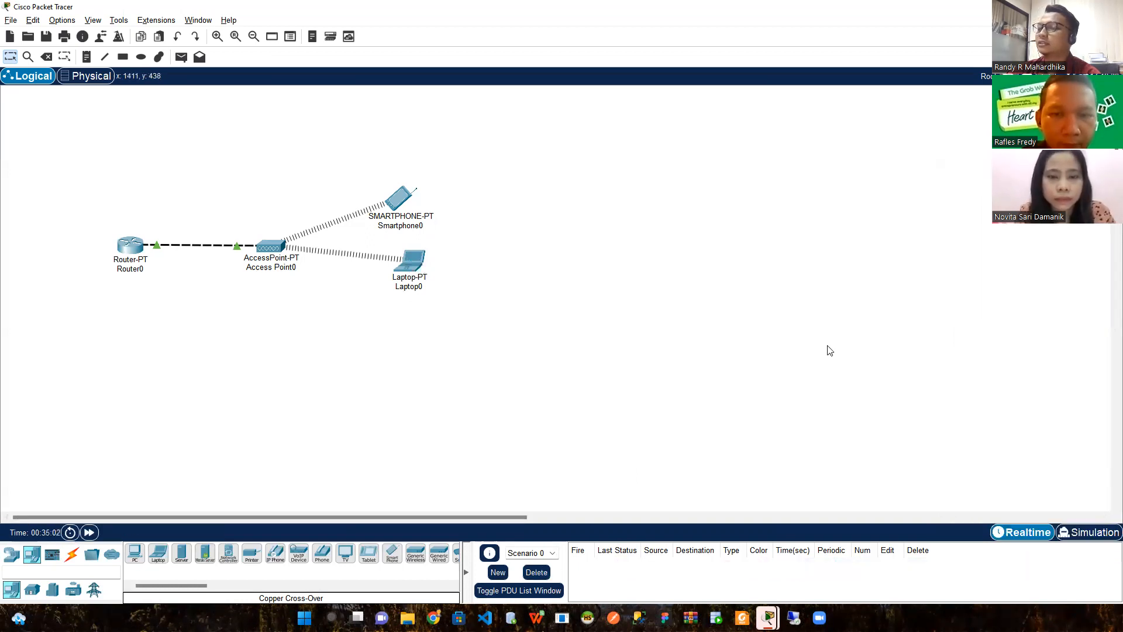
{"action": "left_click_drag", "start_coordinate": [134, 553], "coordinate": [409, 341]}
Install the WMP300N wireless module in PC0
{"action": "left_click", "coordinate": [410, 340]}
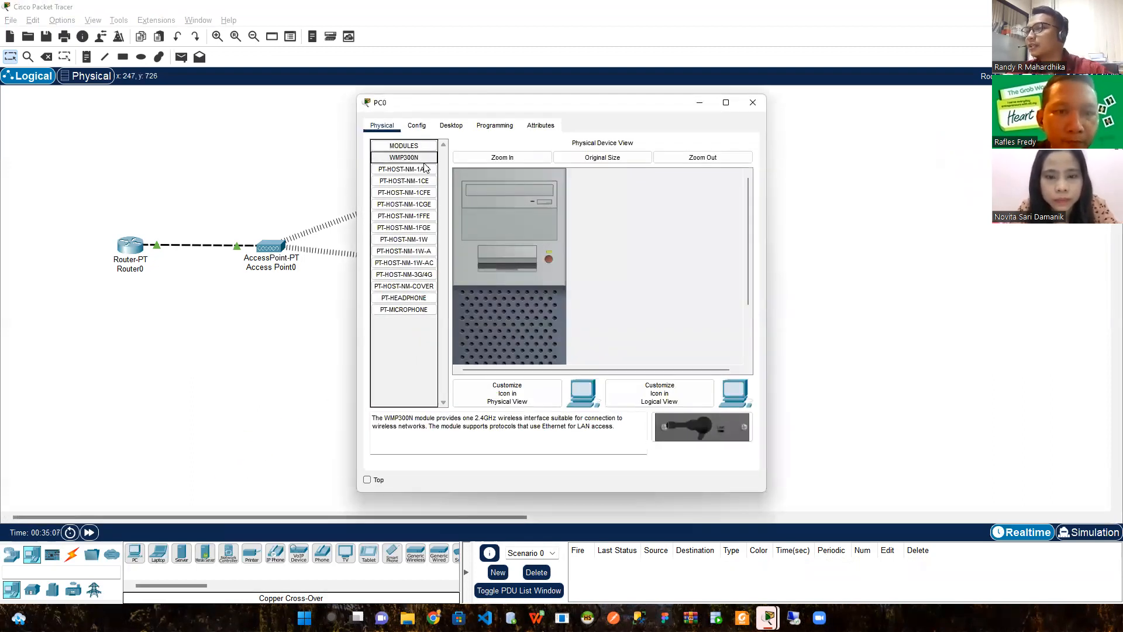
{"action": "scroll", "coordinate": [557, 262], "scroll_direction": "down", "scroll_amount": 3}
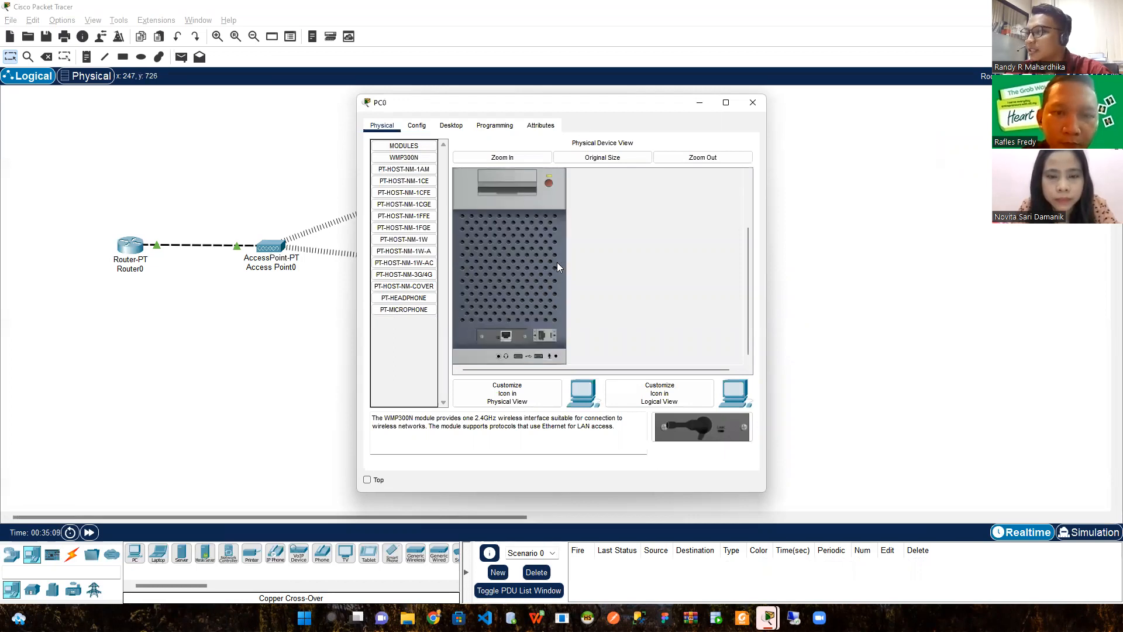
{"action": "scroll", "coordinate": [522, 328], "scroll_direction": "up", "scroll_amount": 3}
{"action": "scroll", "coordinate": [528, 303], "scroll_direction": "down", "scroll_amount": 2}
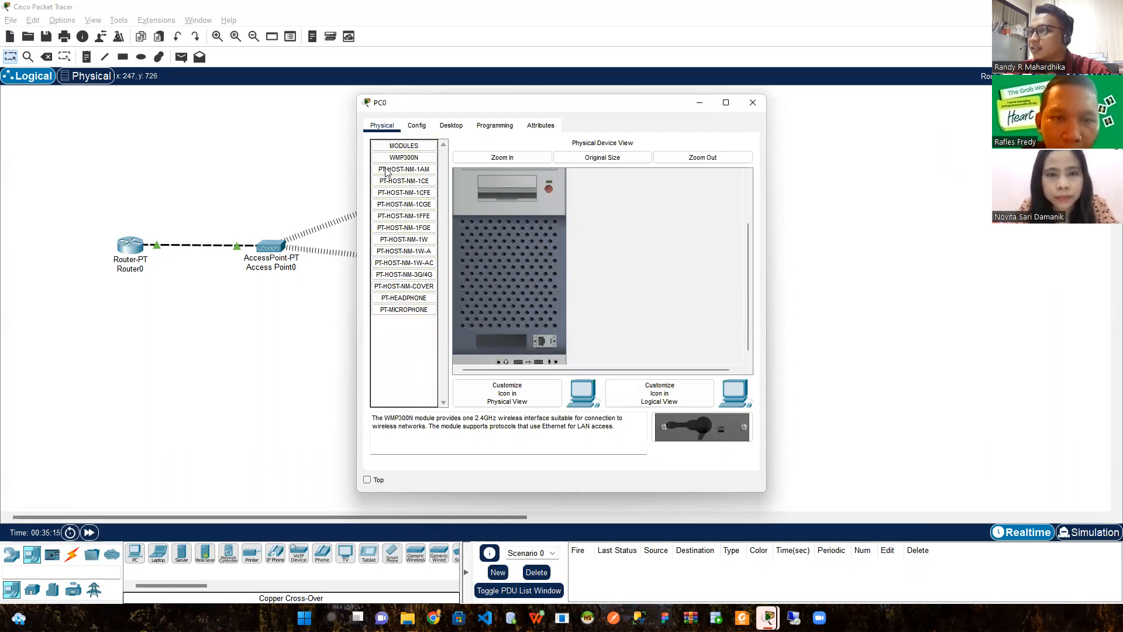
{"action": "left_click_drag", "start_coordinate": [403, 158], "coordinate": [501, 342]}
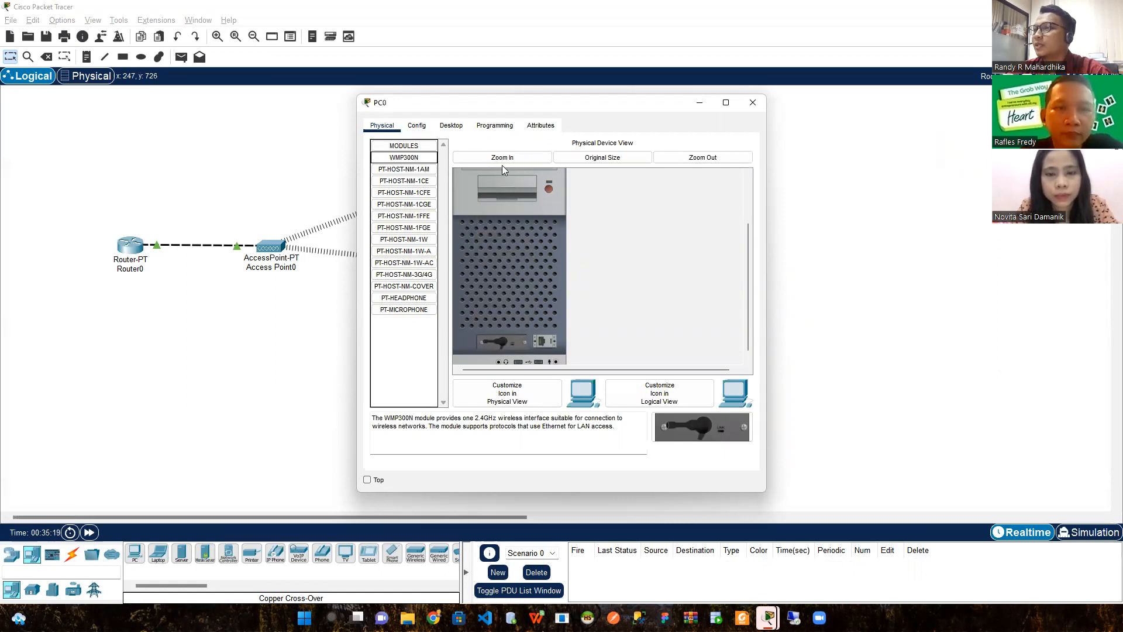
Set PC0's Wireless0 to SSID MeetingRoom with WPA2-PSK and the pass phrase
{"action": "left_click", "coordinate": [417, 127]}
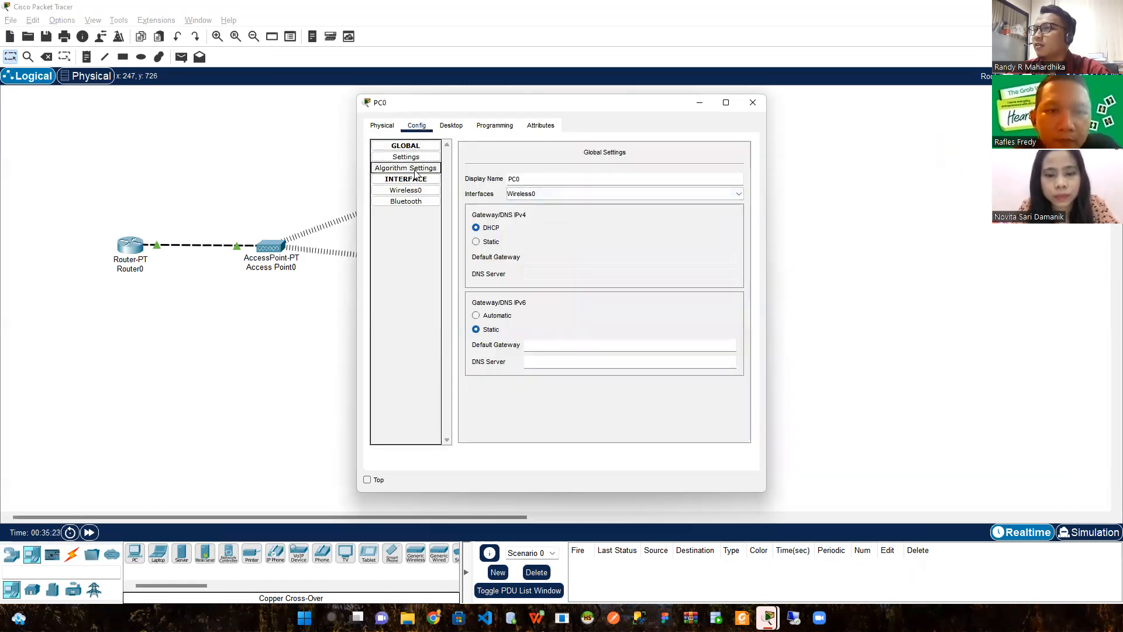
{"action": "left_click", "coordinate": [405, 190]}
{"action": "left_click_drag", "start_coordinate": [630, 202], "coordinate": [593, 198]}
{"action": "type", "text": "MeetingRoom"}
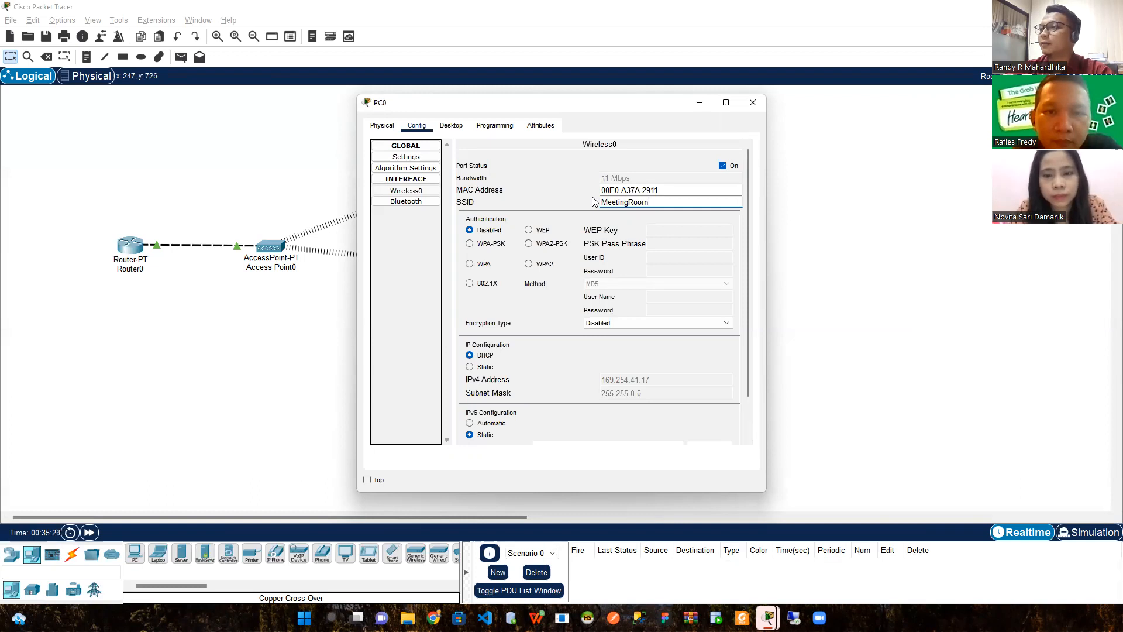
{"action": "left_click", "coordinate": [529, 243]}
{"action": "left_click", "coordinate": [665, 245]}
{"action": "type", "text": "meetingroom01"}
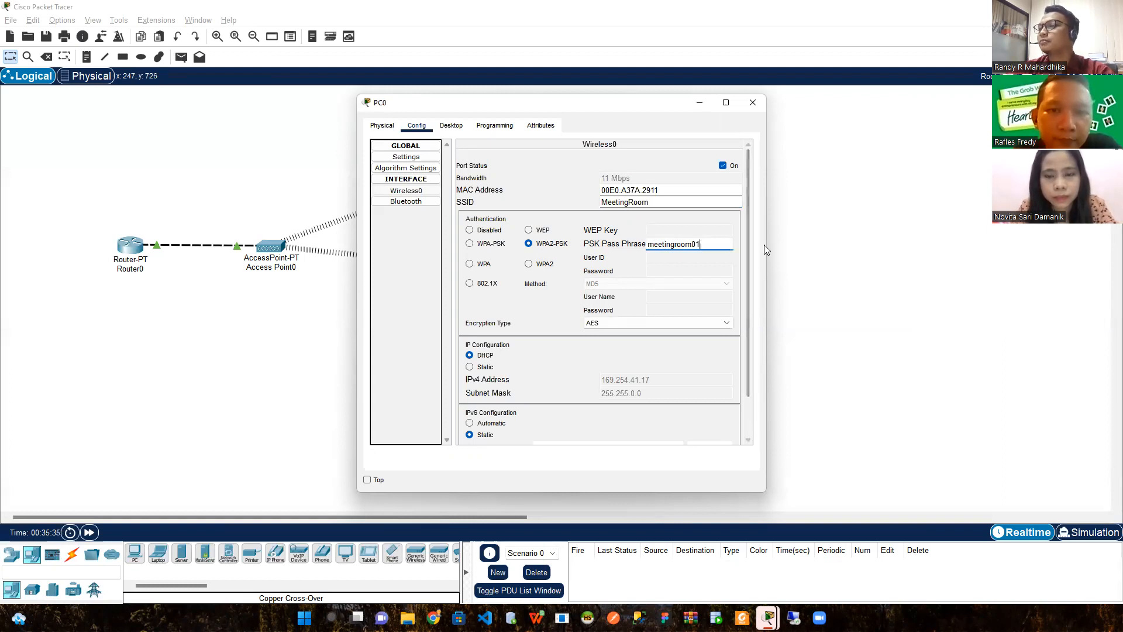
{"action": "left_click", "coordinate": [780, 253]}
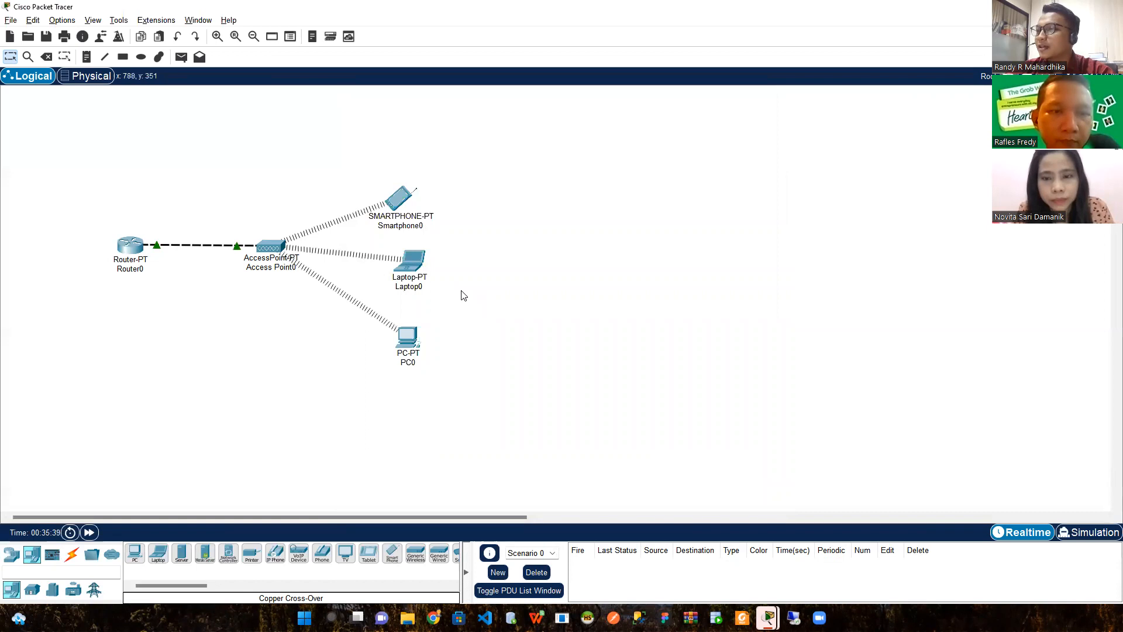
Check PC0's info box to confirm its wireless link to Access Point0
{"action": "mouse_move", "coordinate": [400, 342]}
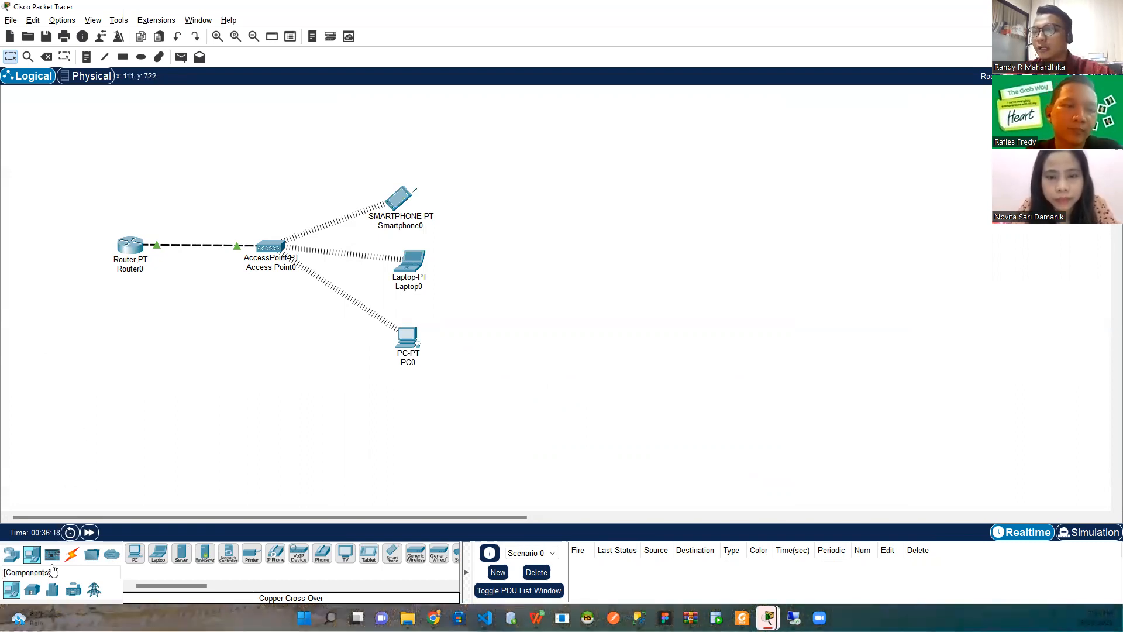
Place an AP-PT access point, Access Point1, below Router0
{"action": "left_click", "coordinate": [13, 558]}
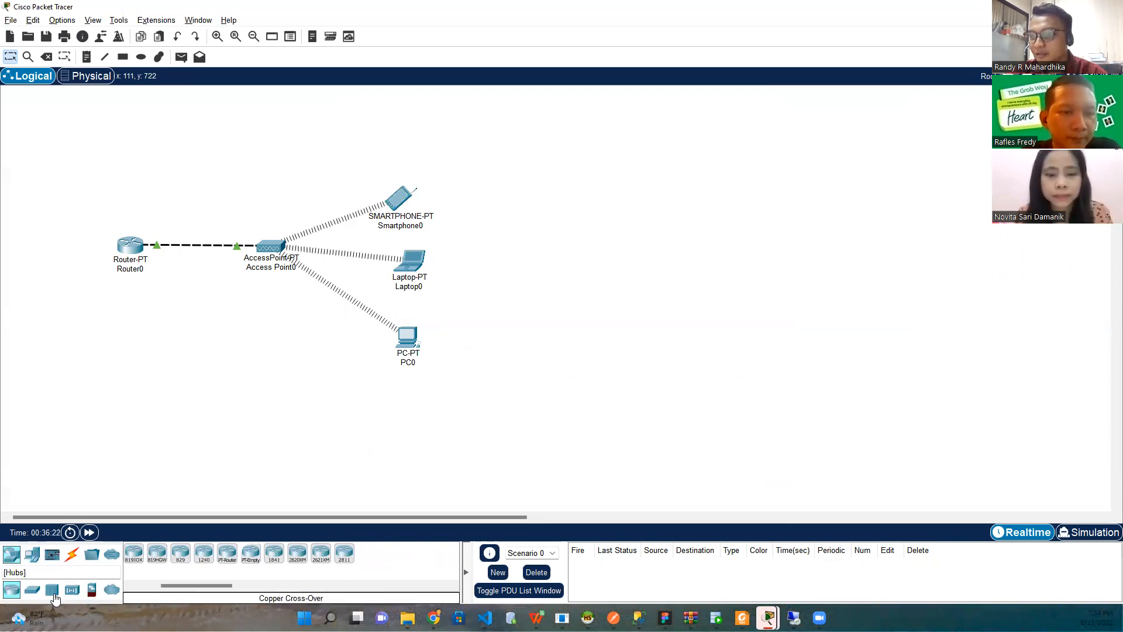
{"action": "left_click", "coordinate": [69, 594]}
{"action": "left_click_drag", "start_coordinate": [298, 554], "coordinate": [218, 365]}
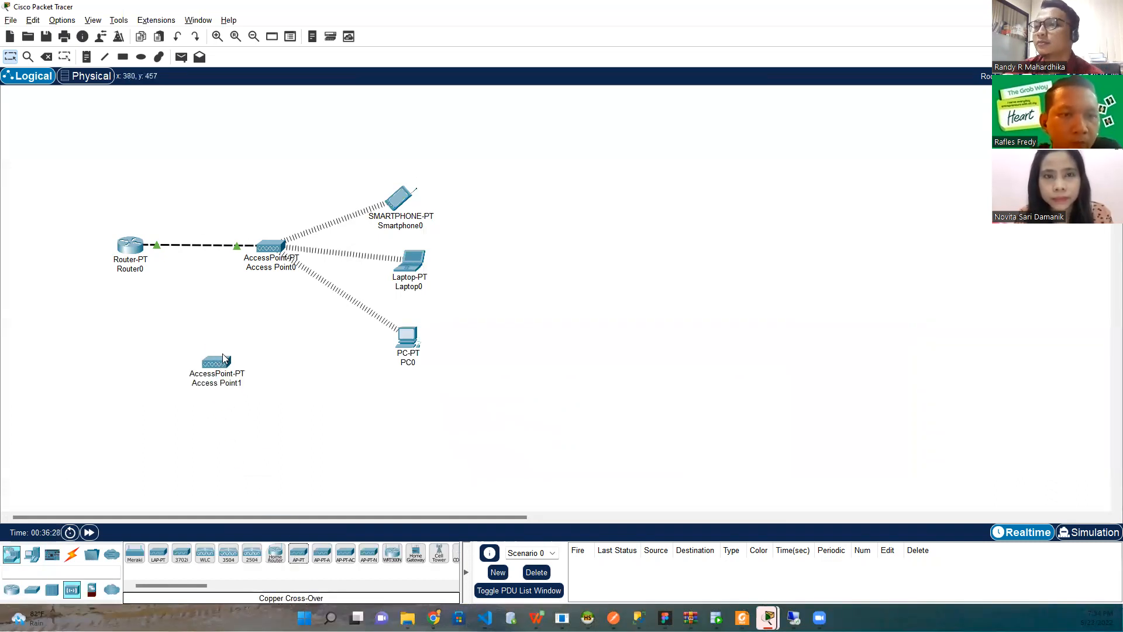
Set Access Point1's Port 1 SSID to Lobby
{"action": "left_click", "coordinate": [220, 362]}
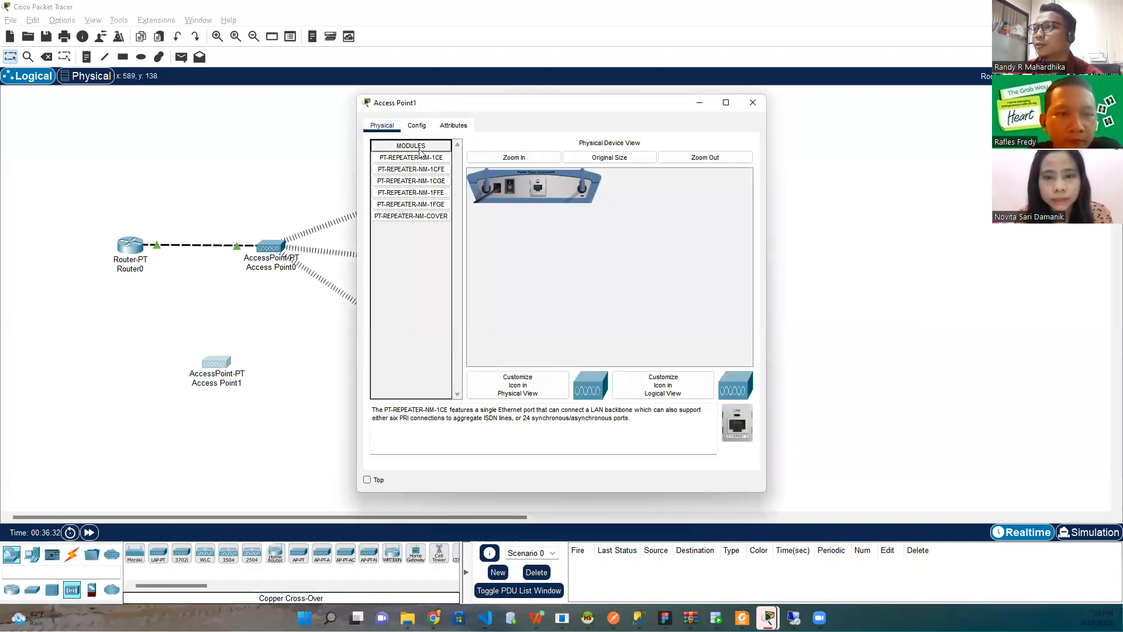
{"action": "left_click", "coordinate": [415, 126]}
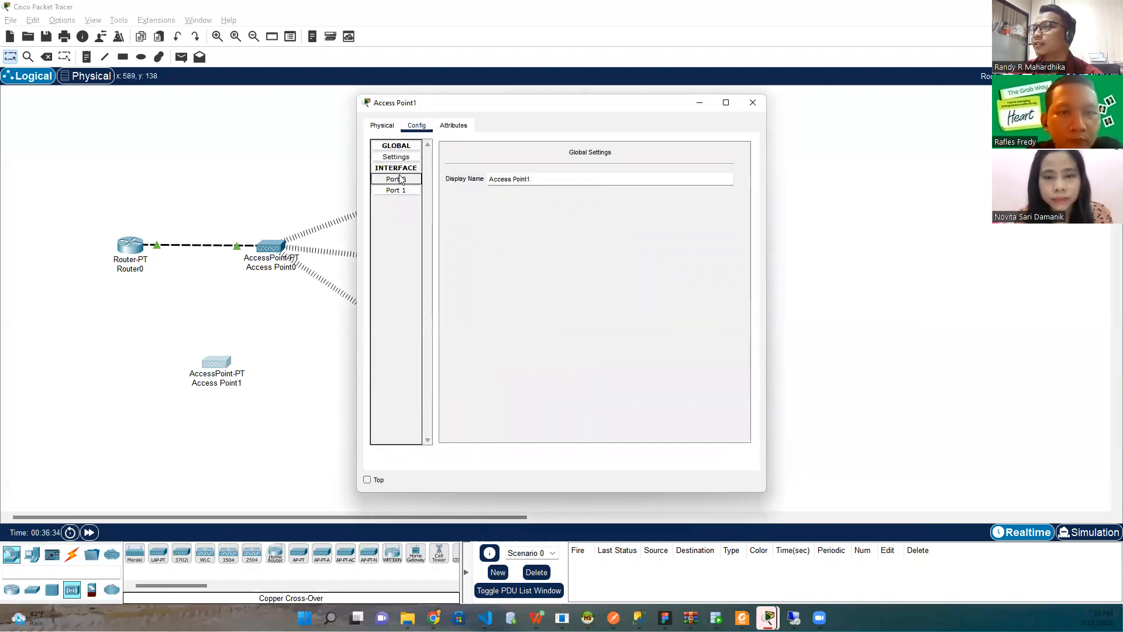
{"action": "left_click", "coordinate": [396, 179]}
{"action": "left_click", "coordinate": [396, 190]}
{"action": "double_click", "coordinate": [608, 178]}
{"action": "type", "text": "LobbyRoo"}
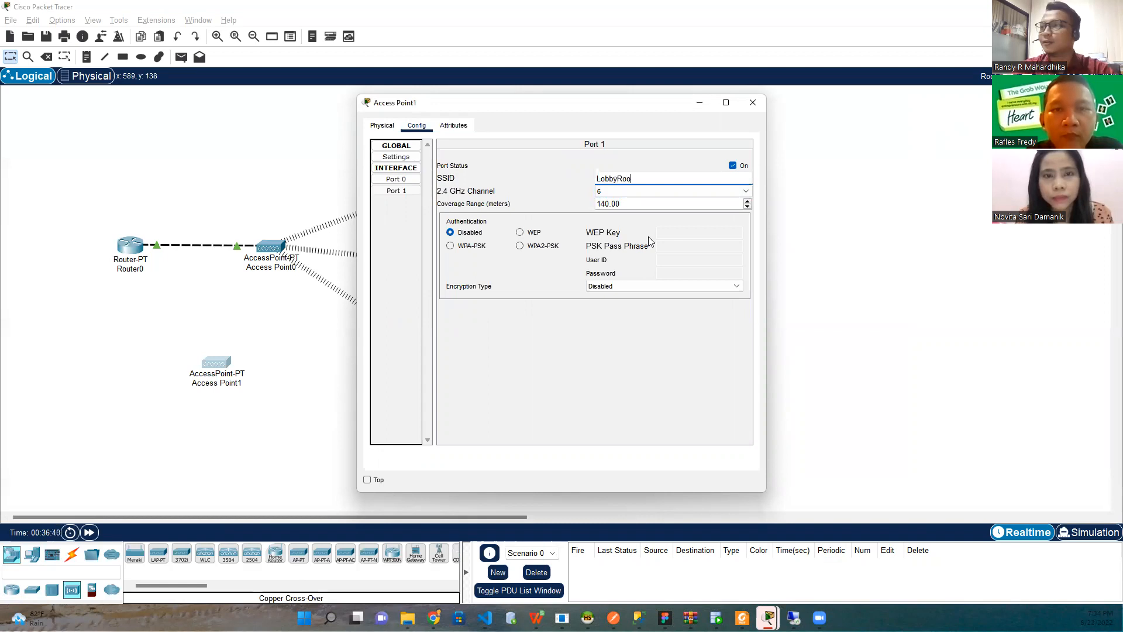
{"action": "type", "text": "m"}
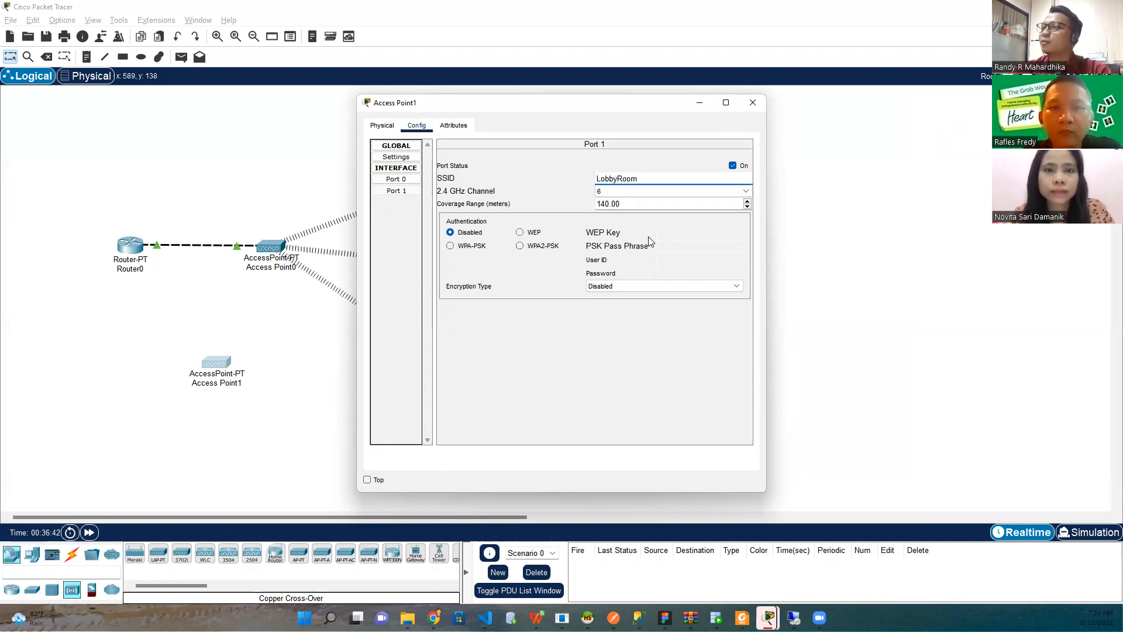
{"action": "key", "text": "Tab"}
{"action": "left_click", "coordinate": [643, 178]}
{"action": "left_click_drag", "start_coordinate": [617, 179], "coordinate": [640, 179]}
{"action": "key", "text": "BackSpace"}
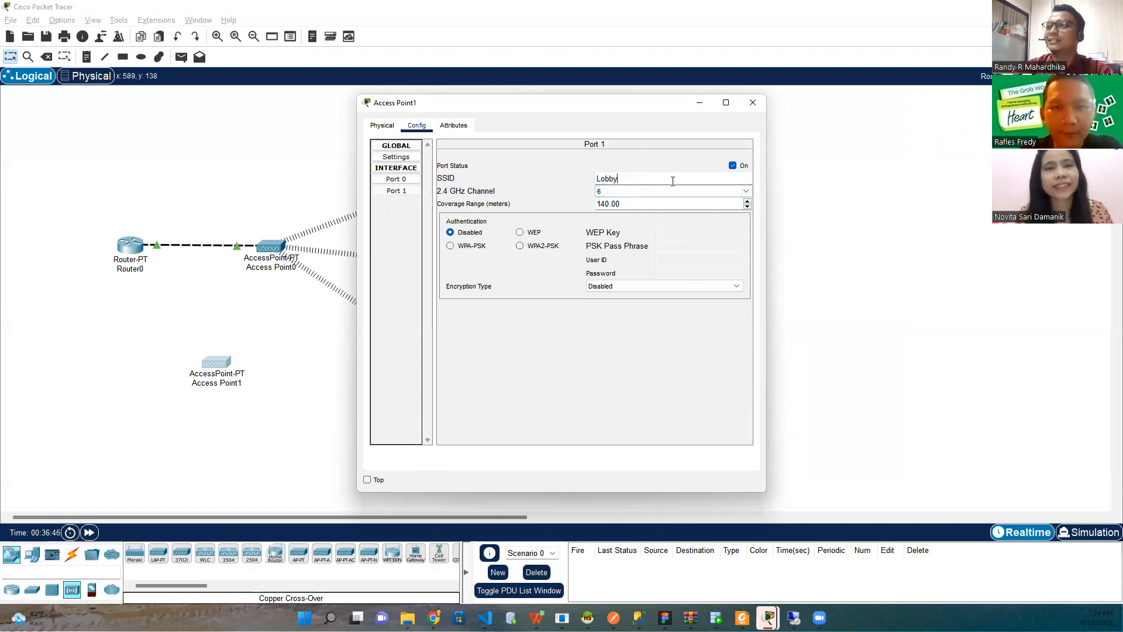
Secure Access Point1's Port 1 with WPA2-PSK and its pass phrase
{"action": "left_click", "coordinate": [520, 247]}
{"action": "left_click", "coordinate": [703, 253]}
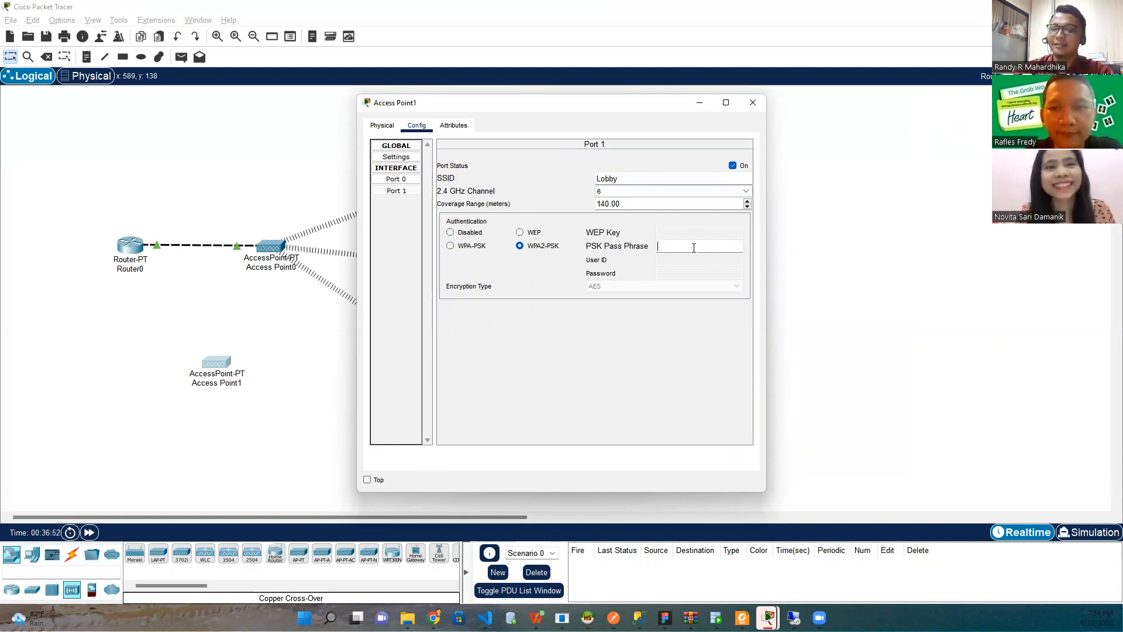
{"action": "type", "text": "lobby0123"}
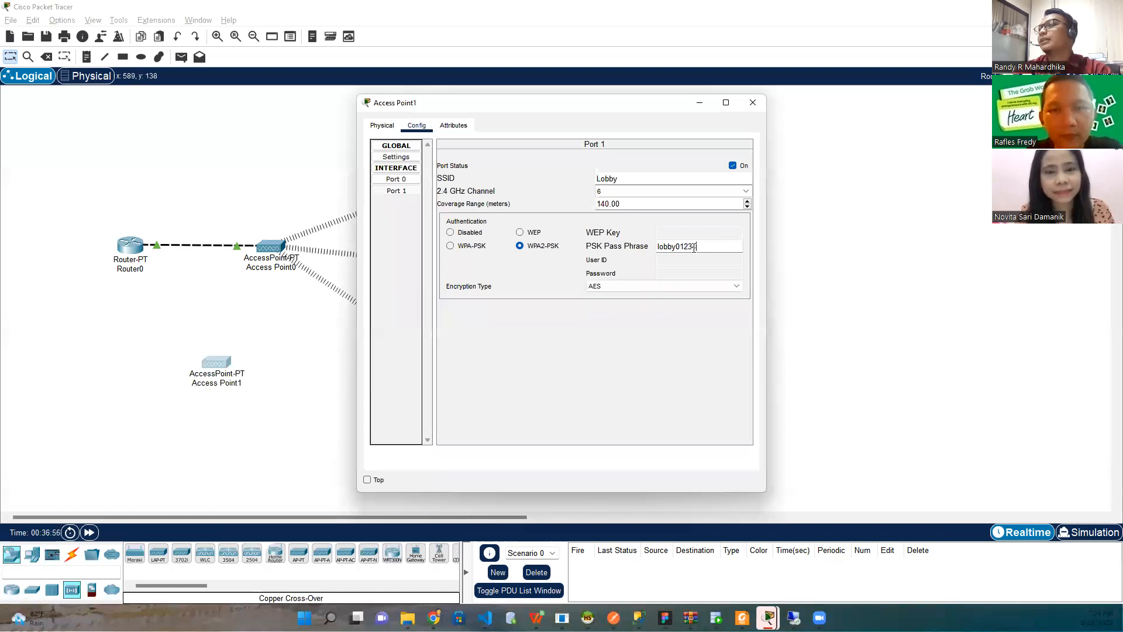
{"action": "type", "text": "4"}
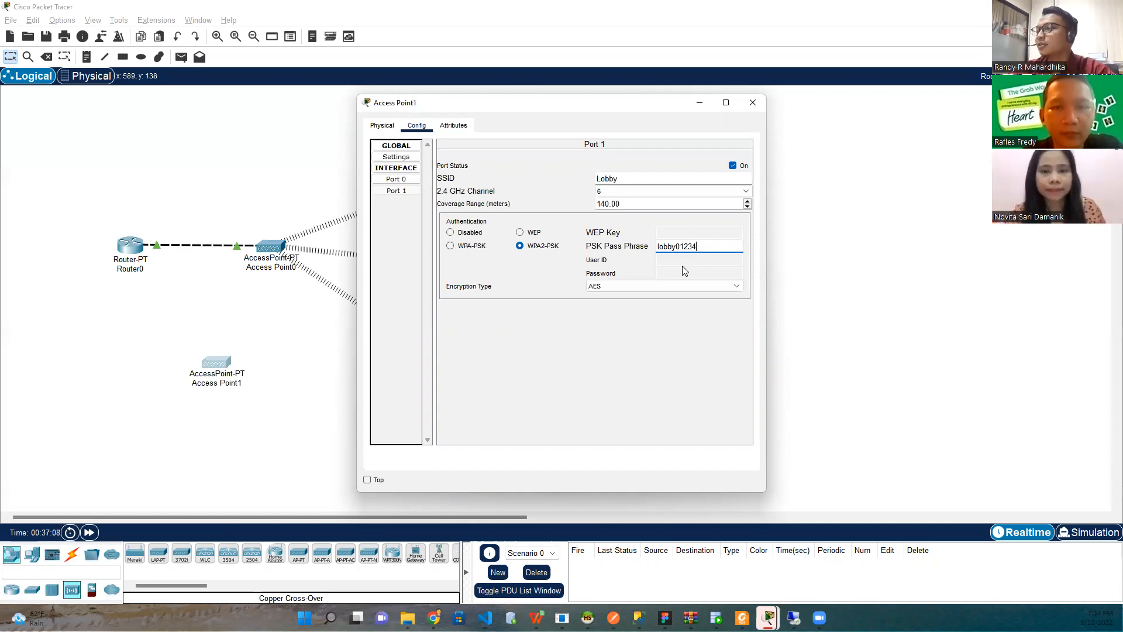
{"action": "left_click", "coordinate": [685, 270]}
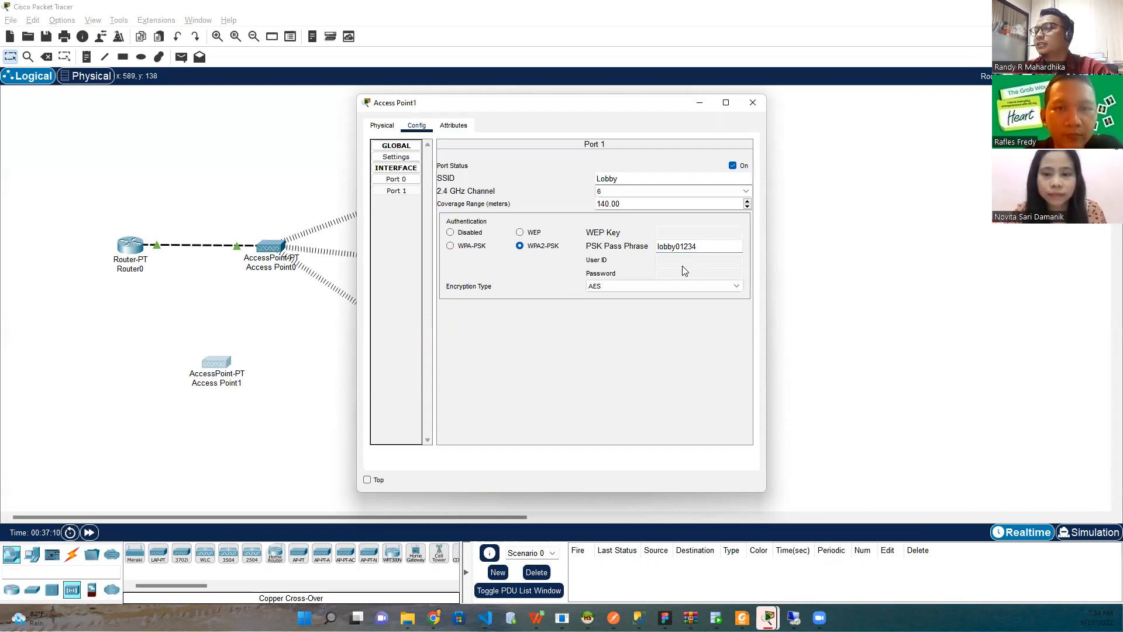
{"action": "left_click", "coordinate": [753, 102]}
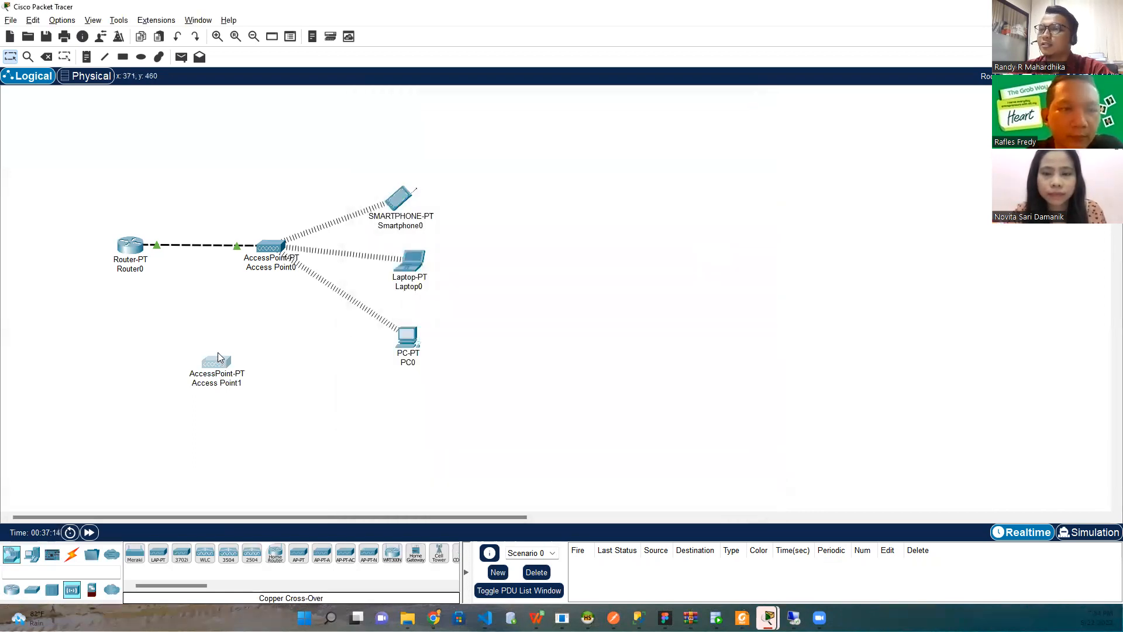
Connect Access Point1's Port 0 to Router0 with a copper cross-over cable, then bring up Router0's window
{"action": "left_click", "coordinate": [70, 562]}
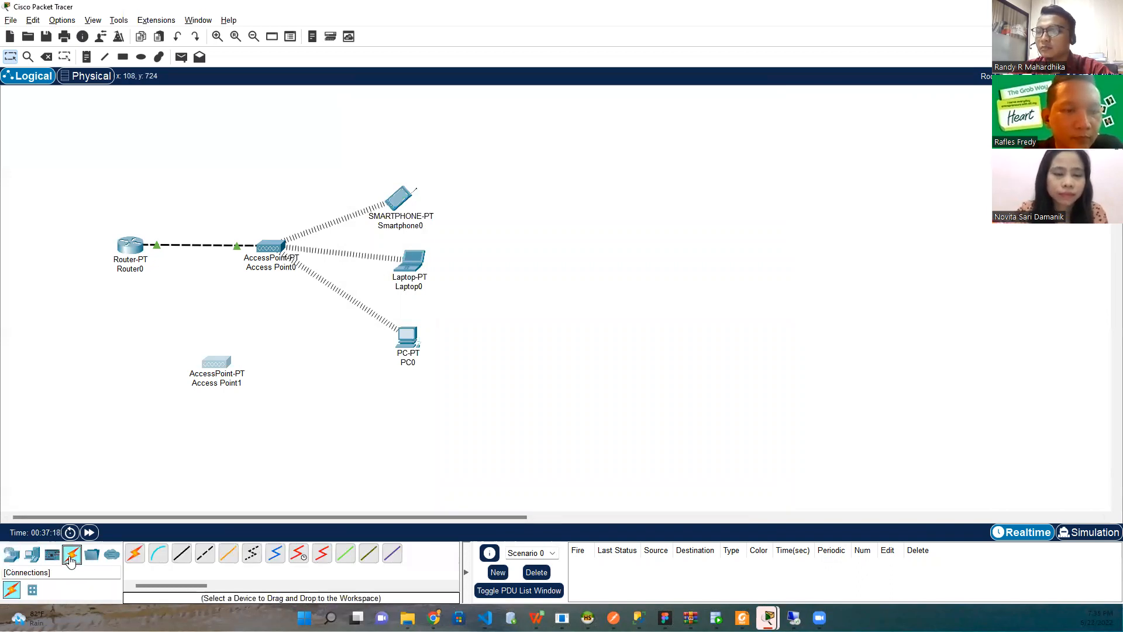
{"action": "left_click", "coordinate": [202, 561]}
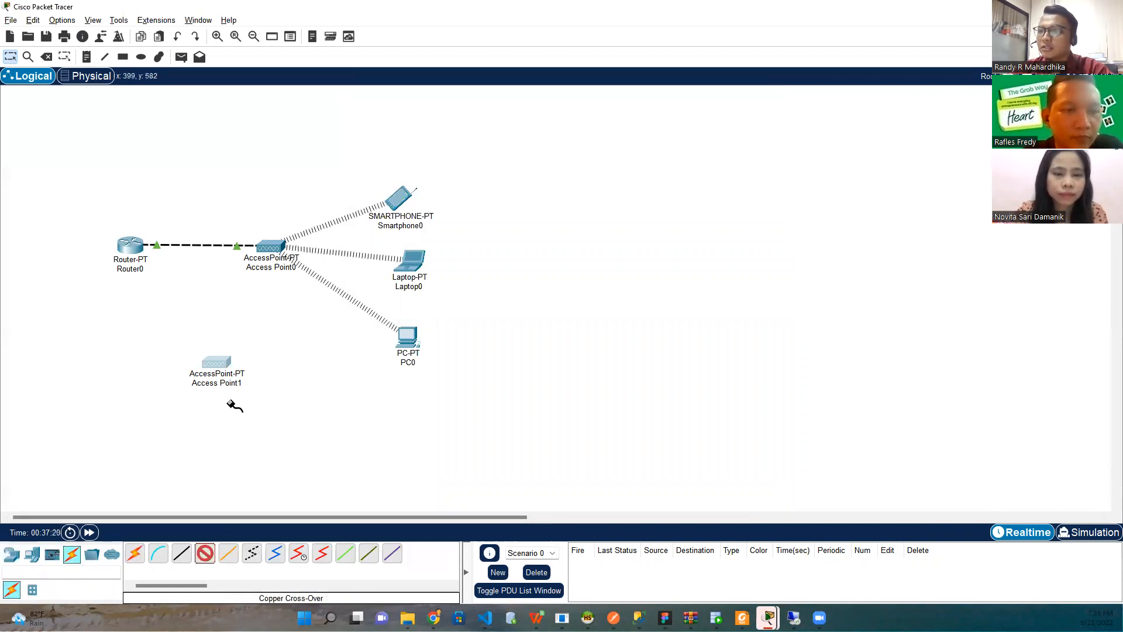
{"action": "left_click", "coordinate": [223, 366]}
{"action": "left_click", "coordinate": [238, 371]}
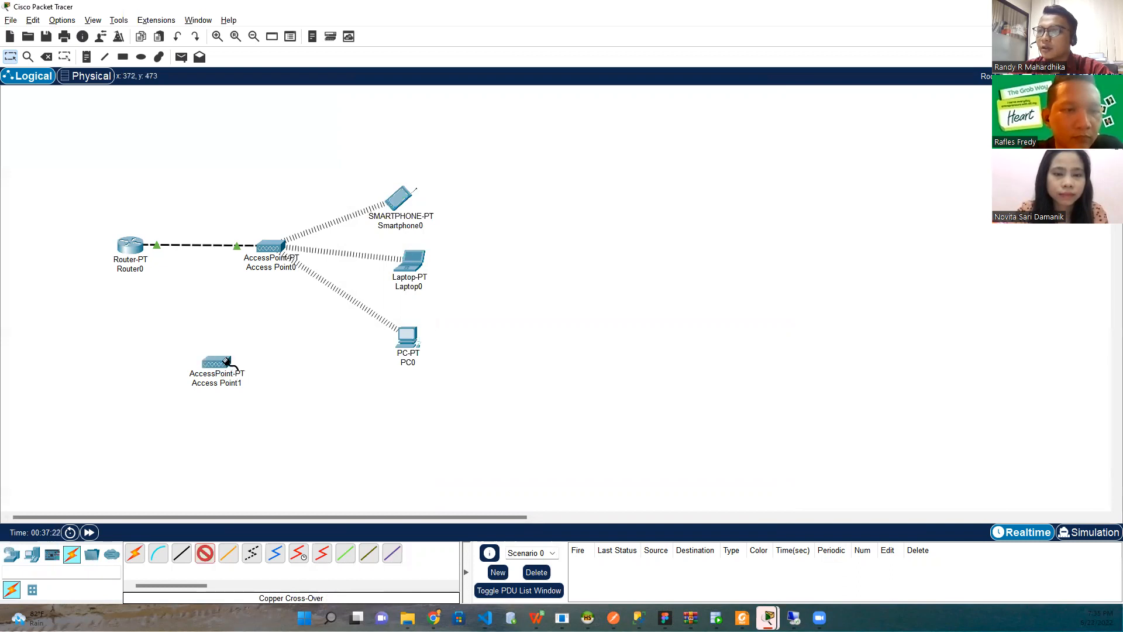
{"action": "left_click", "coordinate": [139, 248]}
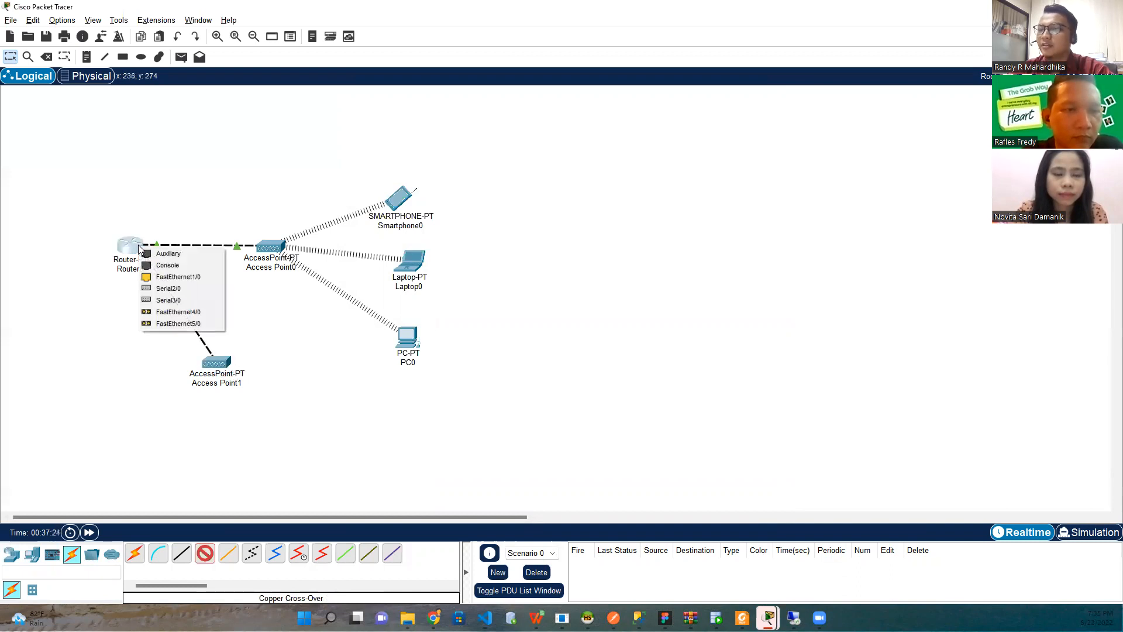
{"action": "left_click", "coordinate": [169, 277]}
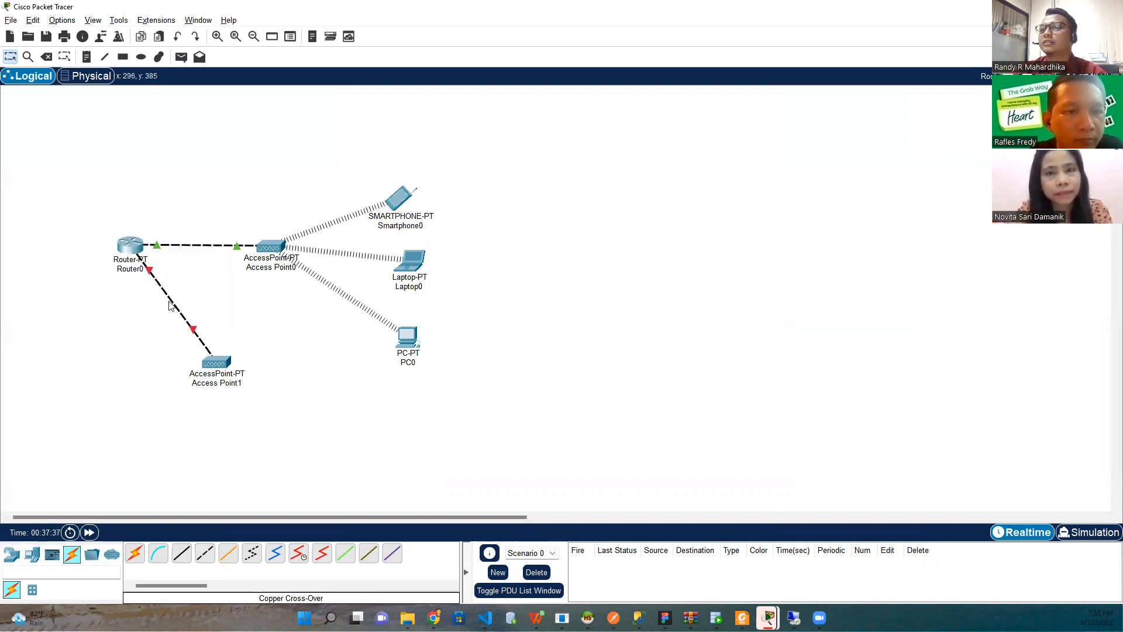
{"action": "left_click", "coordinate": [133, 246]}
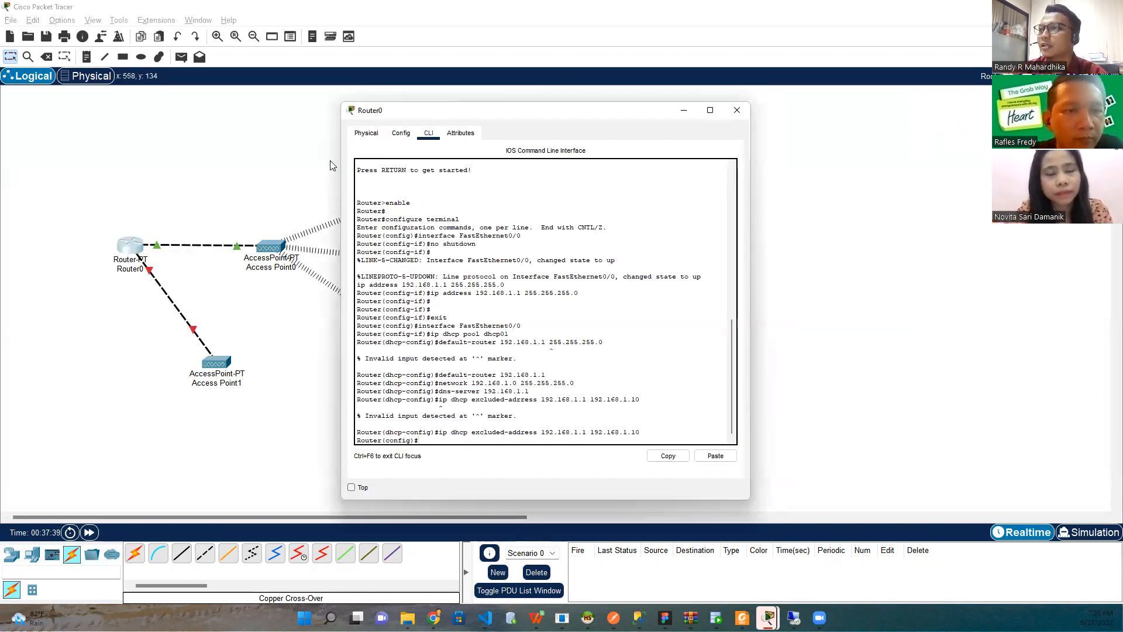
Turn on Router0's FastEthernet1/0 with IPv4 192.168.50.1 and mask 255.255.255.0
{"action": "left_click", "coordinate": [366, 133]}
{"action": "left_click", "coordinate": [401, 132]}
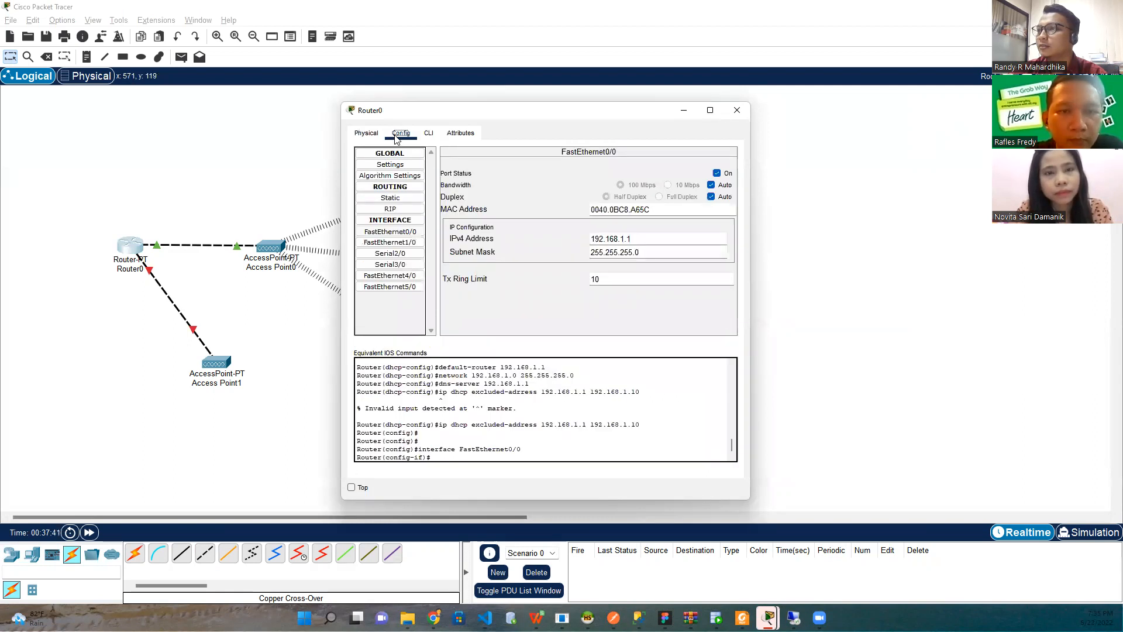
{"action": "left_click", "coordinate": [395, 242]}
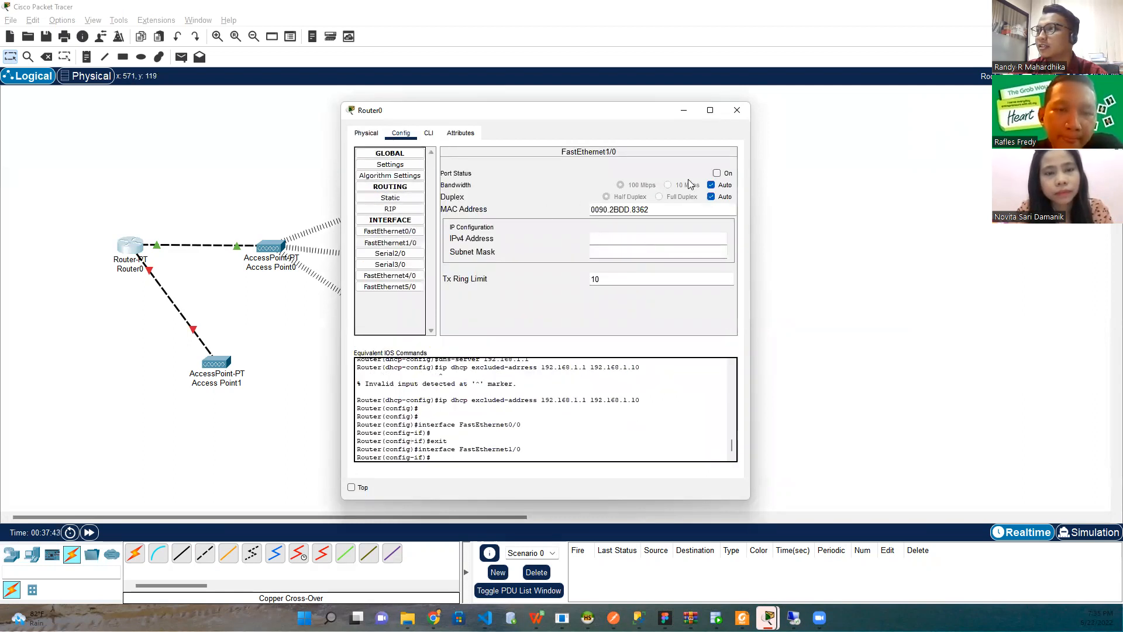
{"action": "left_click", "coordinate": [717, 174]}
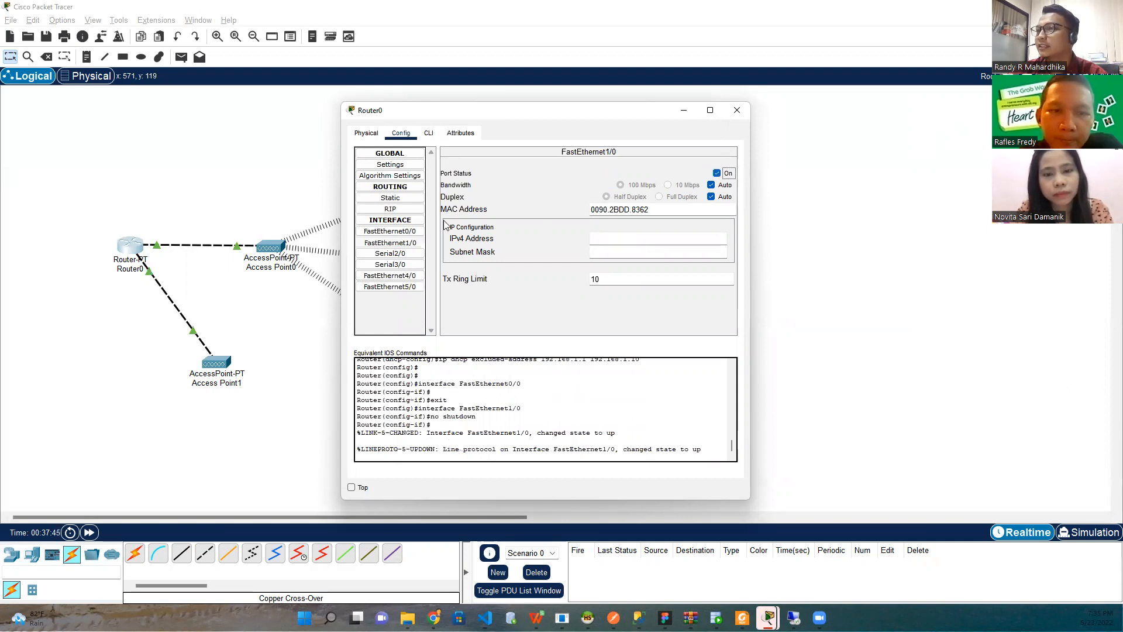
{"action": "left_click", "coordinate": [643, 237]}
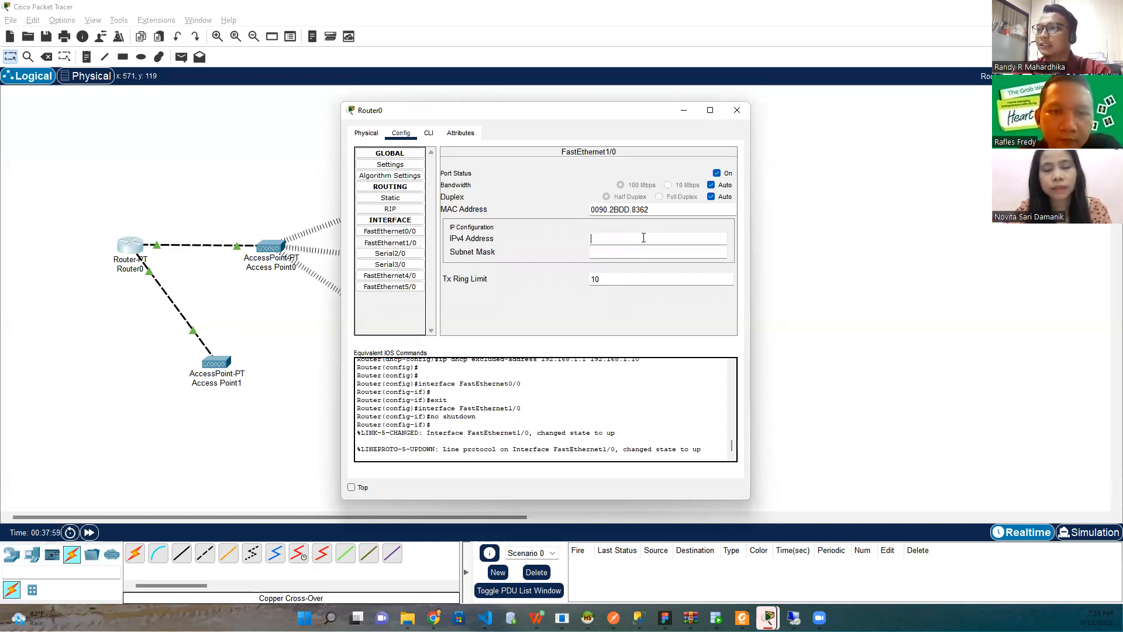
{"action": "type", "text": "192.168"}
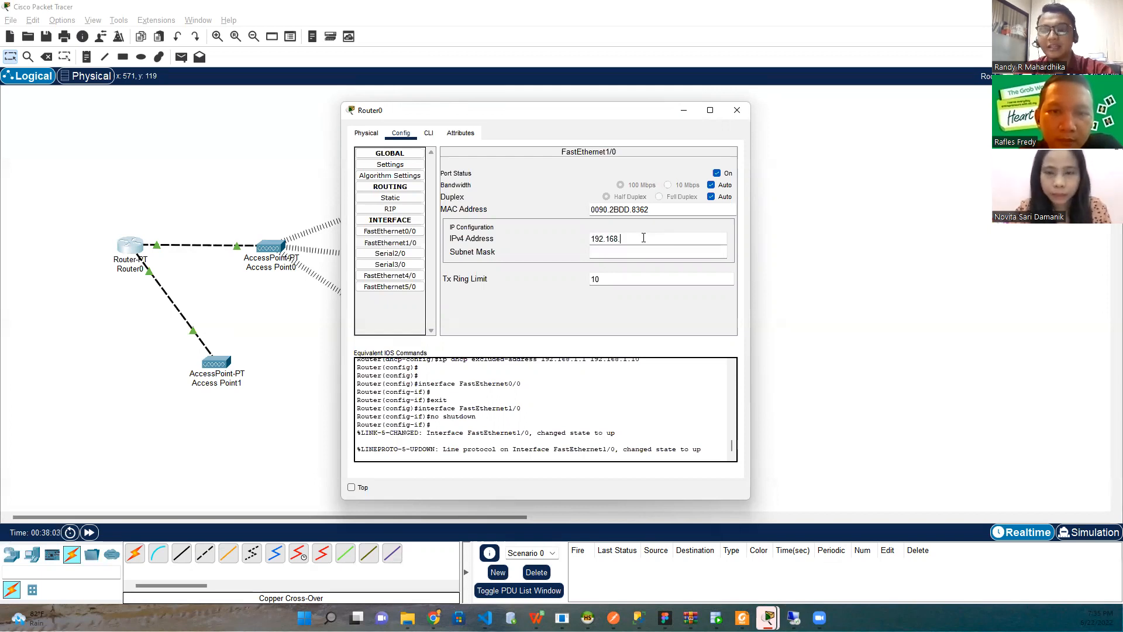
{"action": "type", "text": ".50"}
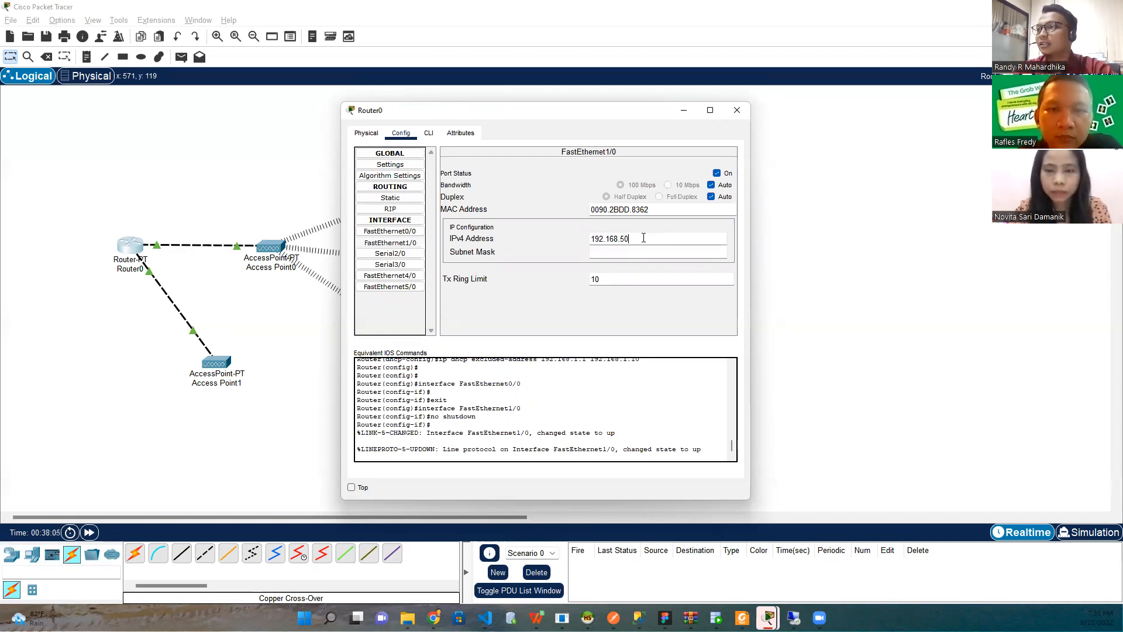
{"action": "type", "text": ".1"}
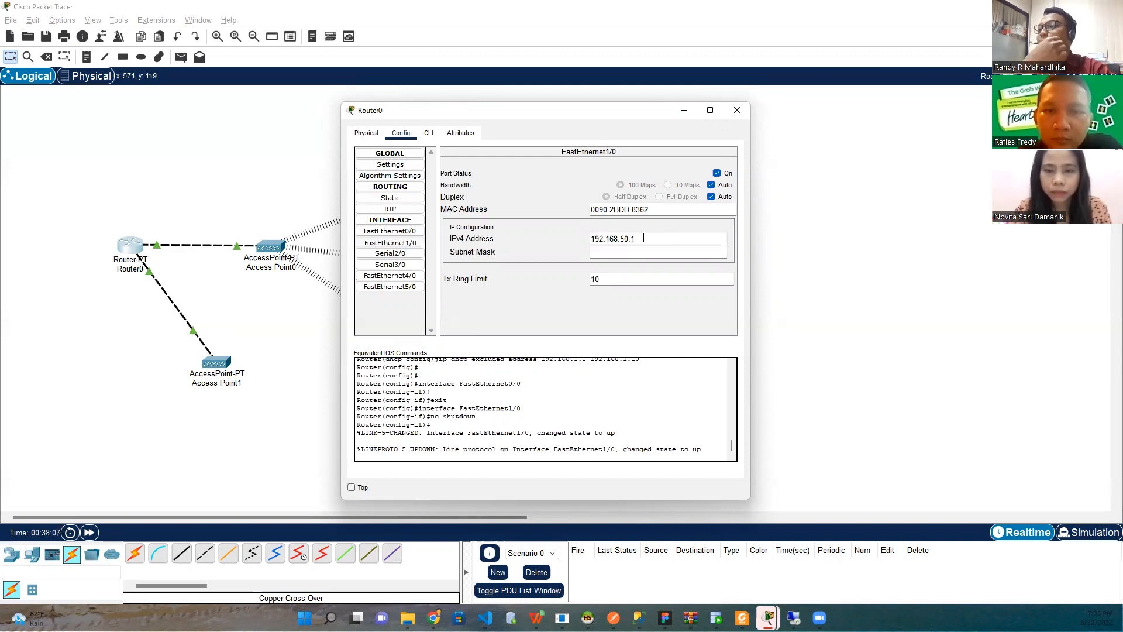
{"action": "key", "text": "Tab"}
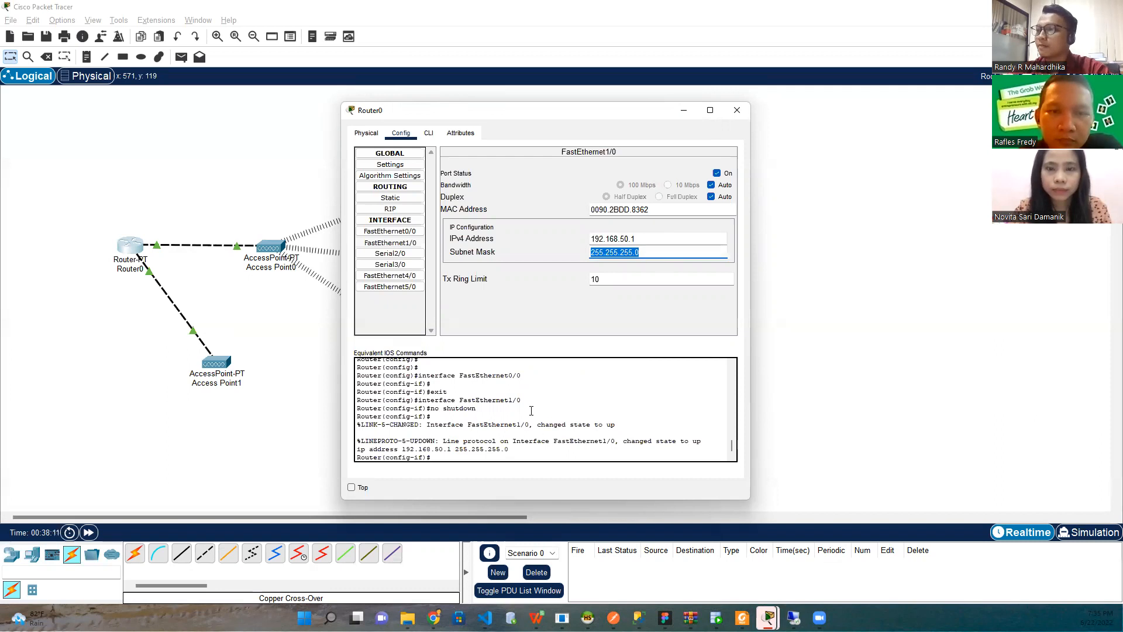
{"action": "left_click", "coordinate": [428, 133]}
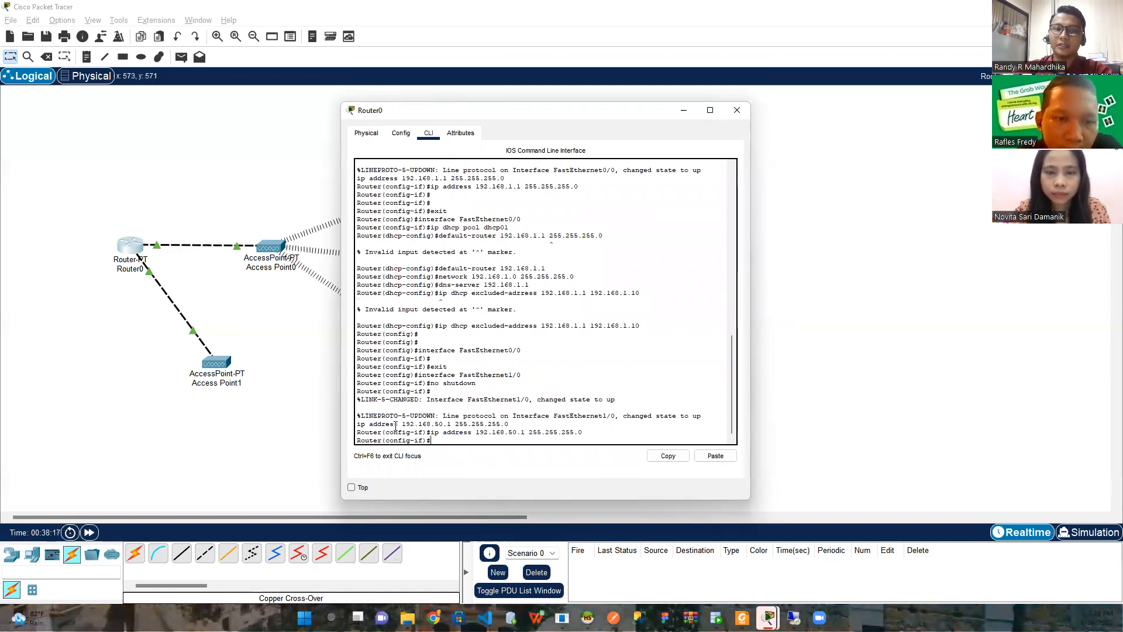
Create DHCP pool dhcp02 for 192.168.50.0/24 with gateway and DNS server 192.168.50.1
{"action": "type", "text": "ip dhcp pool"}
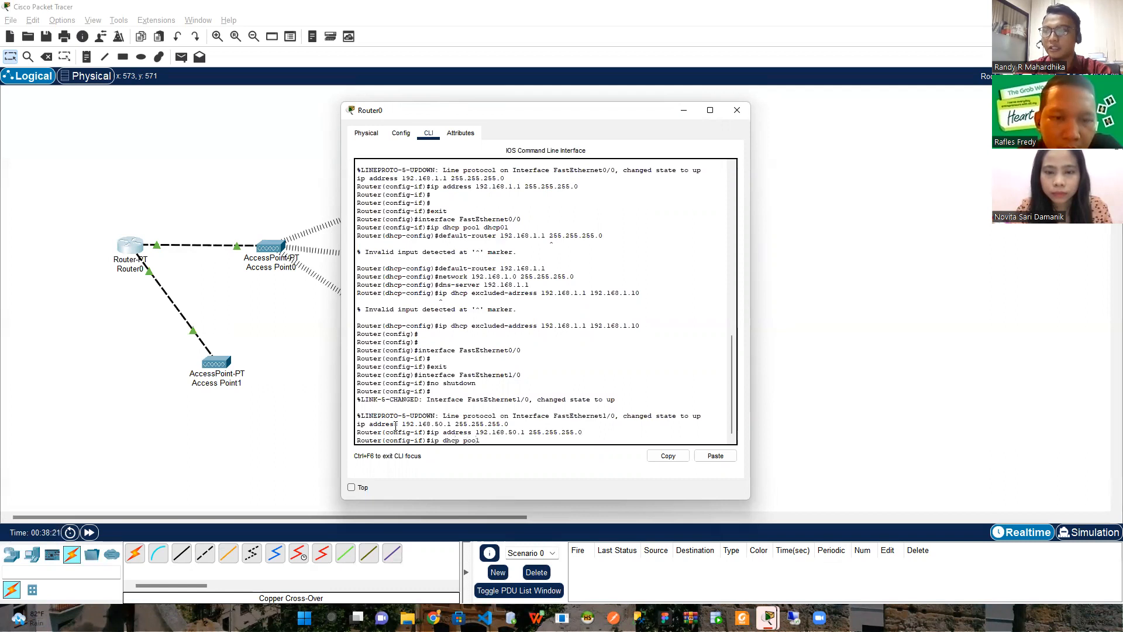
{"action": "type", "text": " dhcp02"}
{"action": "key", "text": "Return"}
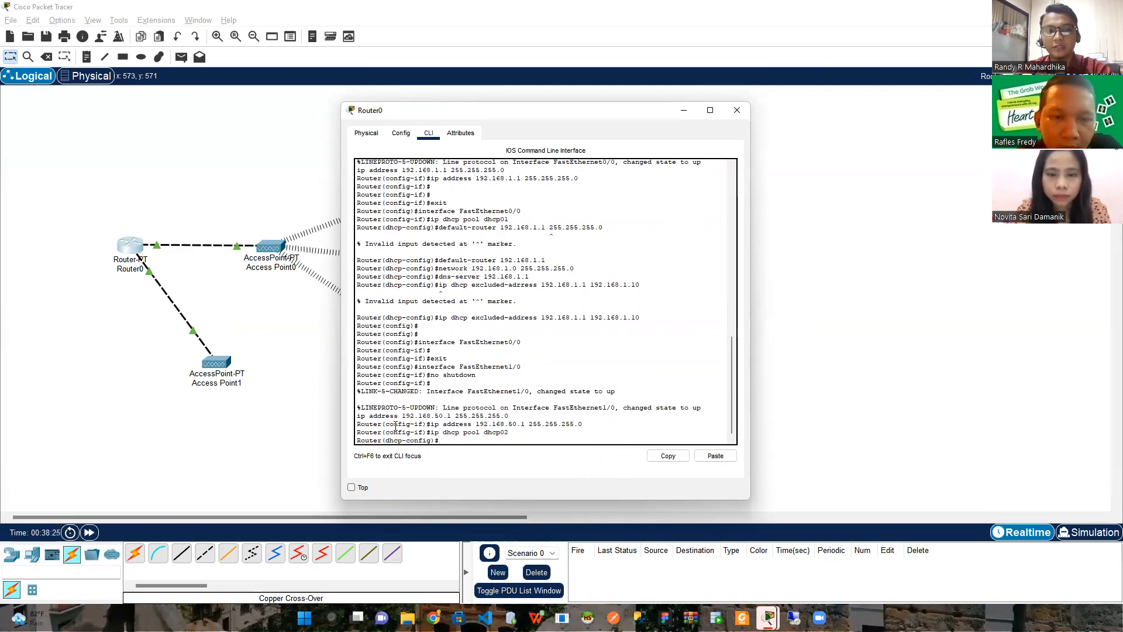
{"action": "type", "text": "default-router 192.168.50.1"}
{"action": "key", "text": "Return"}
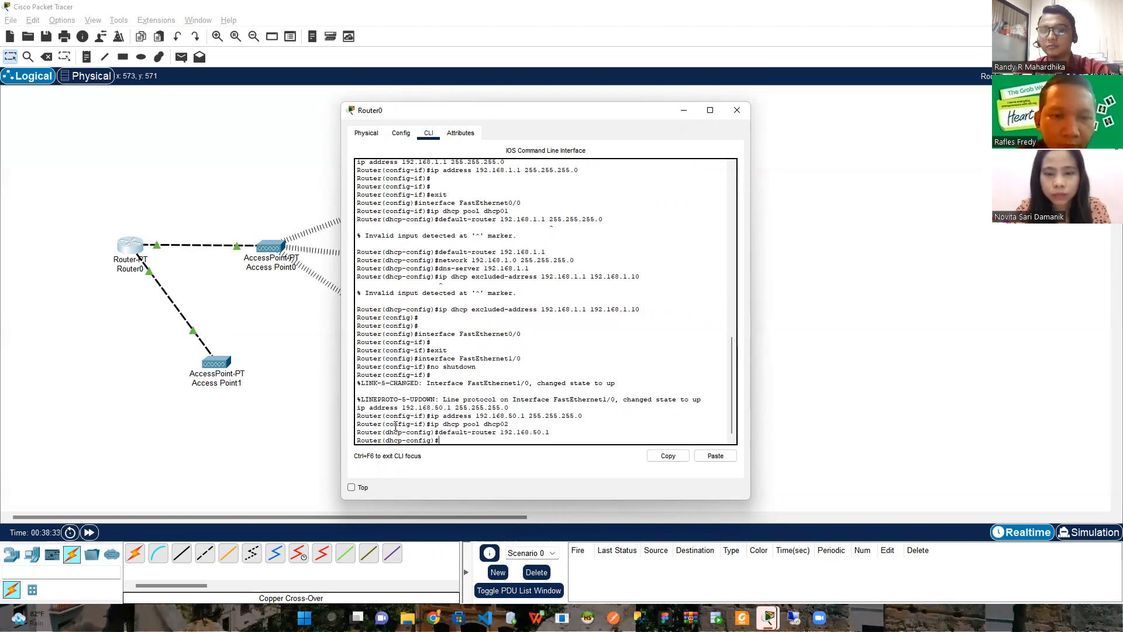
{"action": "type", "text": "network"}
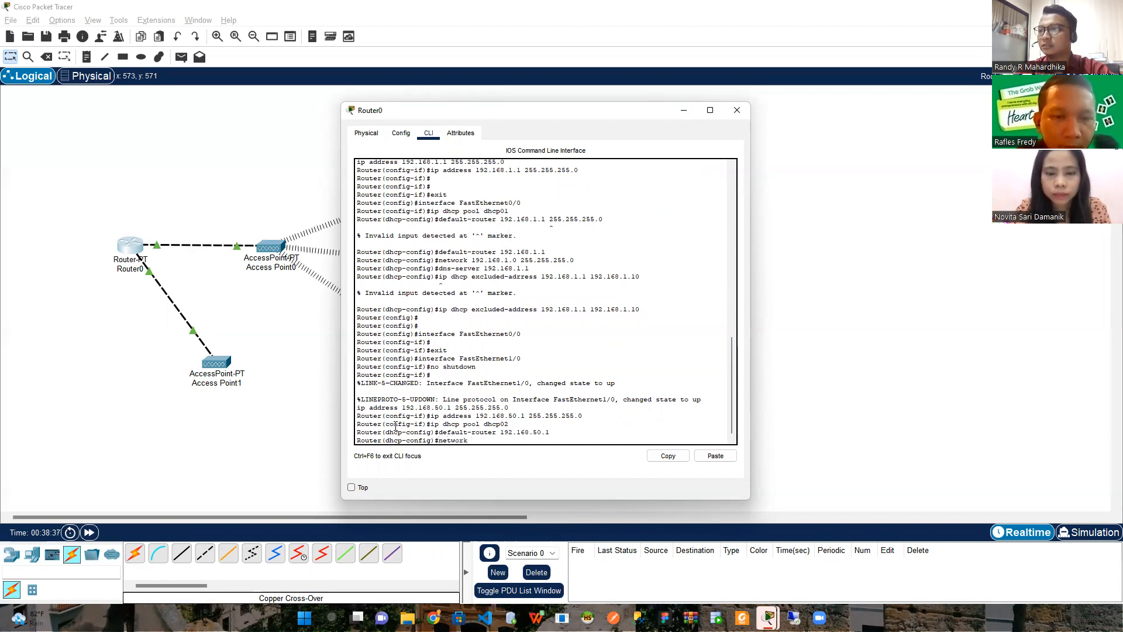
{"action": "type", "text": " 192.168"}
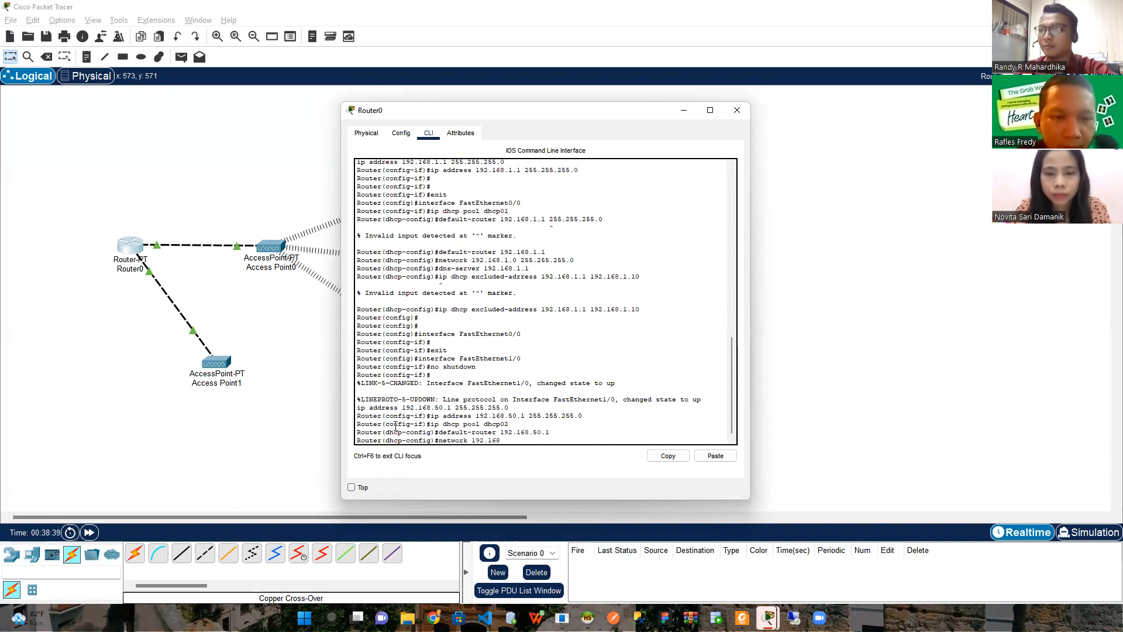
{"action": "type", "text": ".50.1 255.255"}
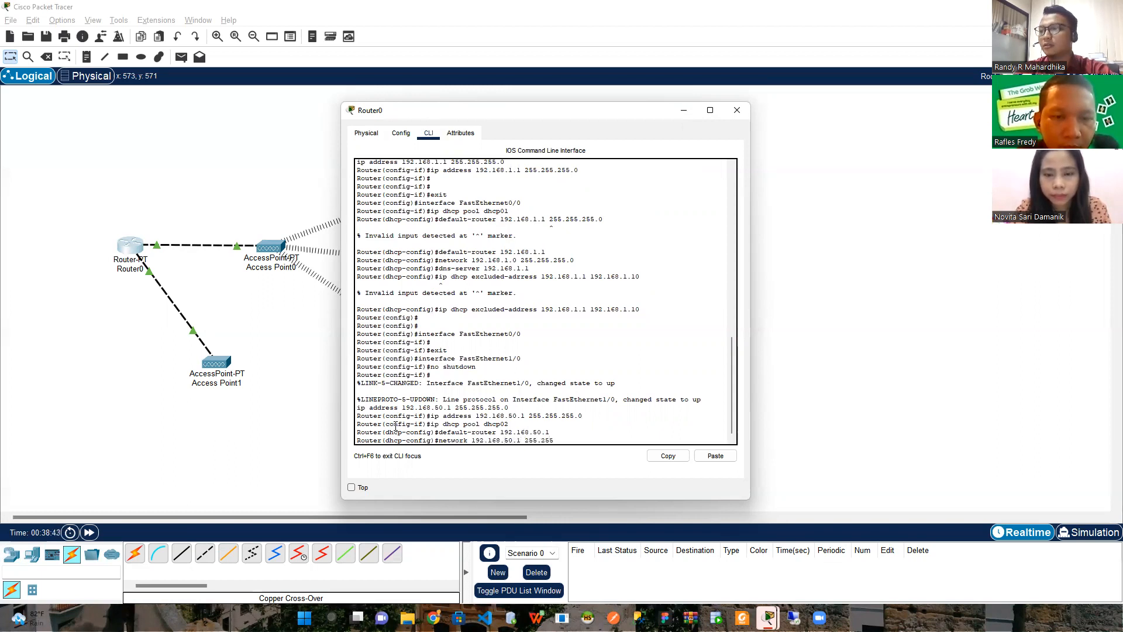
{"action": "type", "text": ".255.0"}
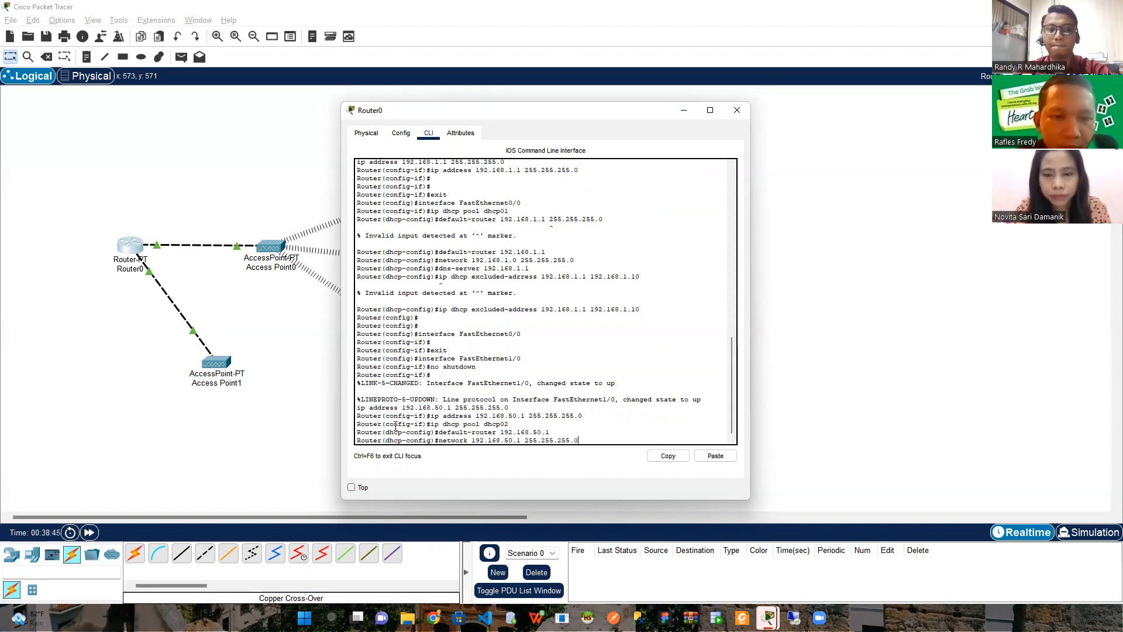
{"action": "key", "text": "Return"}
{"action": "type", "text": "dn"}
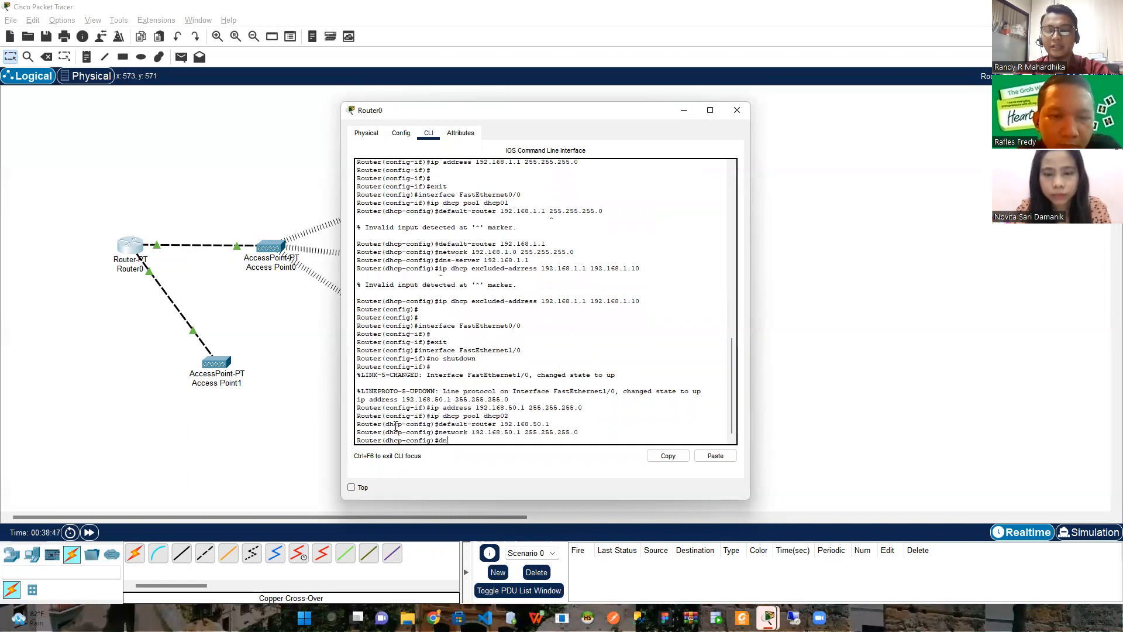
{"action": "type", "text": "s-server"}
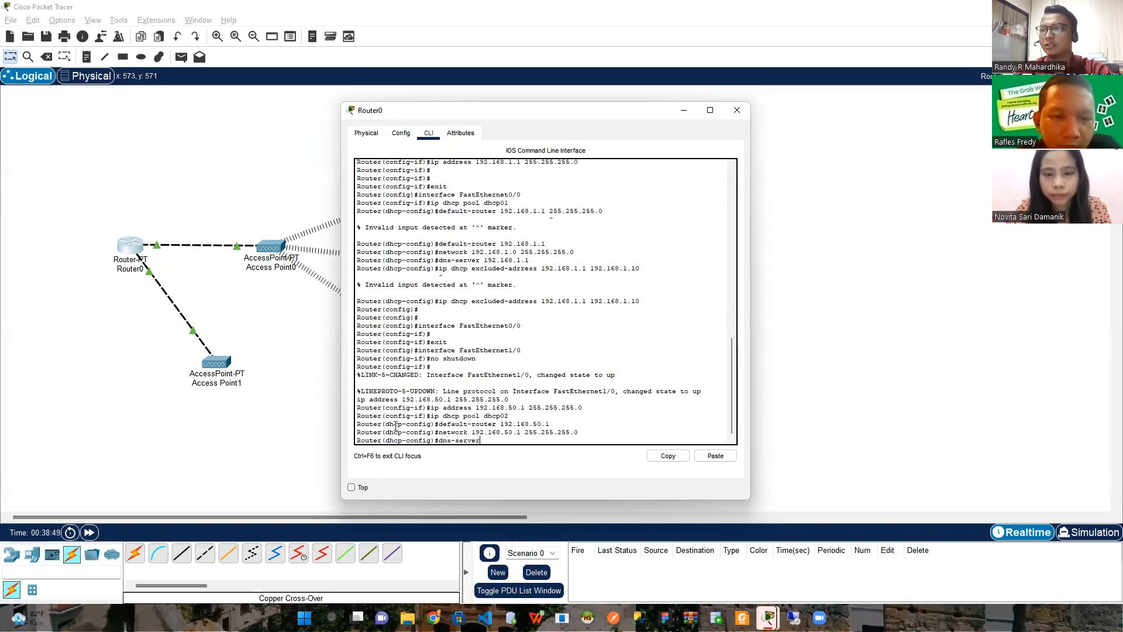
{"action": "type", "text": " 192.168.50.1"}
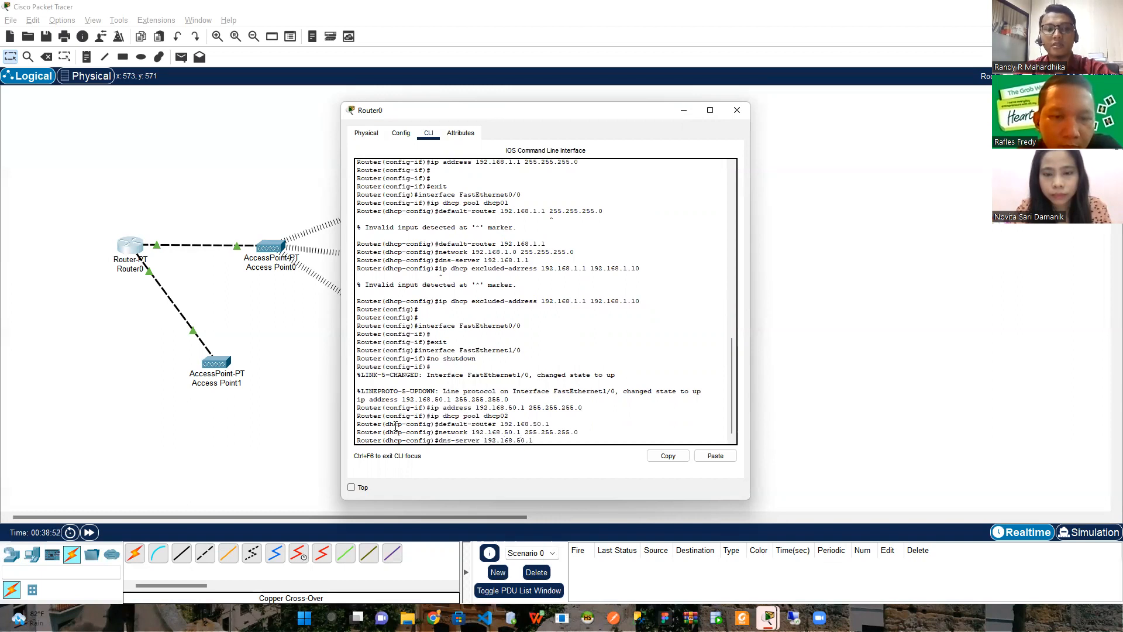
{"action": "key", "text": "Return"}
Exclude addresses 192.168.50.1–192.168.50.10 from DHCP leasing and close Router0's window
{"action": "type", "text": "ip d"}
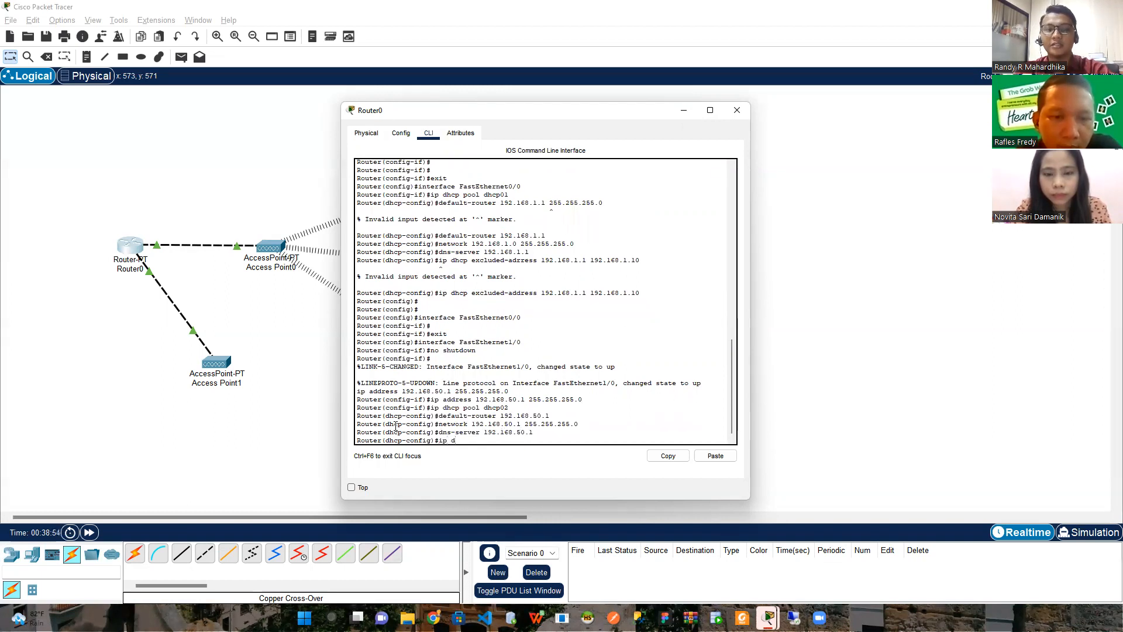
{"action": "type", "text": "hcp excluded"}
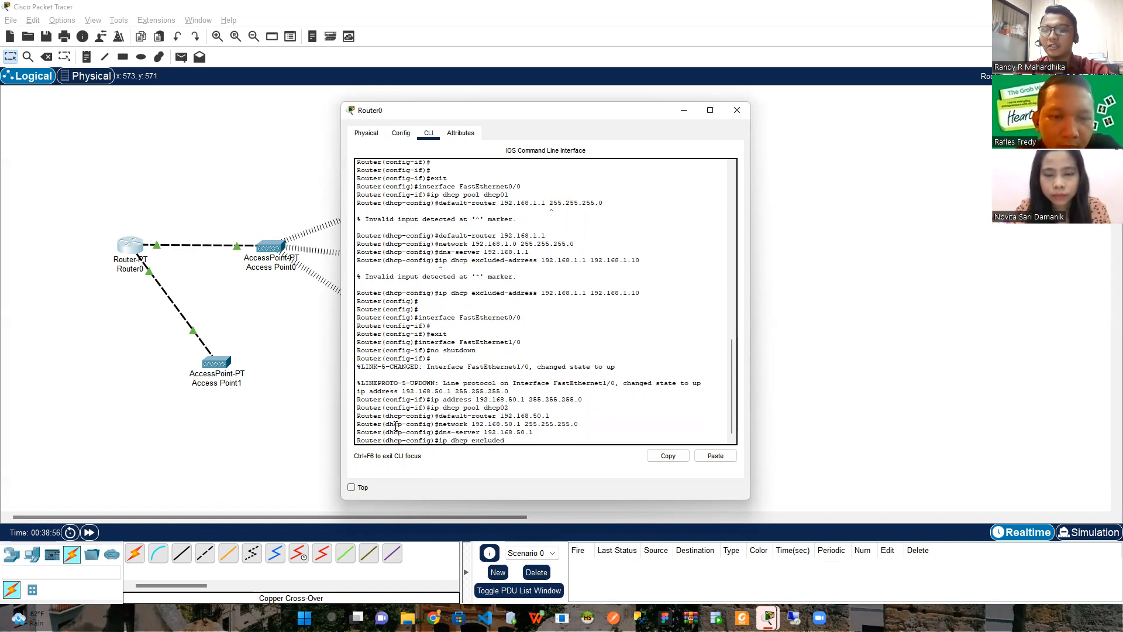
{"action": "type", "text": "-address 19"}
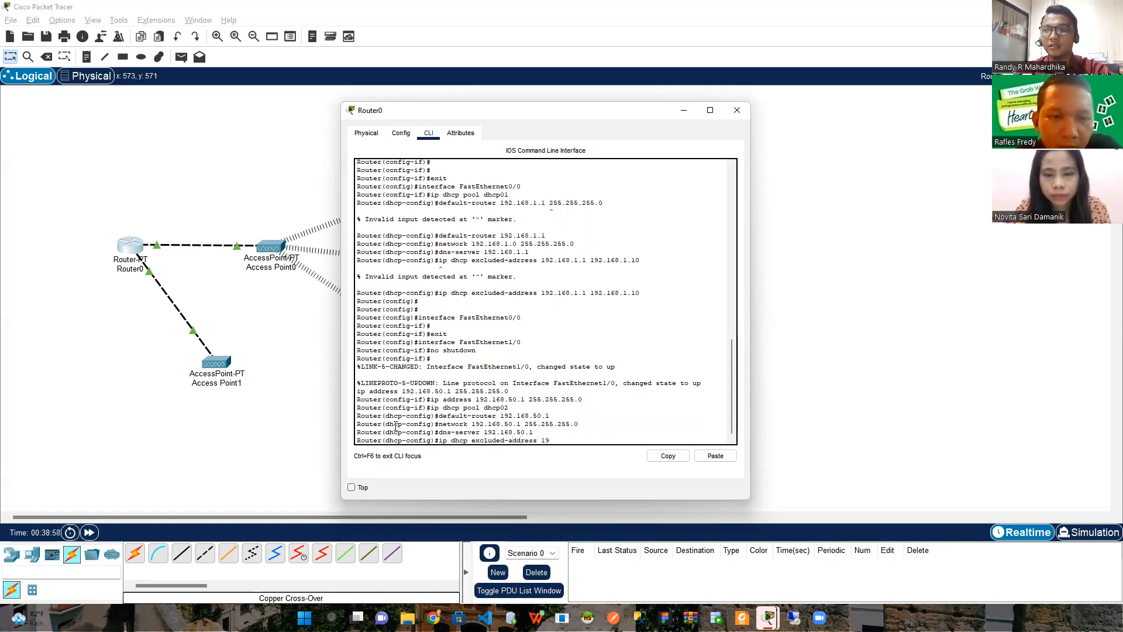
{"action": "type", "text": "2.168.50.1"}
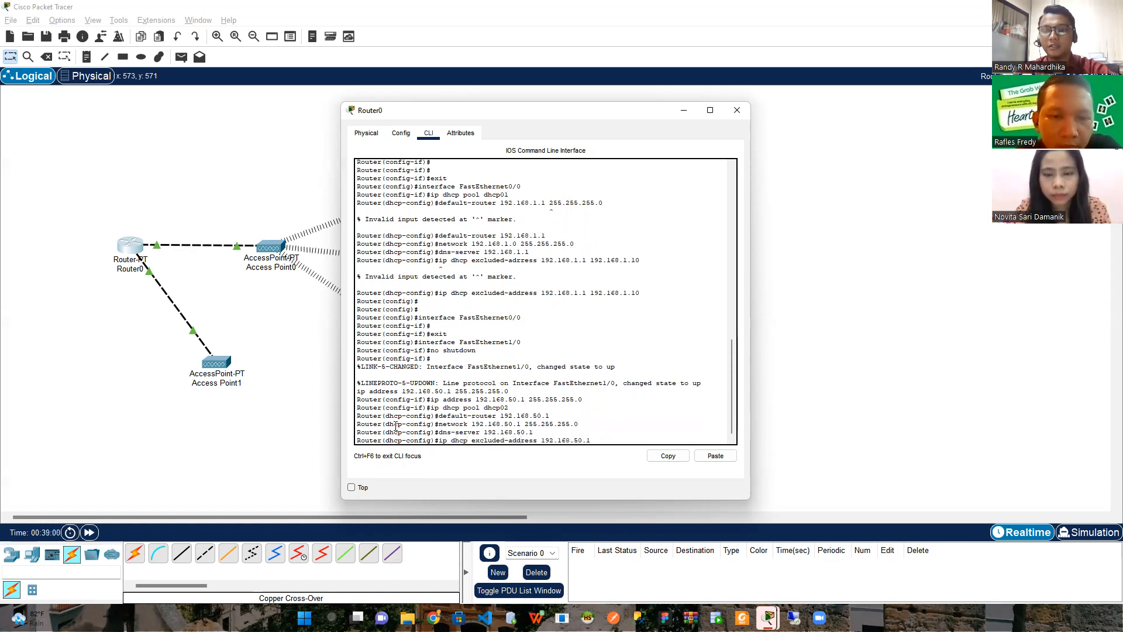
{"action": "type", "text": " 192.168.50.1"}
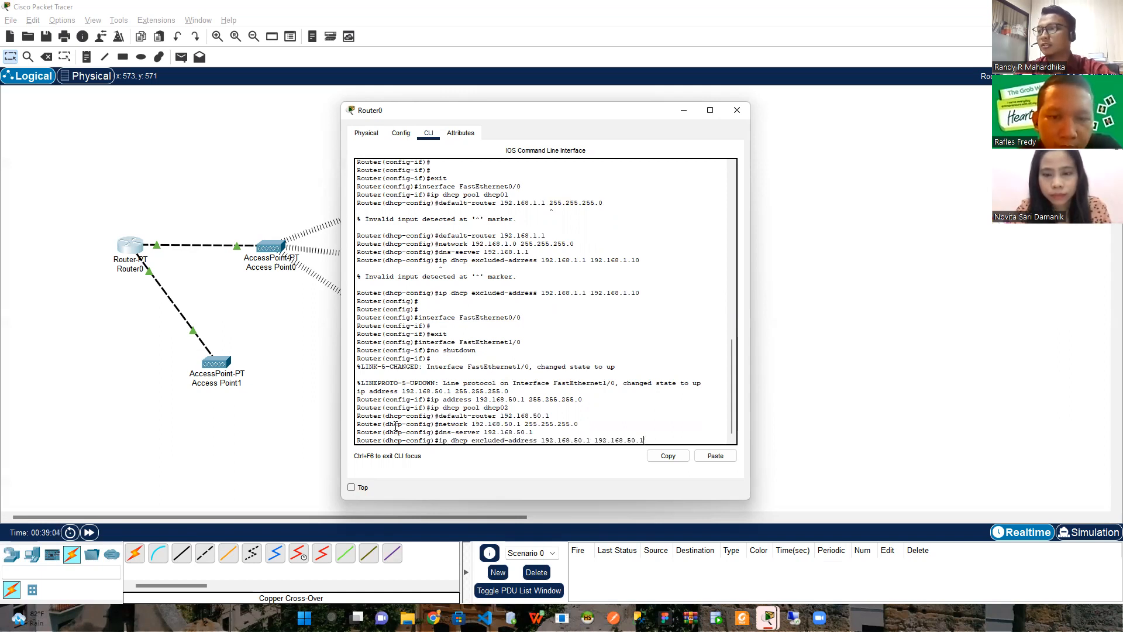
{"action": "type", "text": "0"}
{"action": "key", "text": "Return"}
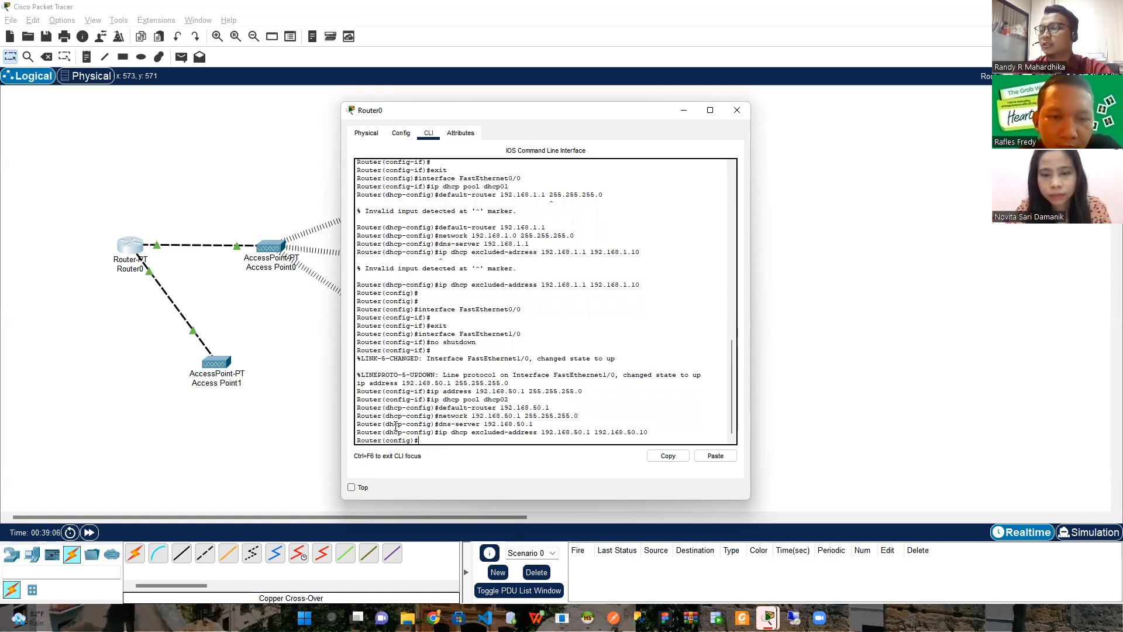
{"action": "left_click", "coordinate": [737, 110]}
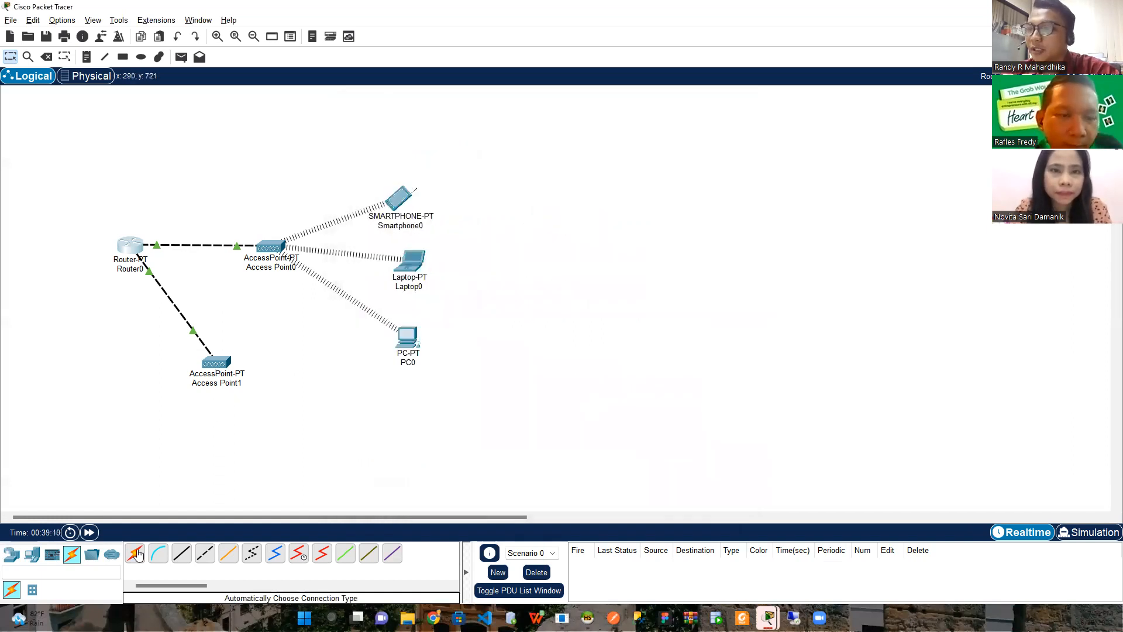
Place Smartphone1 below Access Point1 and bring up its configuration settings
{"action": "left_click", "coordinate": [36, 557]}
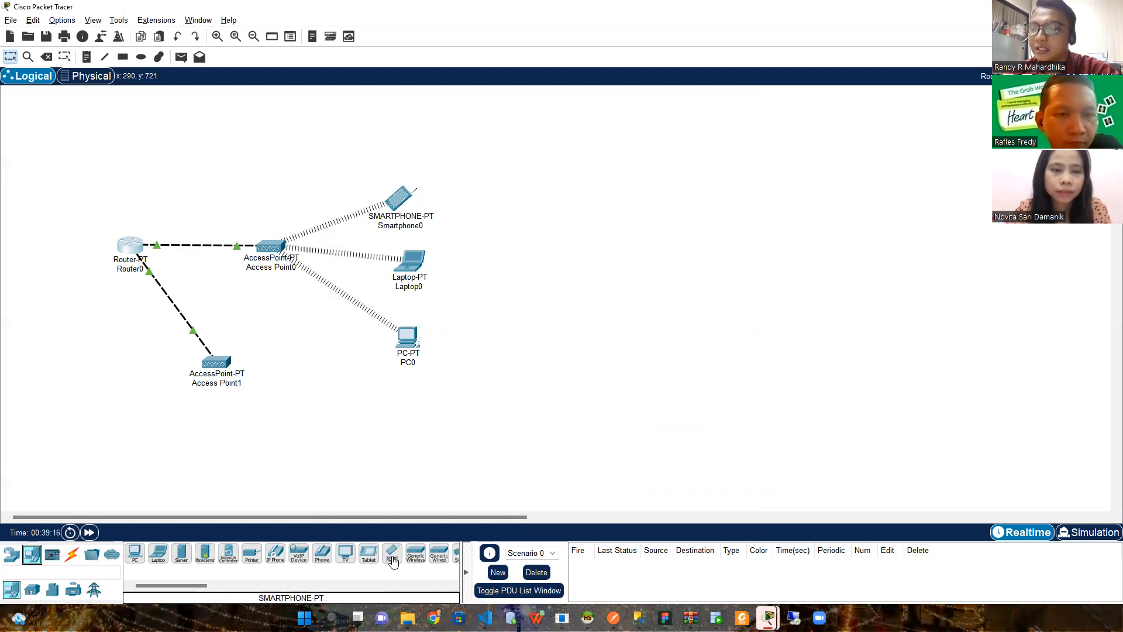
{"action": "left_click_drag", "start_coordinate": [391, 561], "coordinate": [331, 422]}
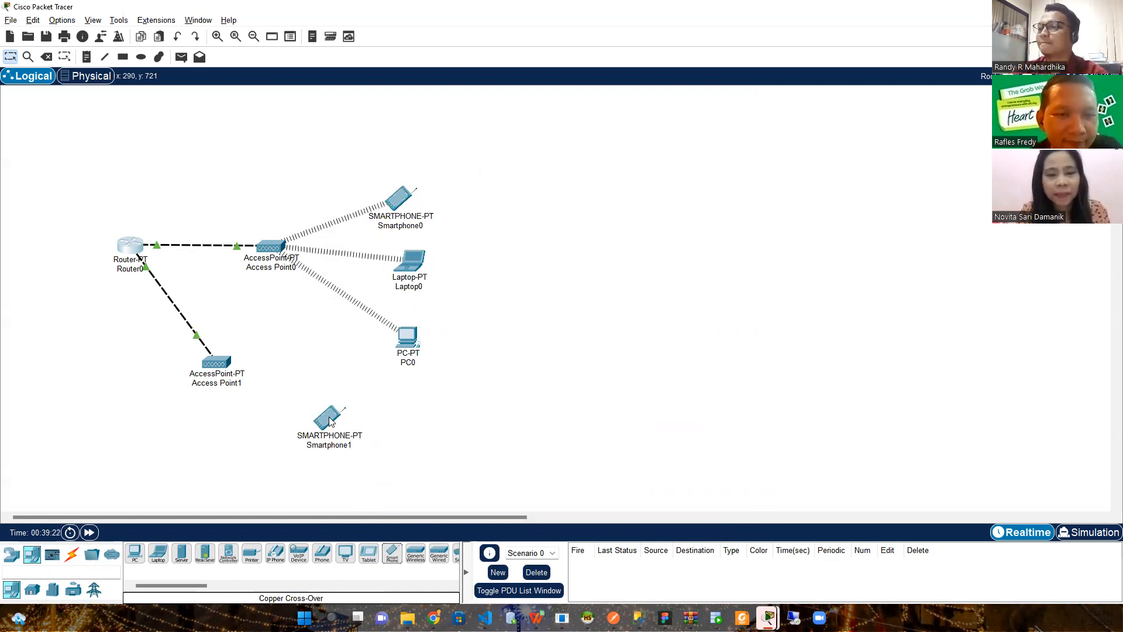
{"action": "left_click", "coordinate": [330, 421]}
{"action": "left_click", "coordinate": [421, 126]}
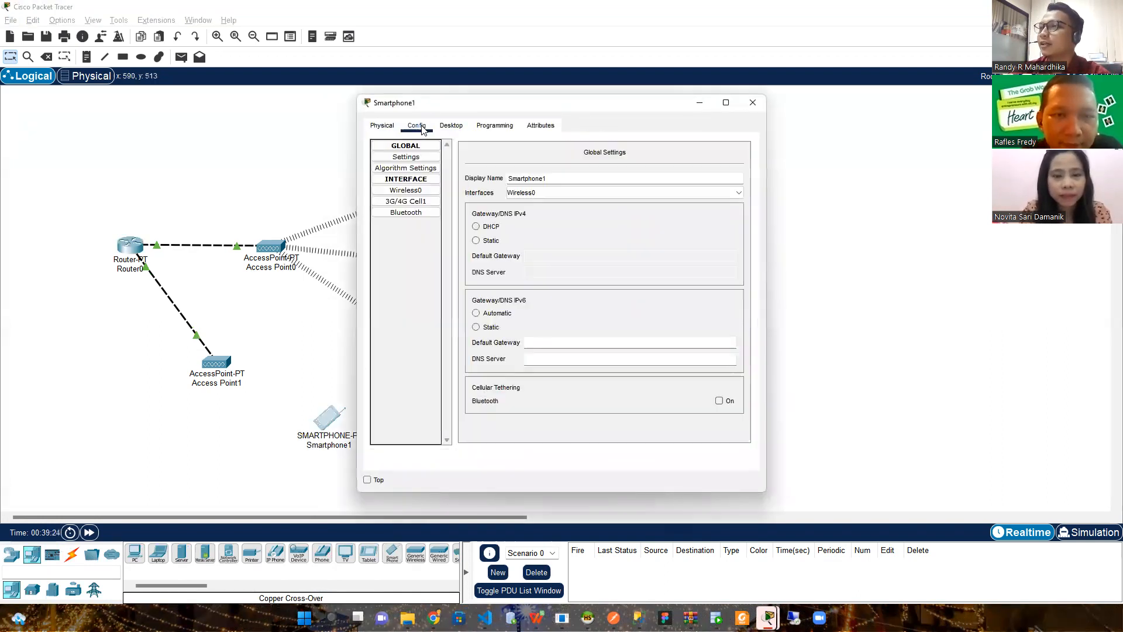
{"action": "left_click", "coordinate": [443, 129]}
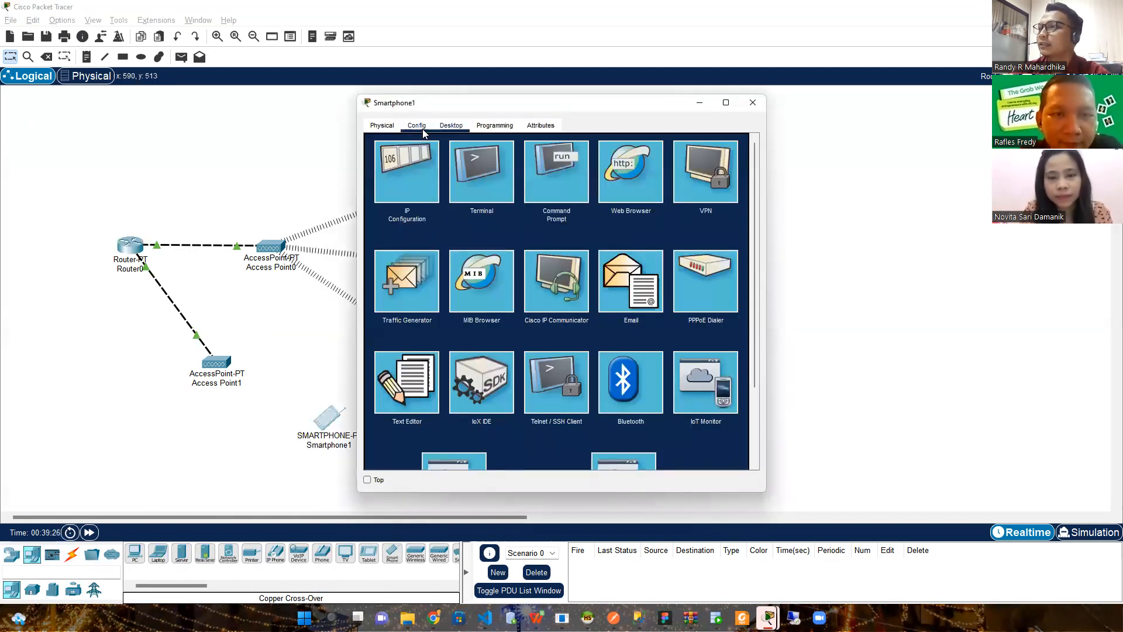
{"action": "left_click", "coordinate": [422, 128]}
Set Smartphone1's Wireless0 SSID to Lobby with WPA2-PSK and the network passphrase
{"action": "left_click", "coordinate": [412, 191]}
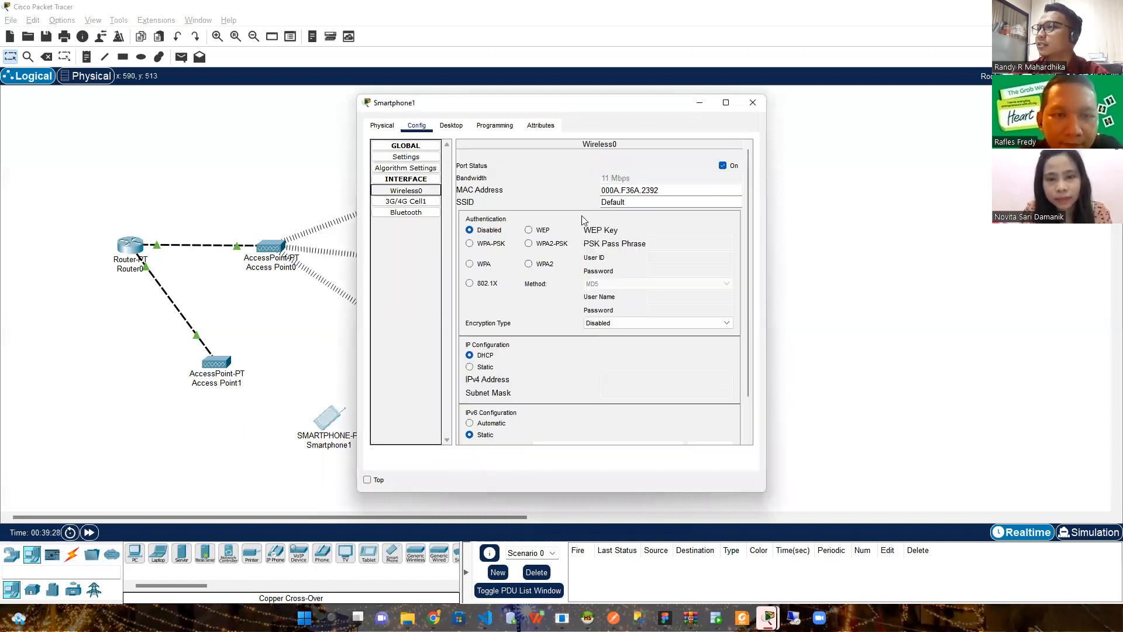
{"action": "left_click_drag", "start_coordinate": [627, 205], "coordinate": [589, 209]}
{"action": "type", "text": "Lobby"}
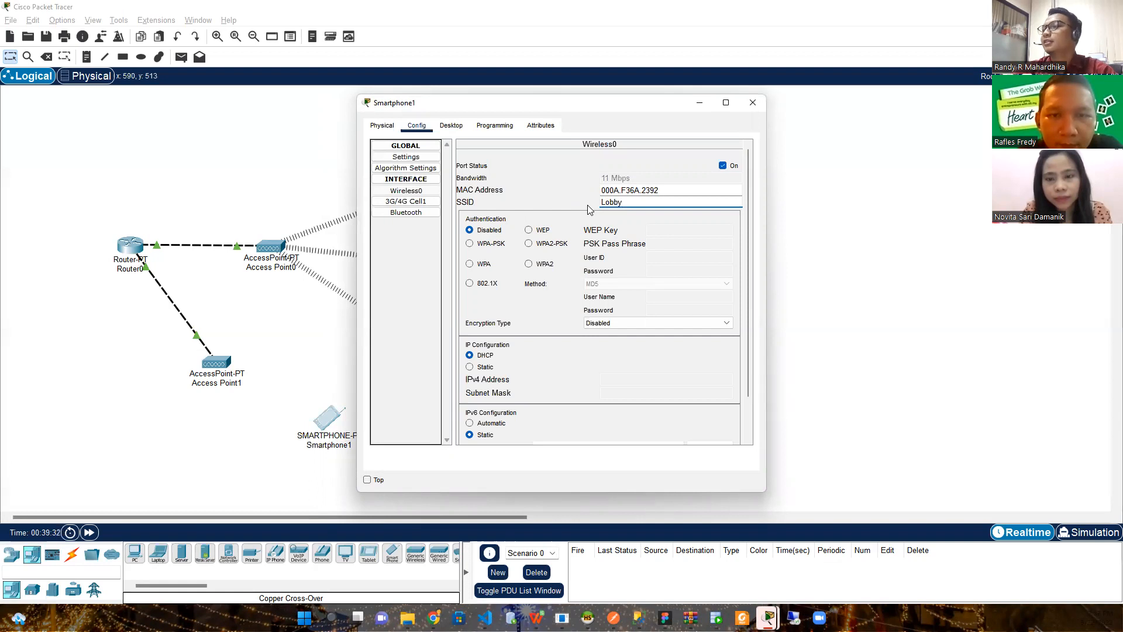
{"action": "left_click", "coordinate": [549, 243]}
{"action": "type", "text": "lobby01234"}
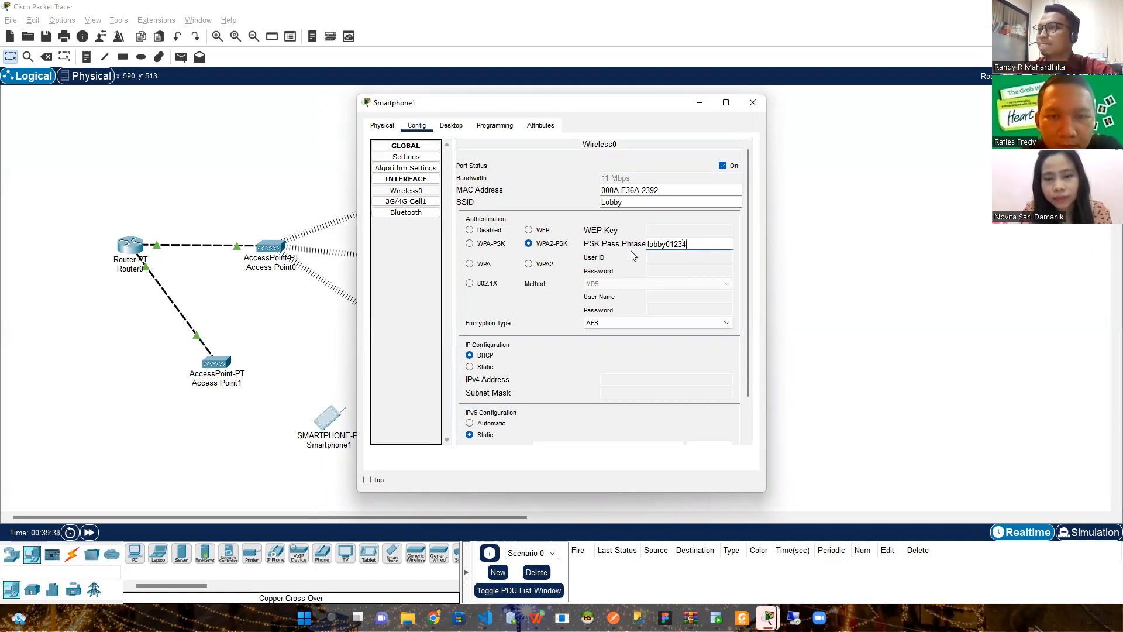
{"action": "left_click", "coordinate": [287, 354]}
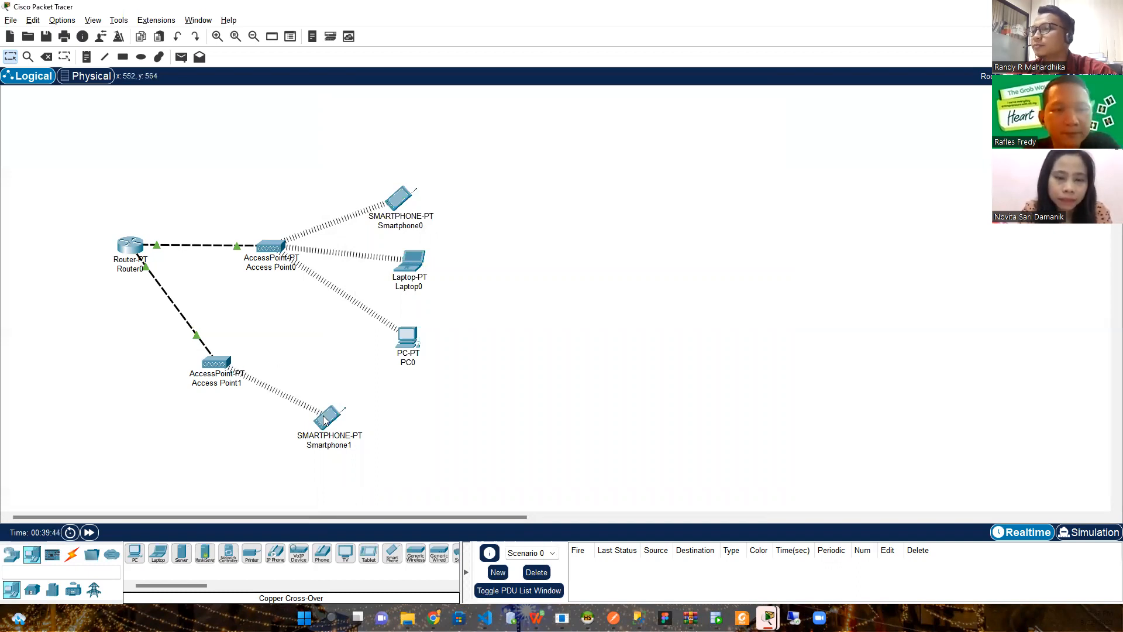
{"action": "mouse_move", "coordinate": [324, 420]}
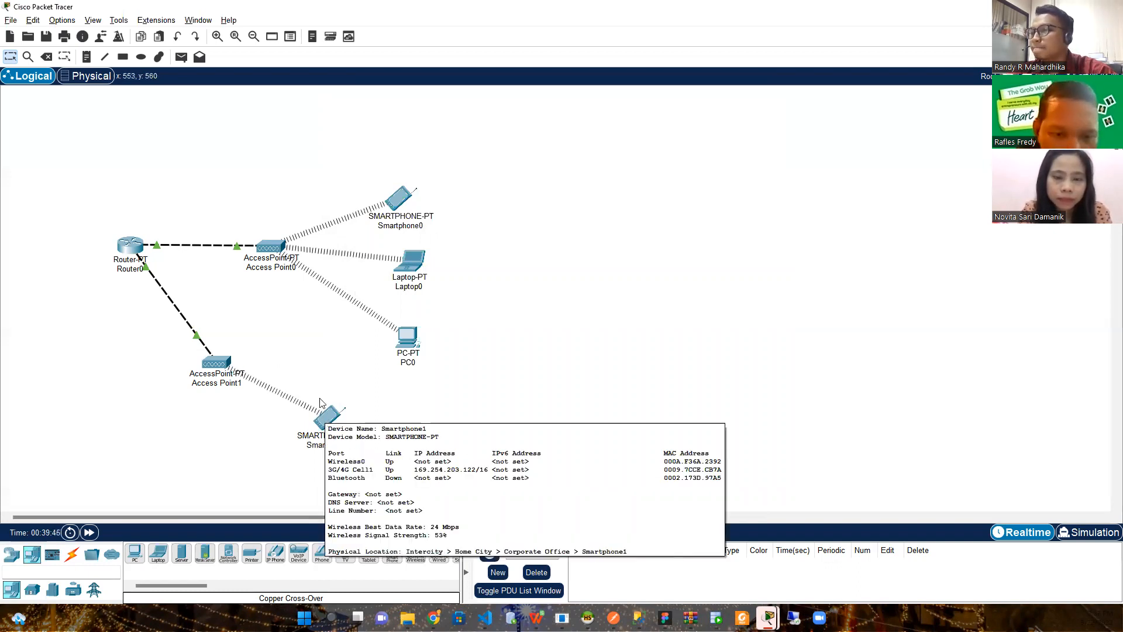
{"action": "left_click", "coordinate": [221, 365]}
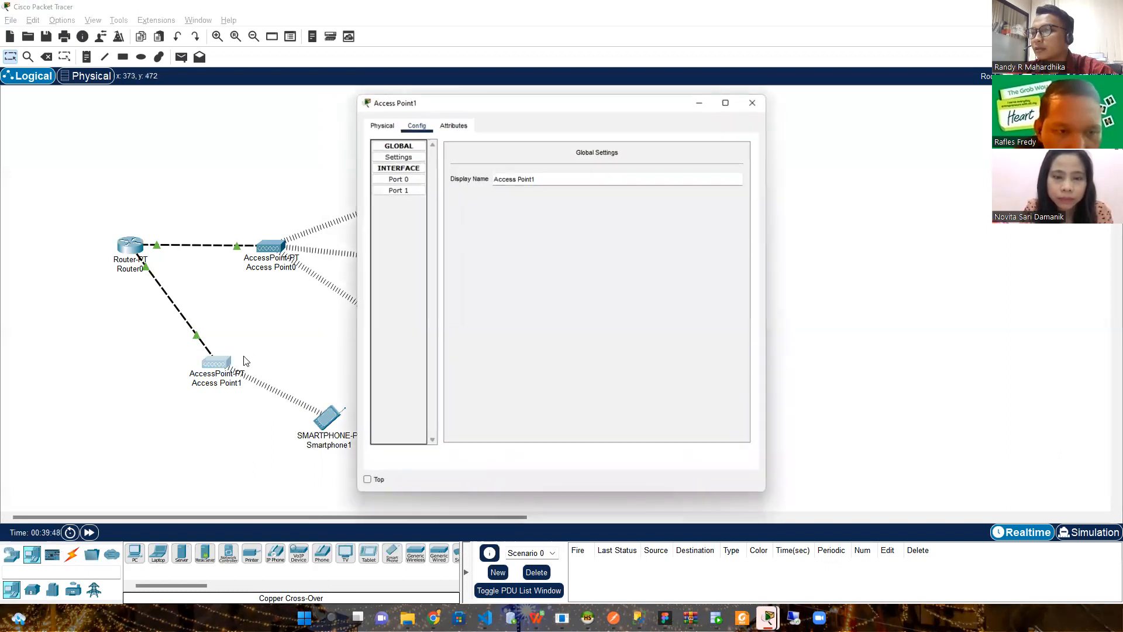
{"action": "left_click", "coordinate": [752, 100]}
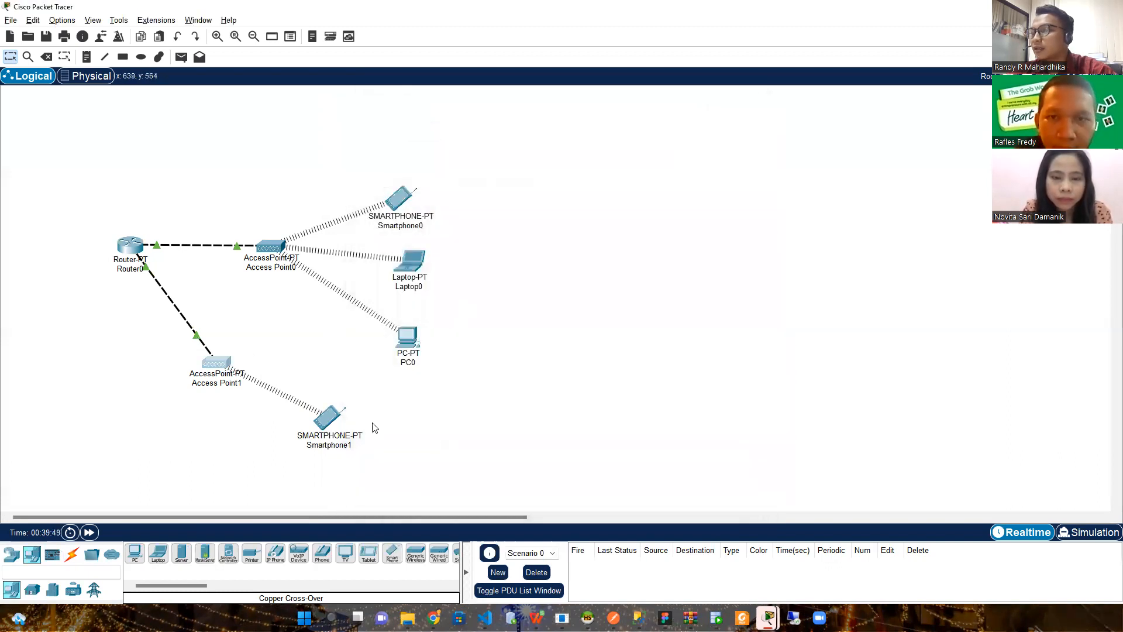
{"action": "left_click", "coordinate": [334, 417]}
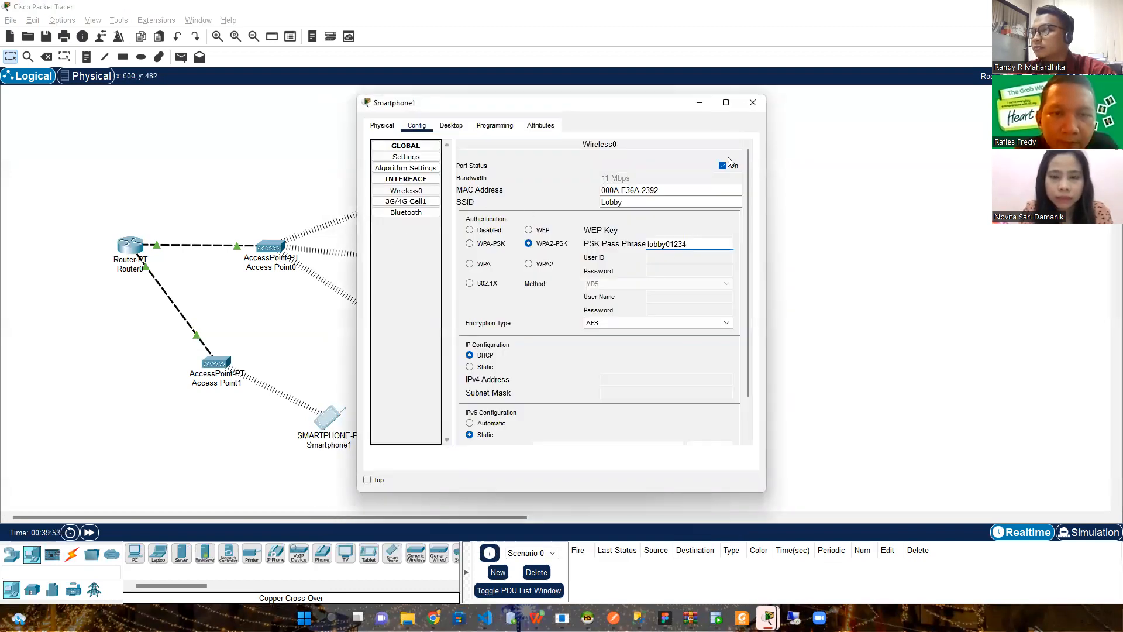
{"action": "left_click", "coordinate": [451, 125]}
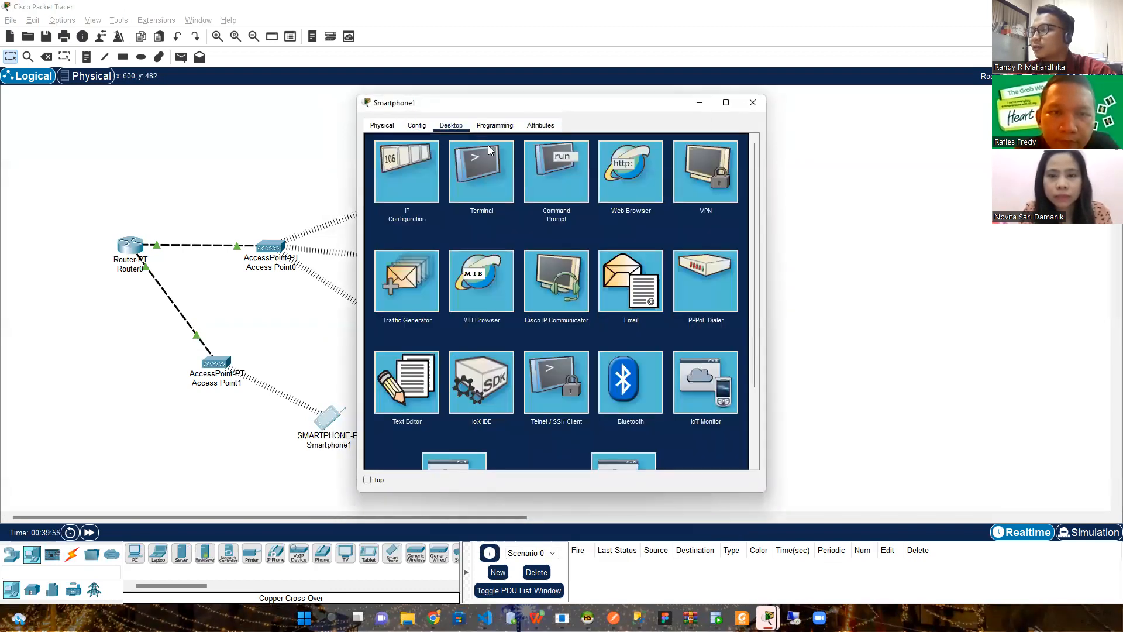
{"action": "left_click", "coordinate": [539, 186]}
{"action": "type", "text": "ipconfig"}
{"action": "key", "text": "Return"}
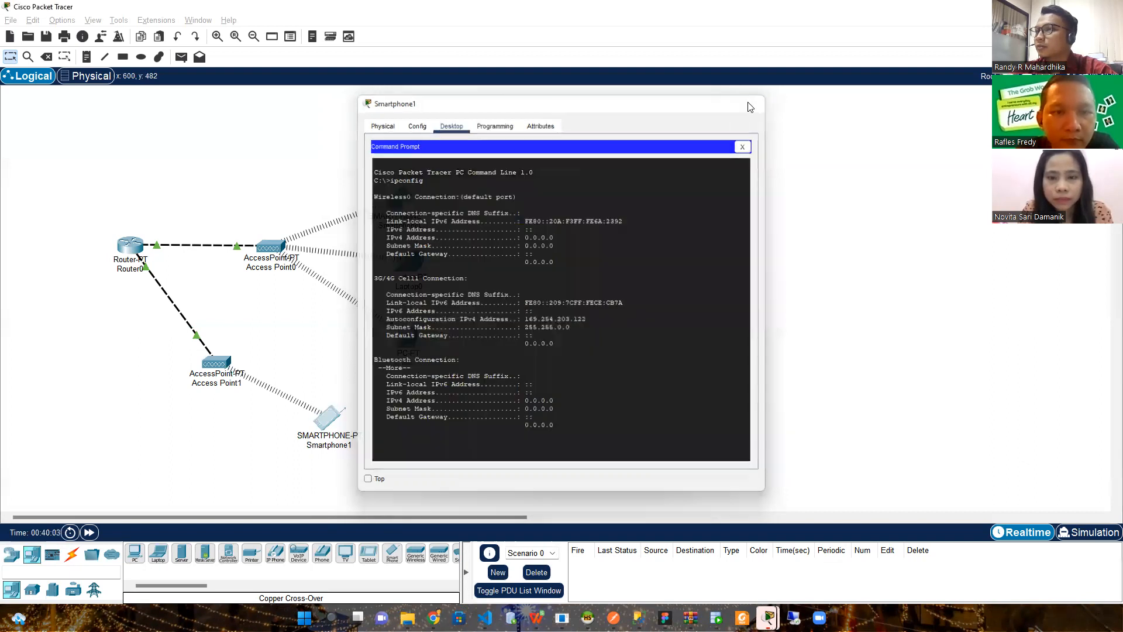
{"action": "left_click", "coordinate": [751, 103]}
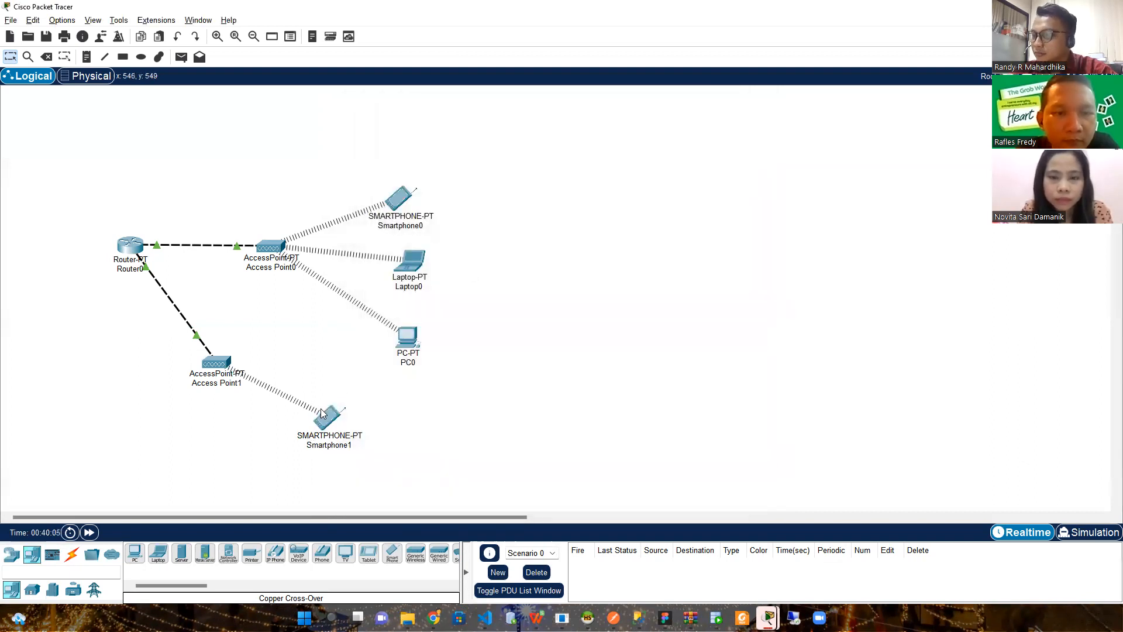
{"action": "mouse_move", "coordinate": [324, 417]}
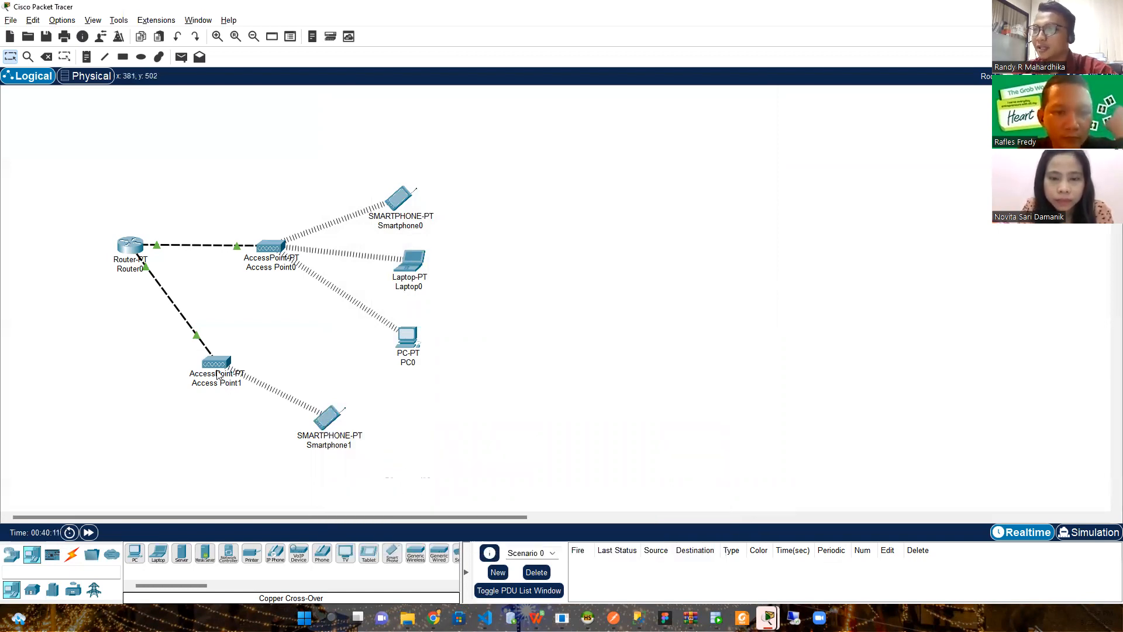
{"action": "left_click", "coordinate": [138, 248]}
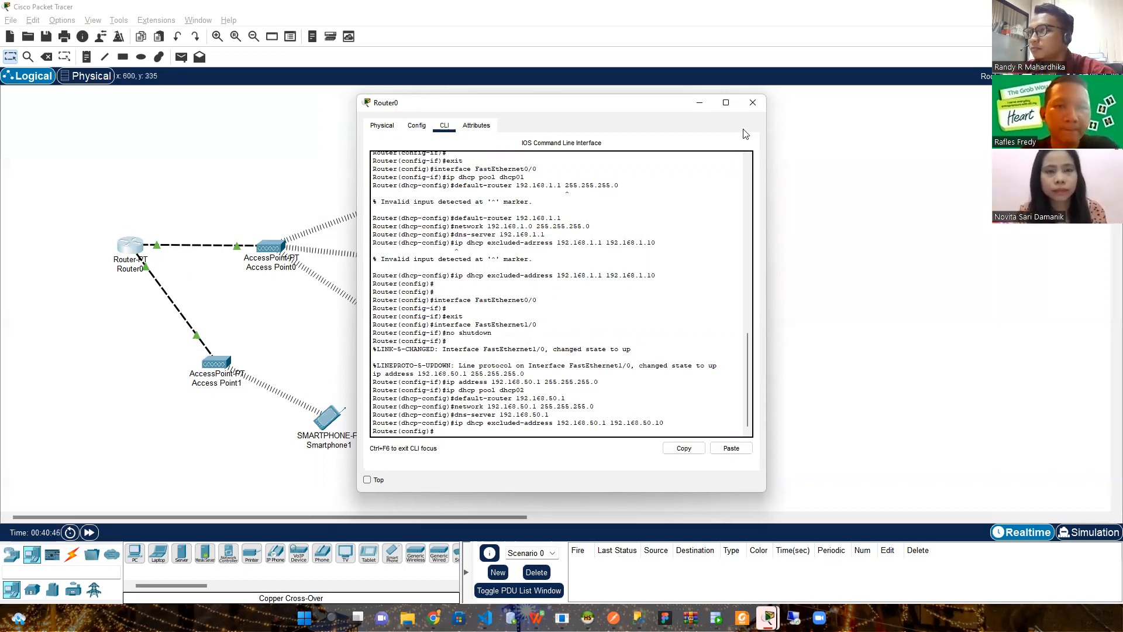
{"action": "left_click", "coordinate": [753, 103]}
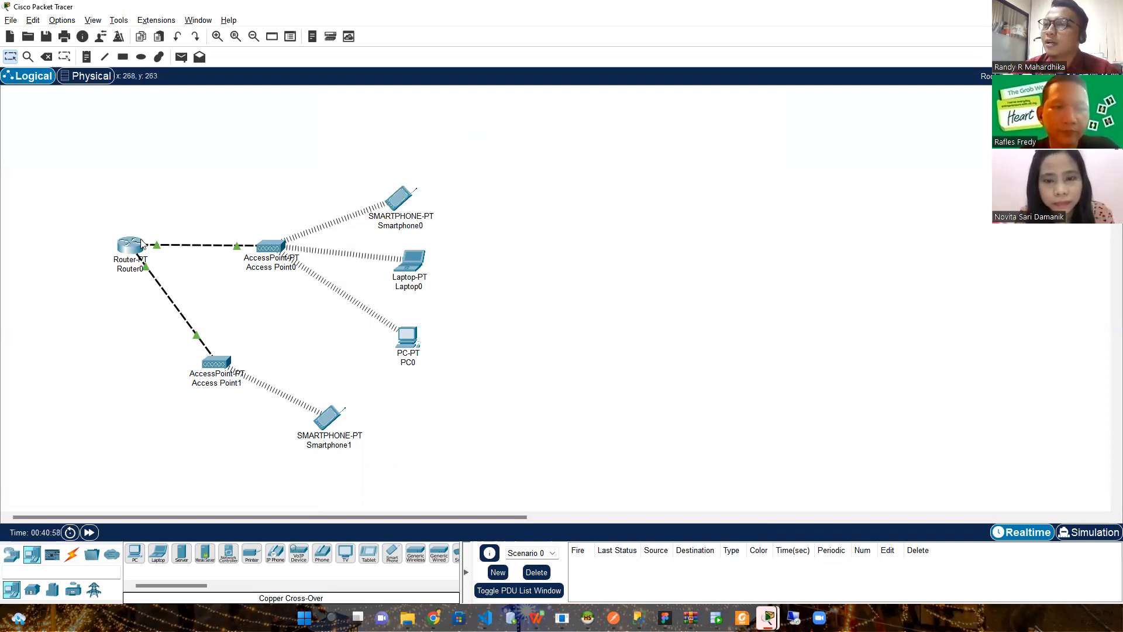
{"action": "mouse_move", "coordinate": [115, 275]}
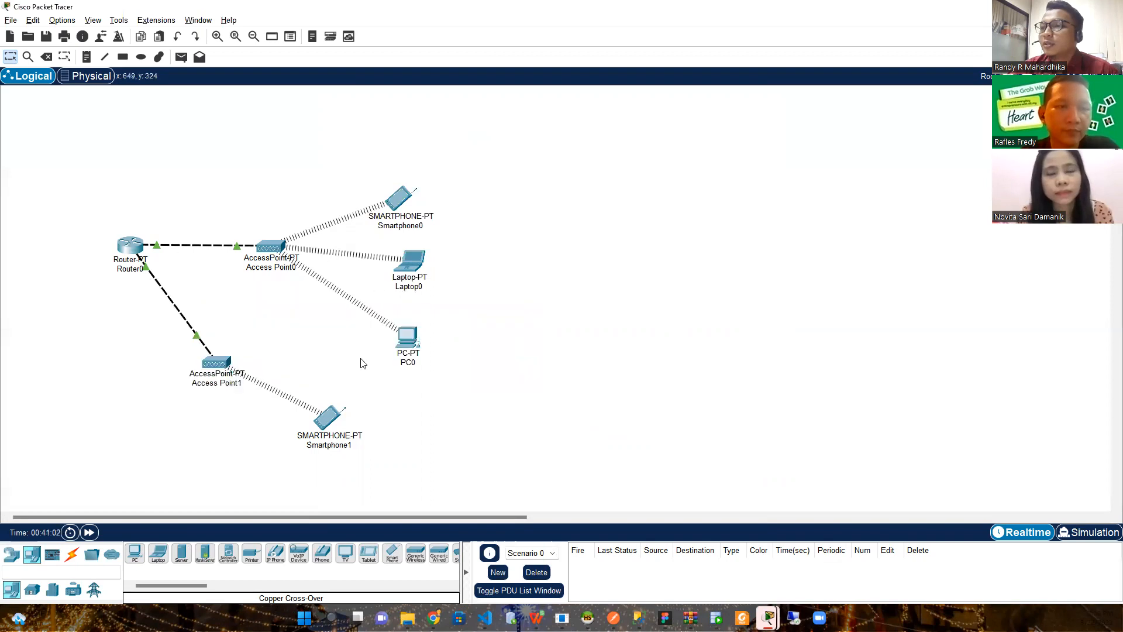
{"action": "mouse_move", "coordinate": [328, 420]}
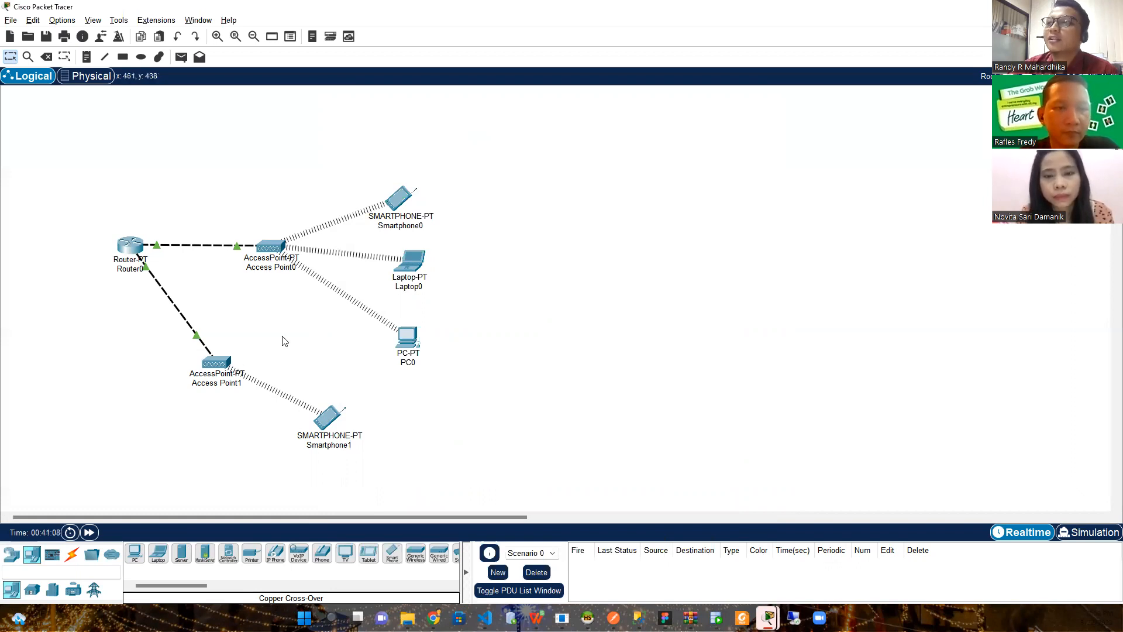
{"action": "mouse_move", "coordinate": [138, 250]}
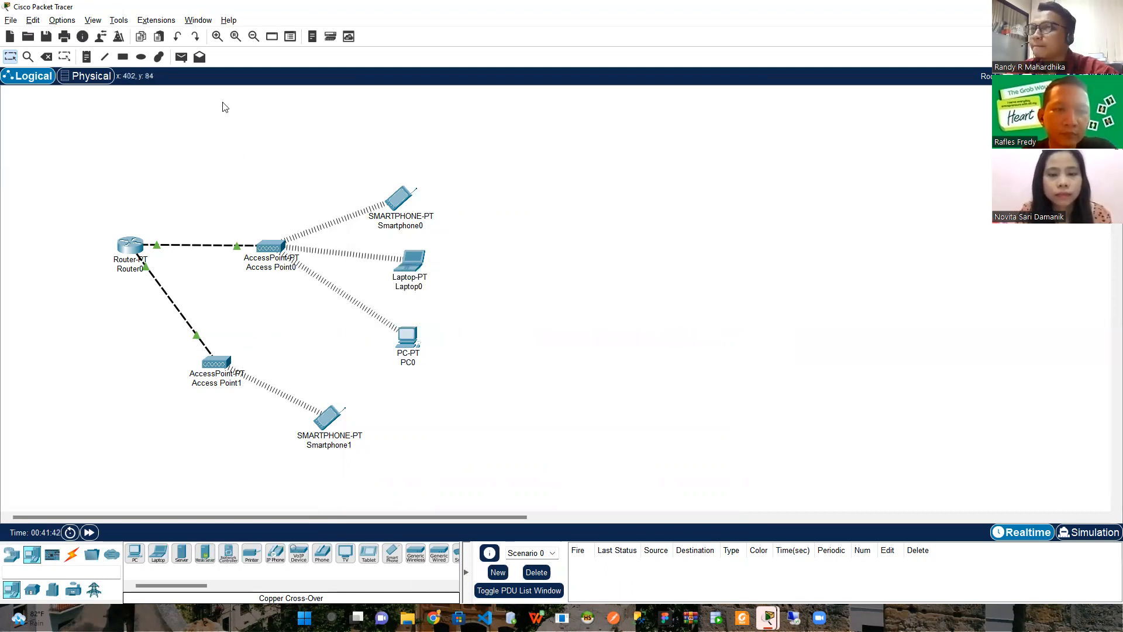
Send simple ICMP PDUs from Smartphone1 to Smartphone0 and check the successful result
{"action": "left_click", "coordinate": [182, 58]}
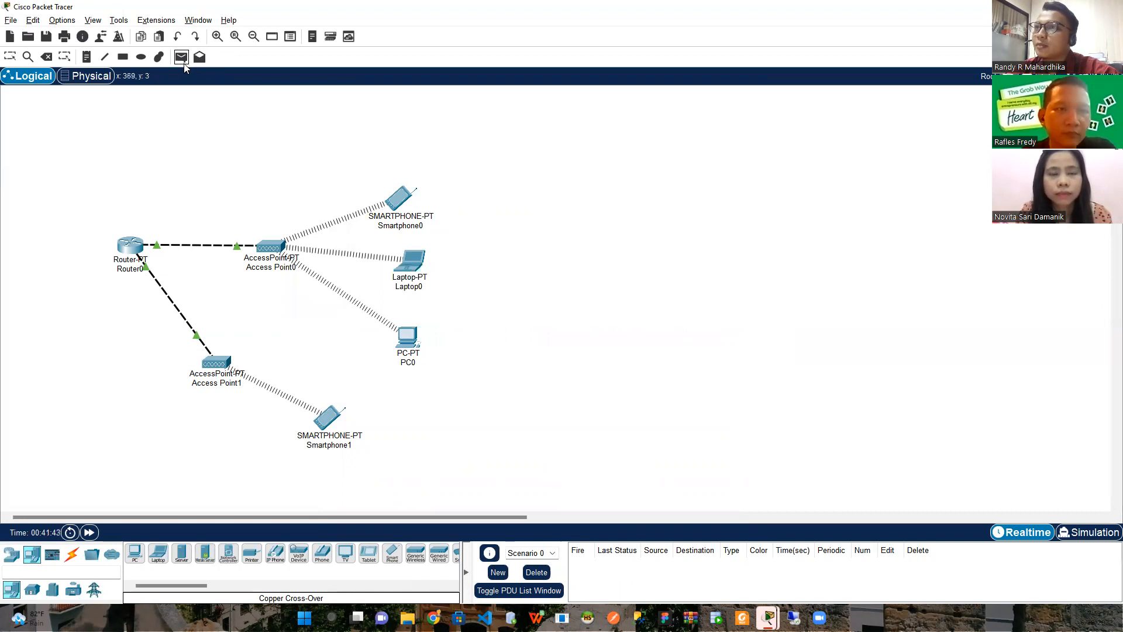
{"action": "left_click", "coordinate": [331, 421]}
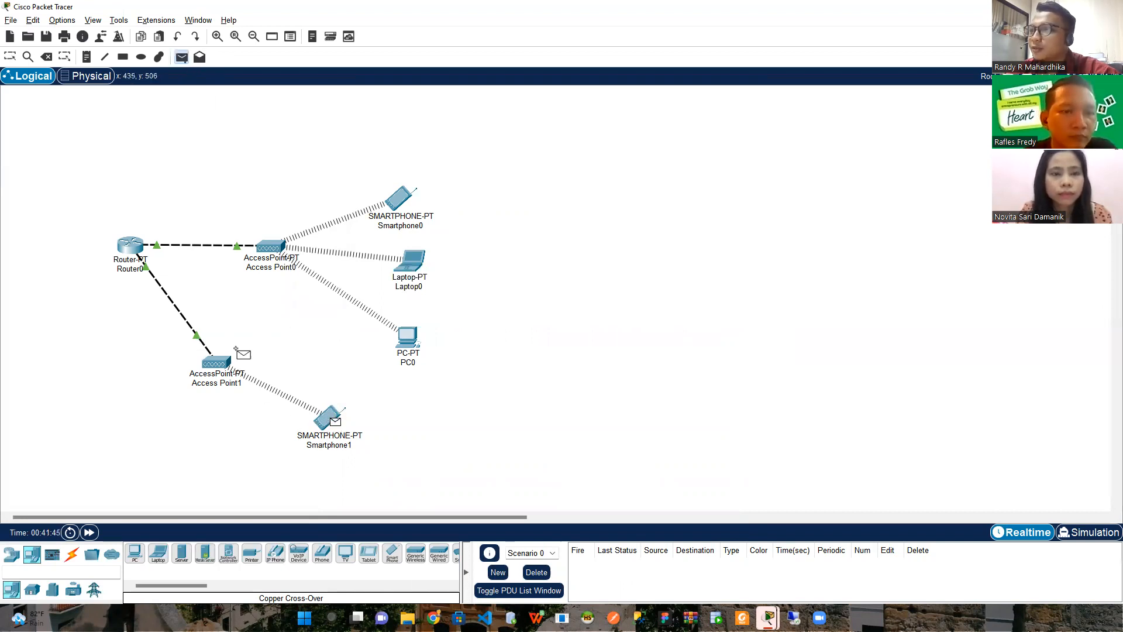
{"action": "left_click", "coordinate": [399, 200]}
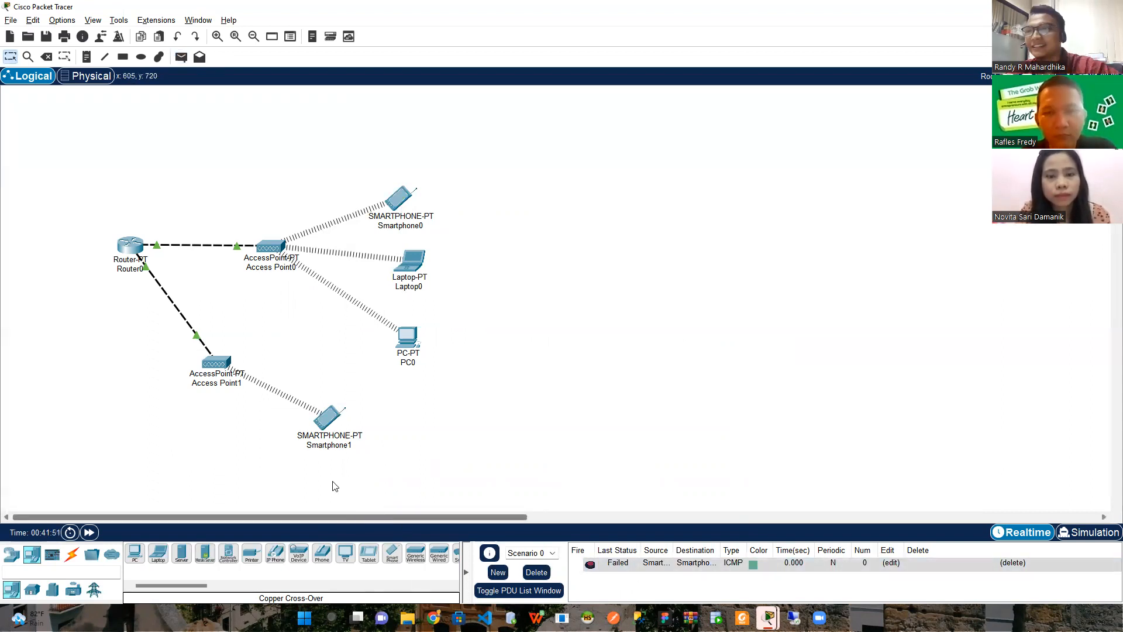
{"action": "left_click", "coordinate": [181, 57]}
{"action": "left_click", "coordinate": [329, 419]}
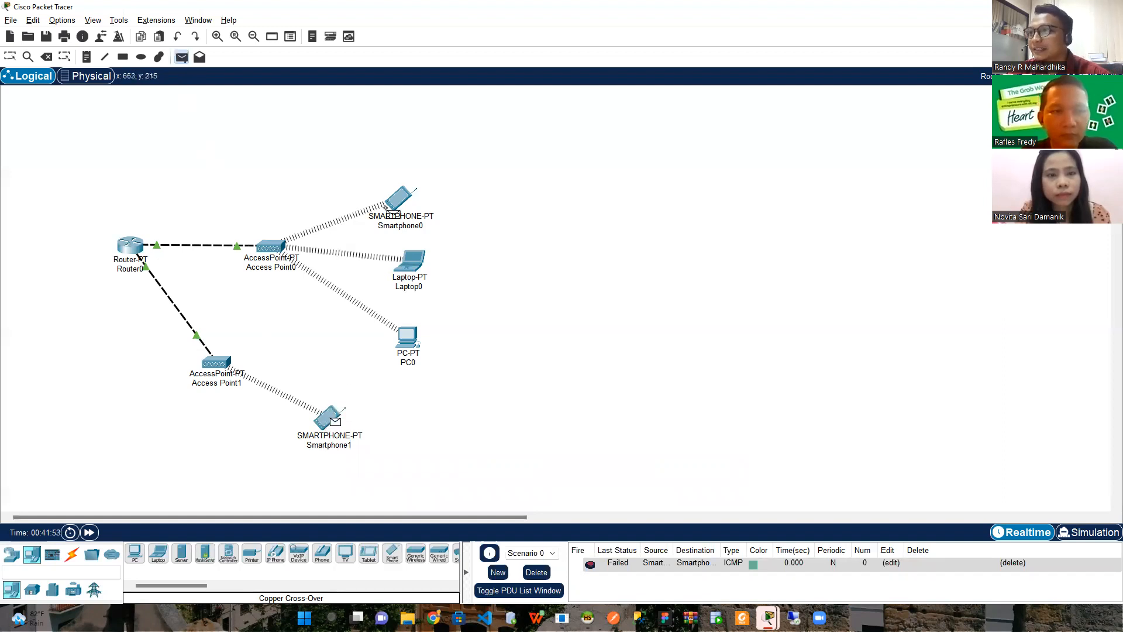
{"action": "left_click", "coordinate": [399, 199]}
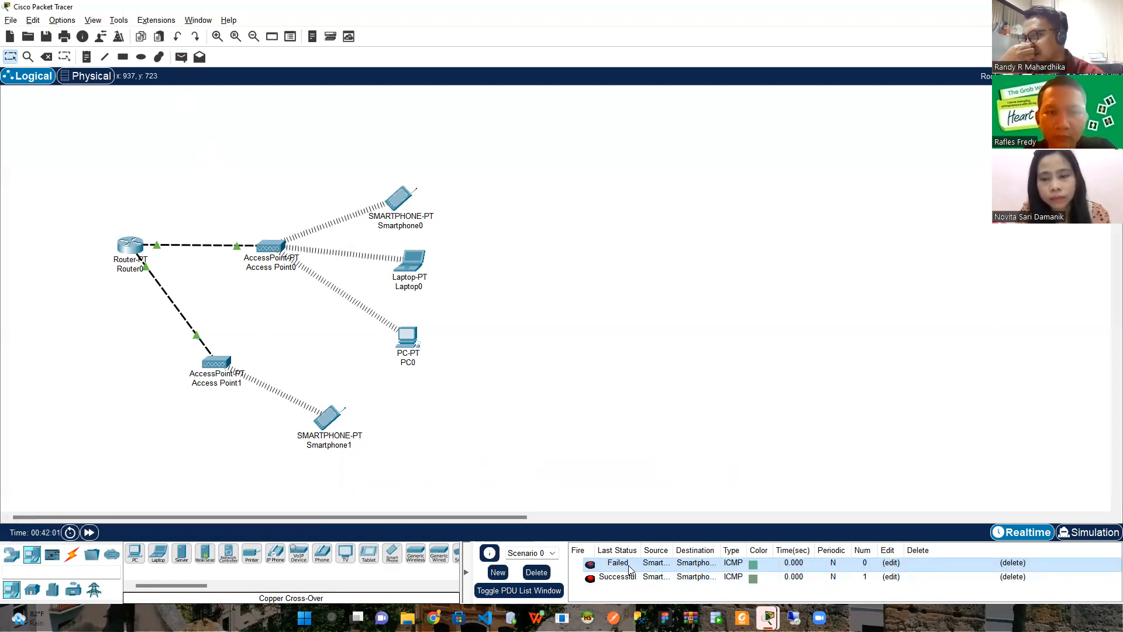
{"action": "left_click", "coordinate": [643, 578]}
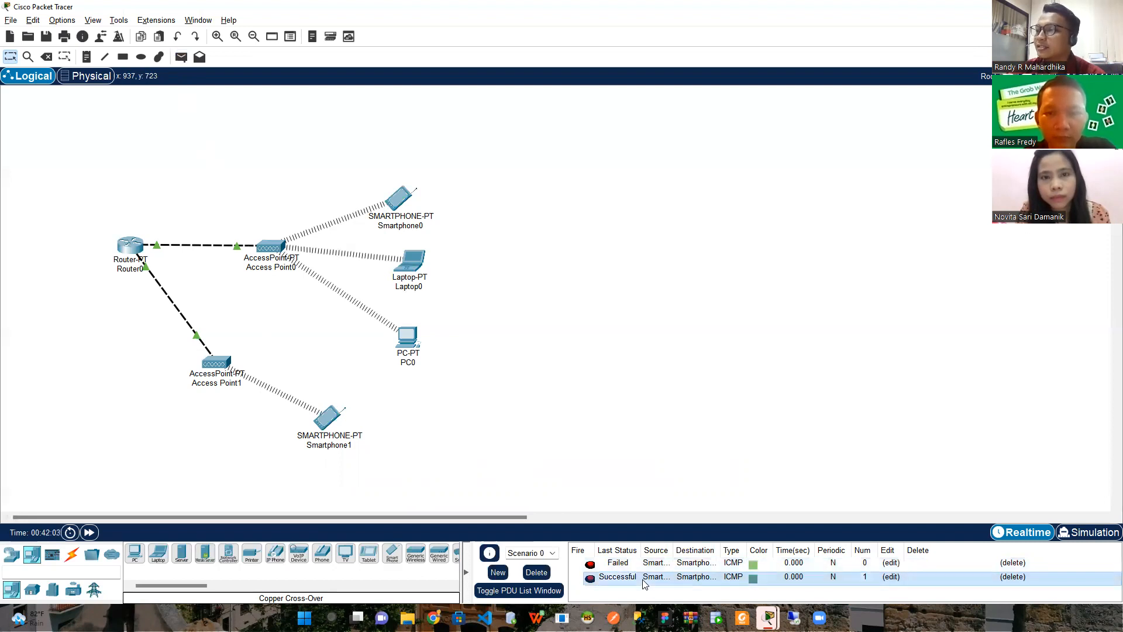
Send ICMP PDUs from Smartphone0 to Smartphone1 and from Laptop0 to Smartphone1
{"action": "left_click", "coordinate": [181, 57]}
{"action": "left_click", "coordinate": [398, 199]}
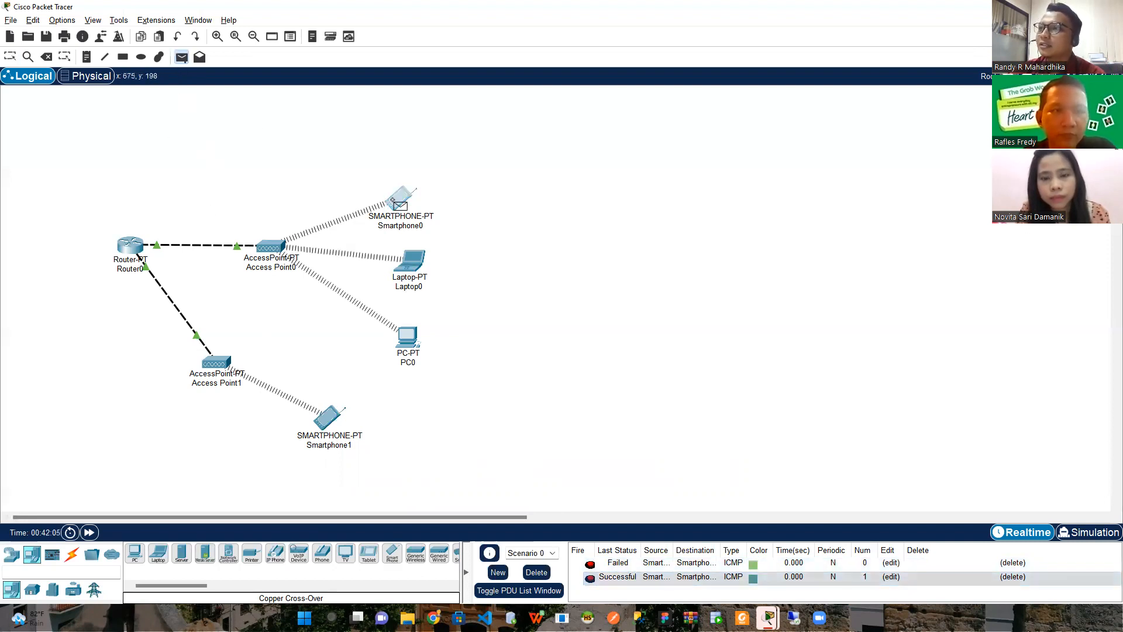
{"action": "left_click", "coordinate": [329, 415]}
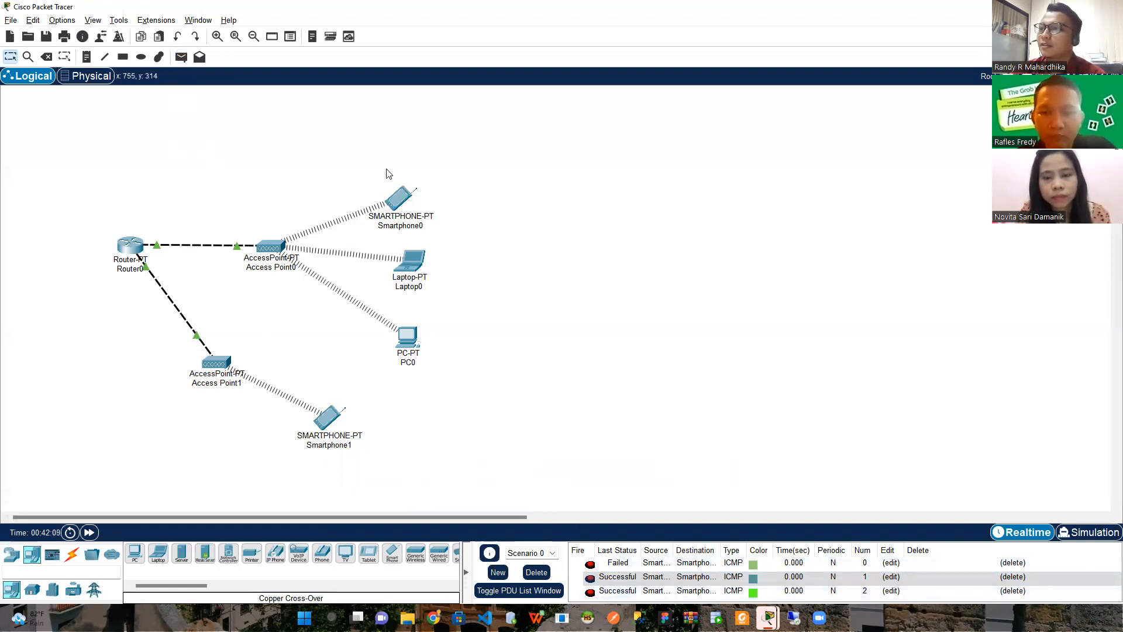
{"action": "left_click", "coordinate": [182, 57]}
{"action": "left_click", "coordinate": [401, 265]}
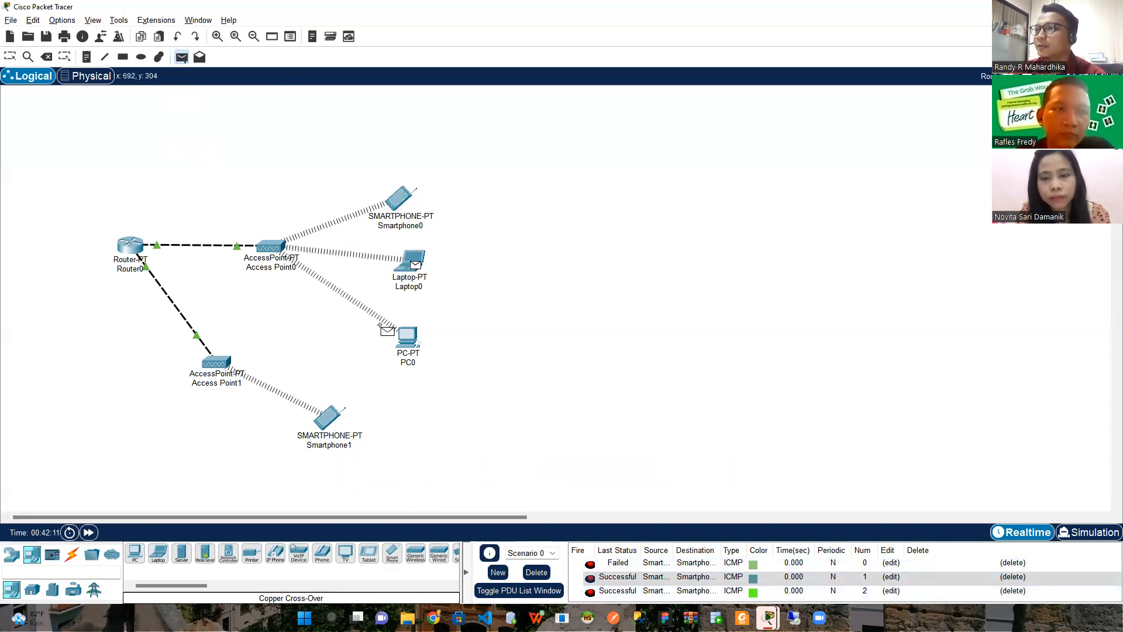
{"action": "left_click", "coordinate": [330, 418]}
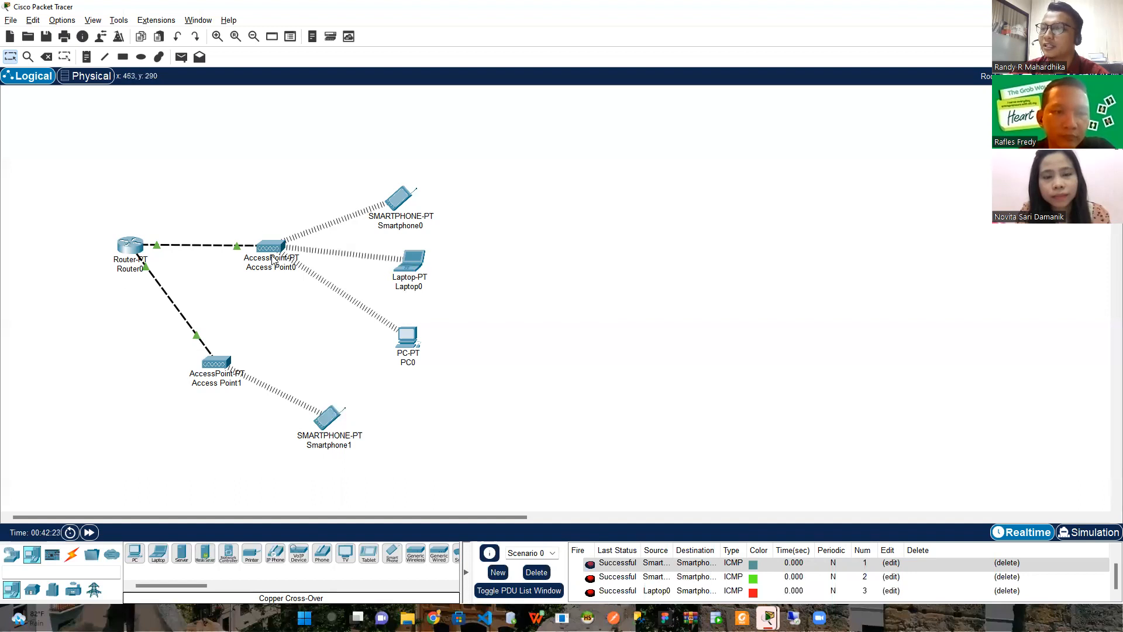
{"action": "mouse_move", "coordinate": [272, 261]}
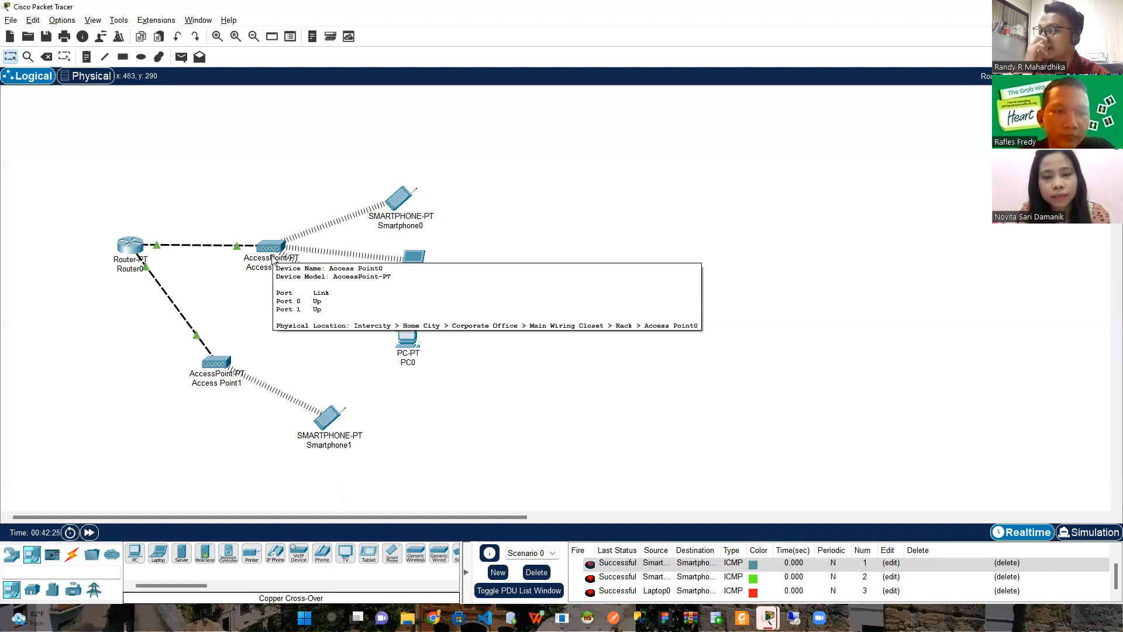